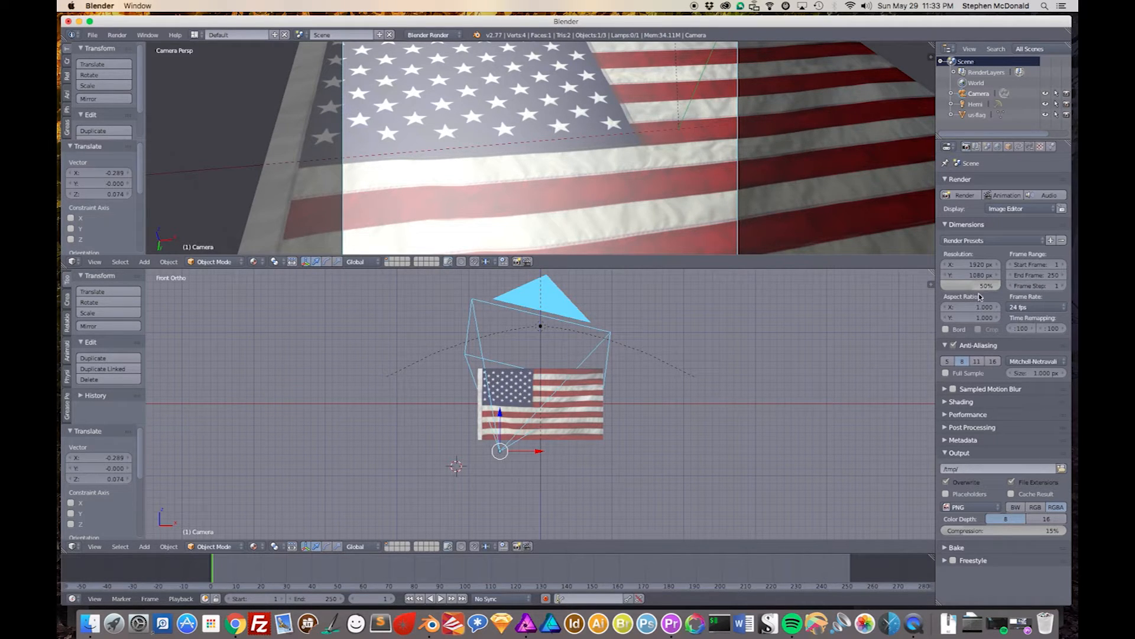
# Step: Render a test image of the flag from the camera and return to the 3D view
pyautogui.click(964, 195)
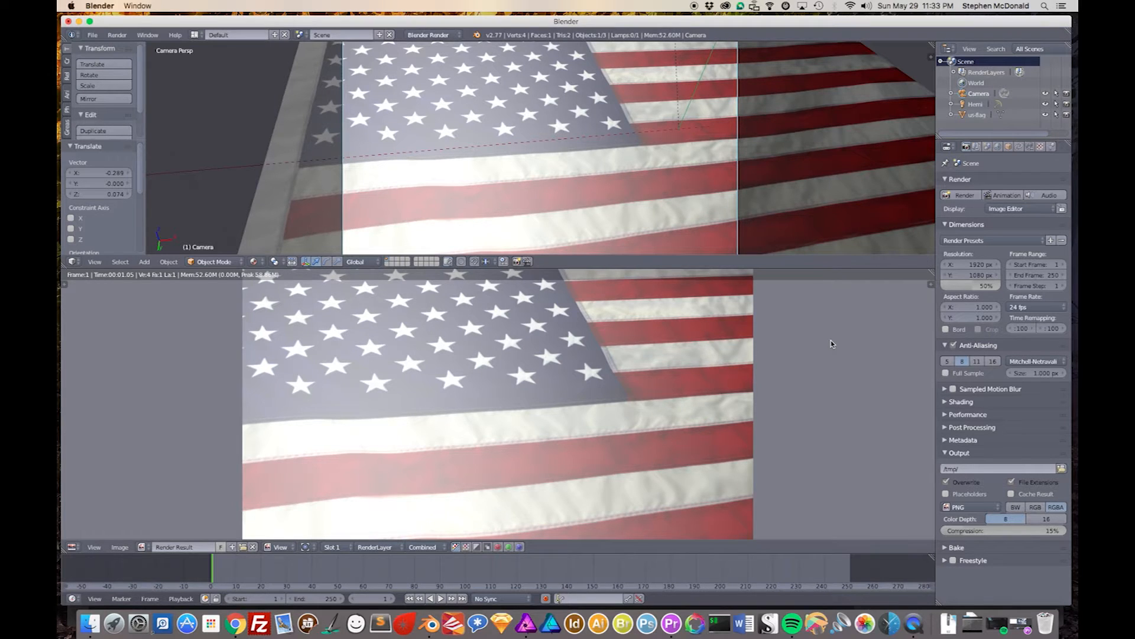
pyautogui.press('Escape')
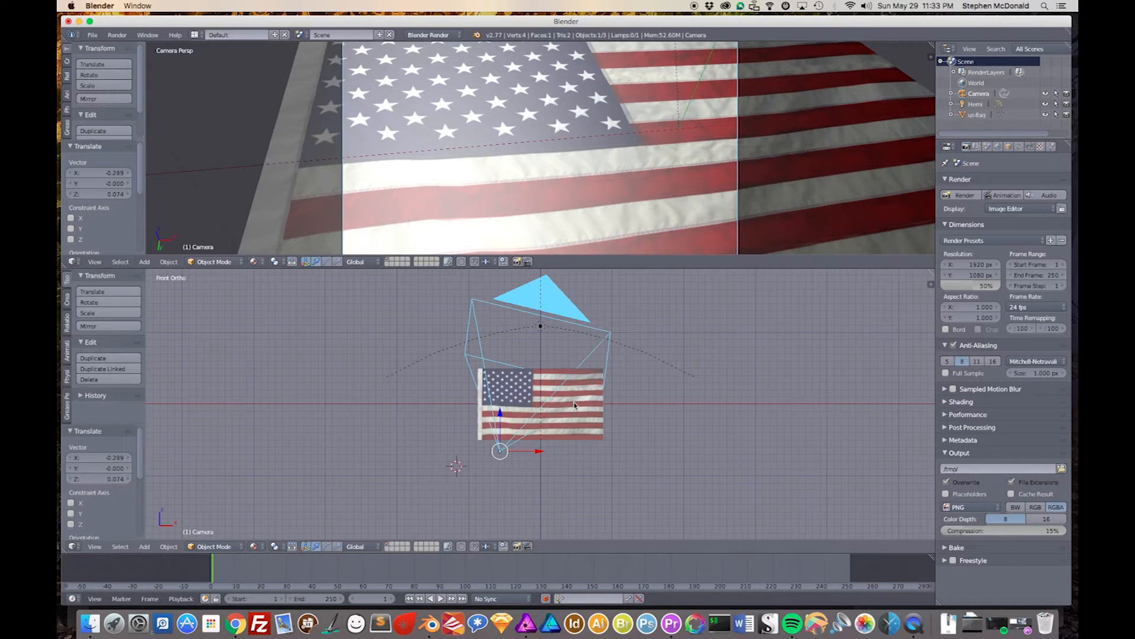
# Step: Set the energy of the Hemi lamp above the flag to 0.550
pyautogui.rightClick(541, 327)
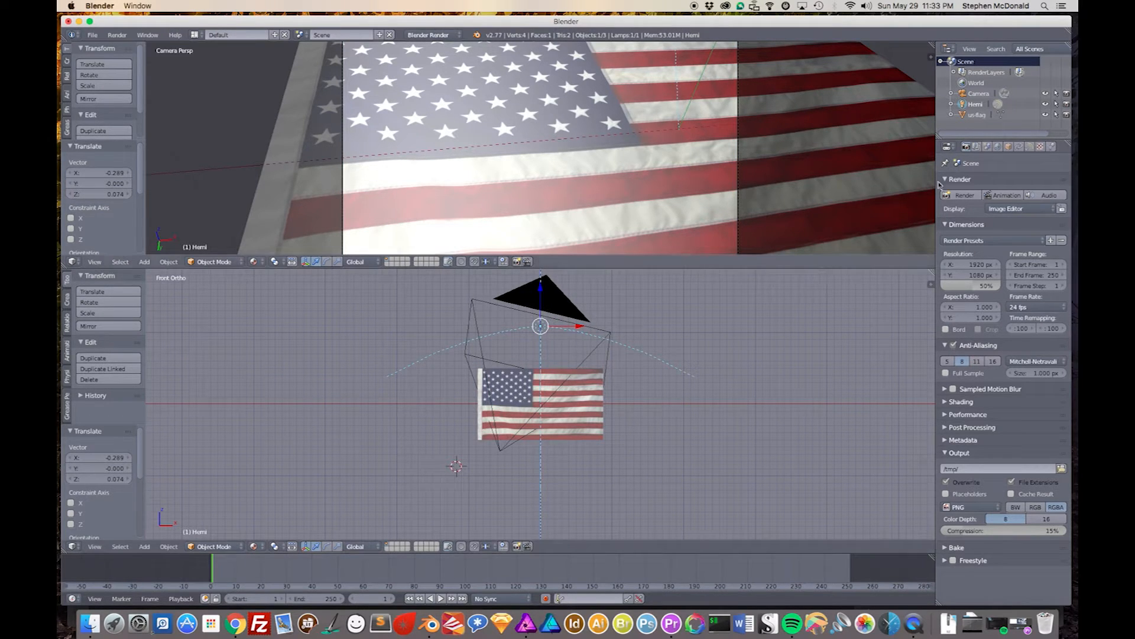
pyautogui.click(1030, 147)
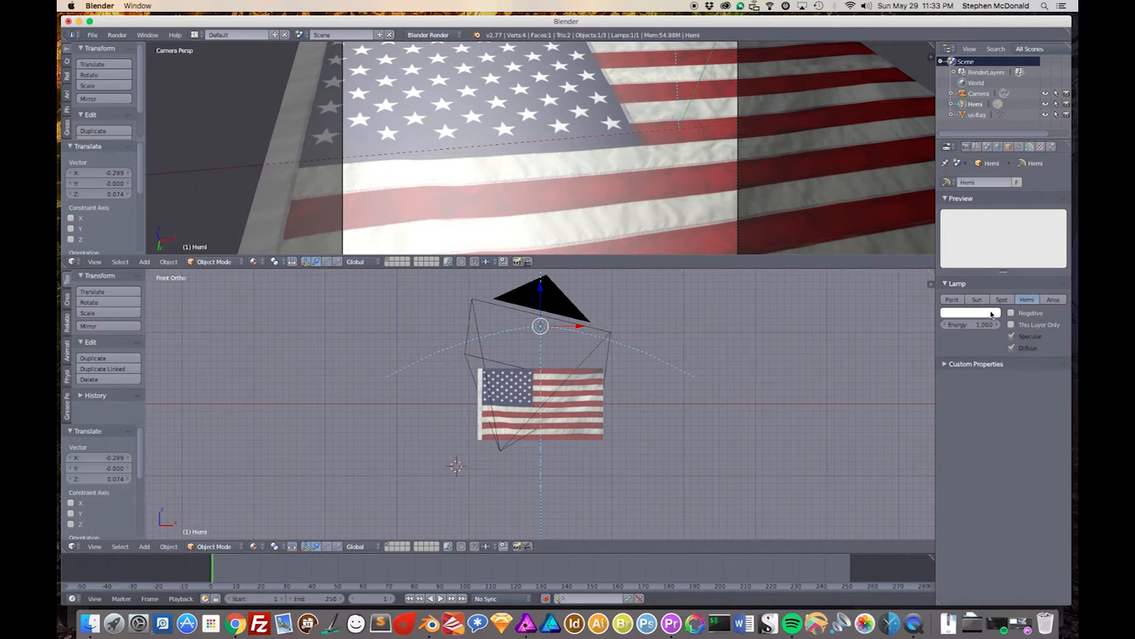
pyautogui.moveTo(985, 331); pyautogui.dragTo(964, 324)
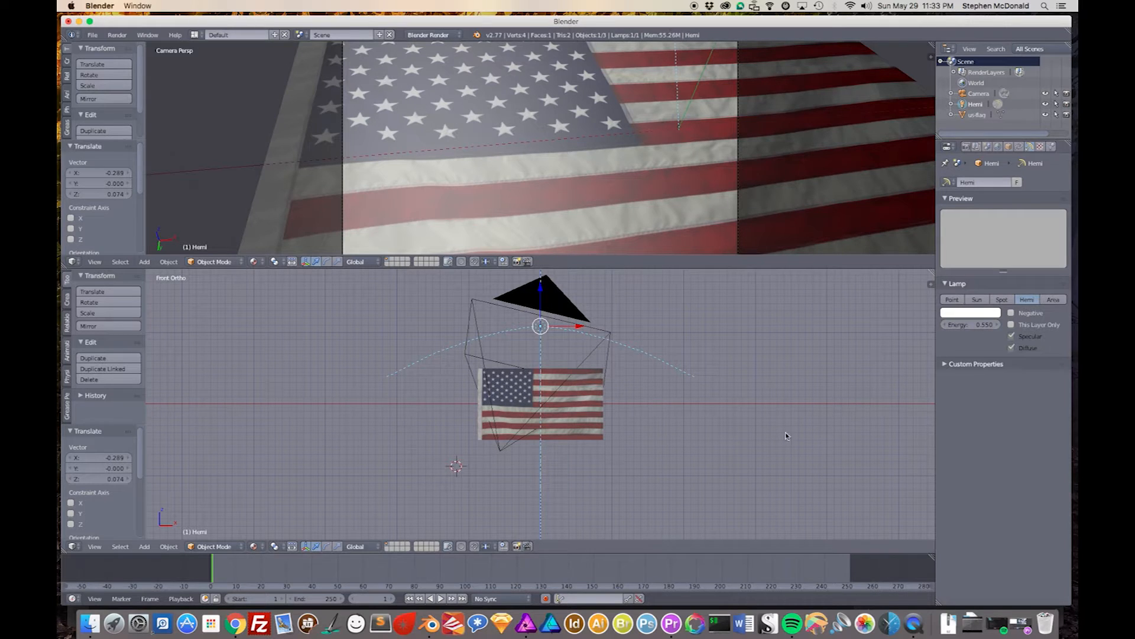
pyautogui.click(704, 445)
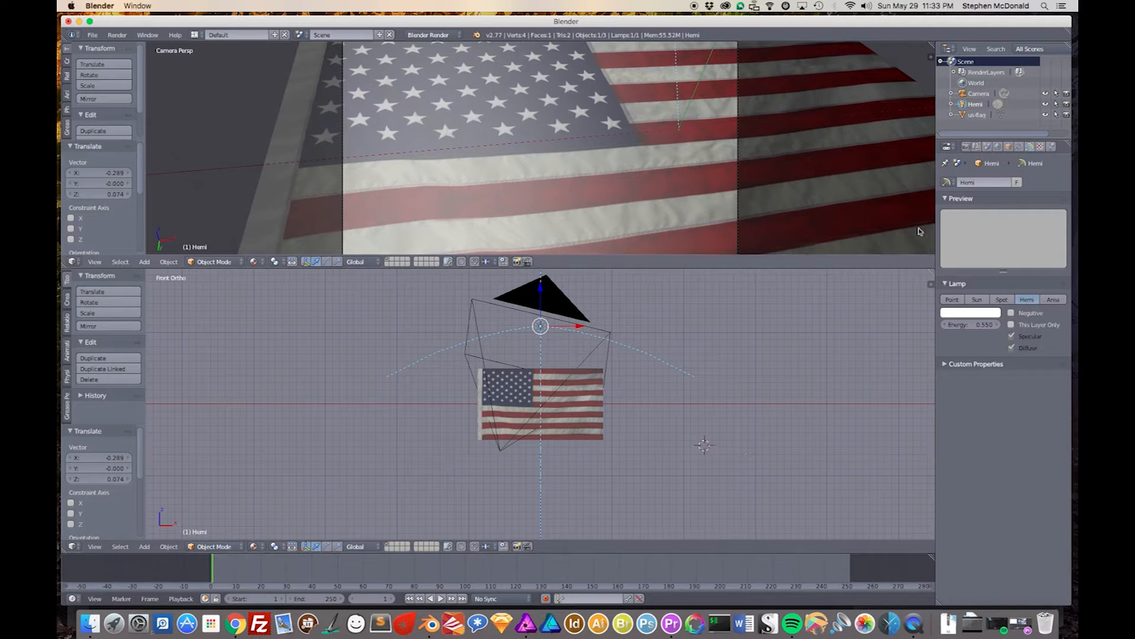
# Step: Select the camera, render the flag with the new lamp energy, and return to the 3D view
pyautogui.click(966, 146)
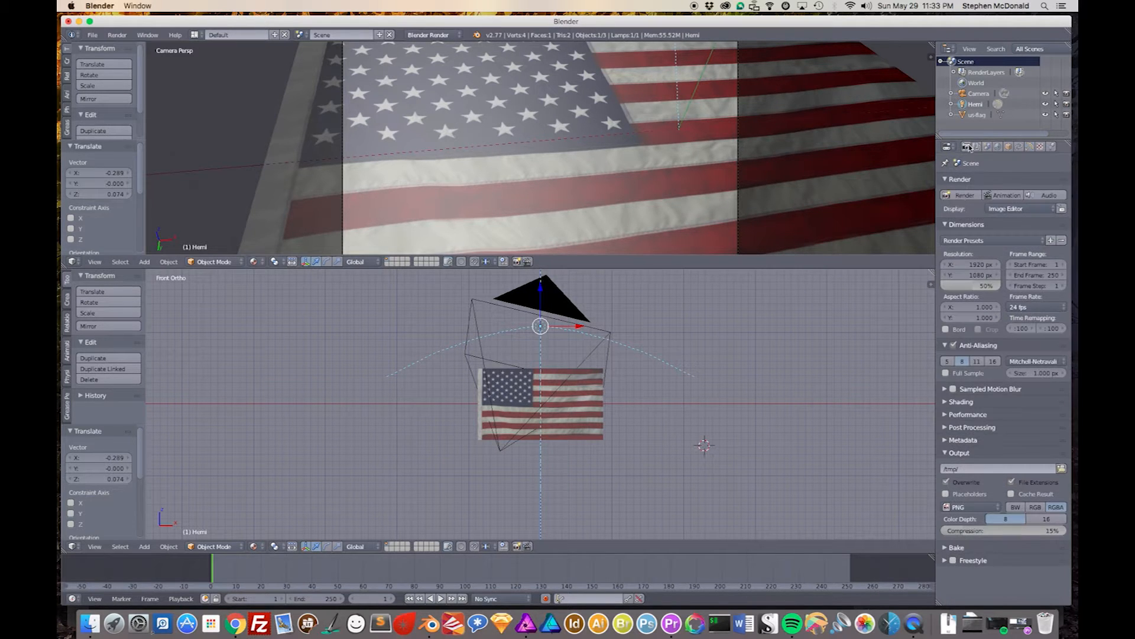
pyautogui.rightClick(480, 321)
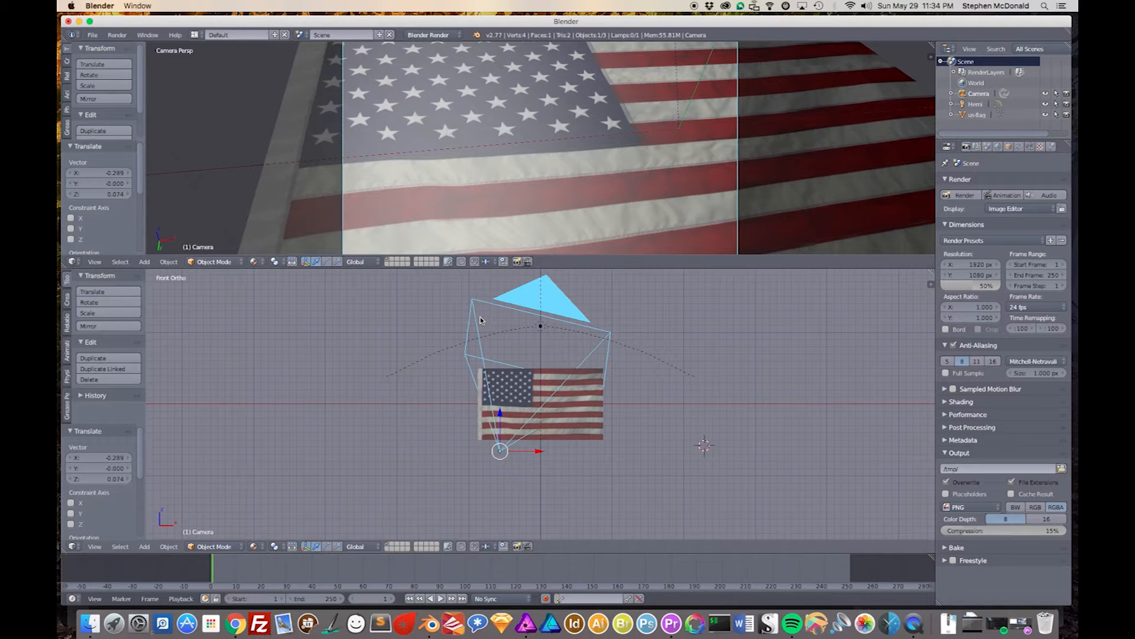
pyautogui.click(961, 195)
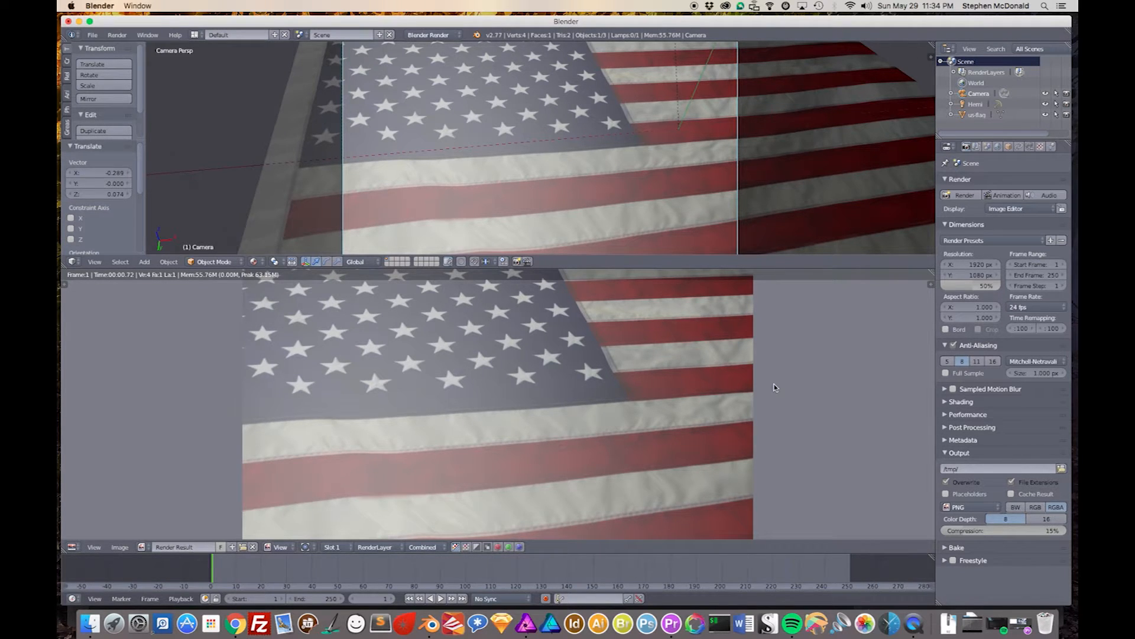
pyautogui.scroll(-2, 775, 387)
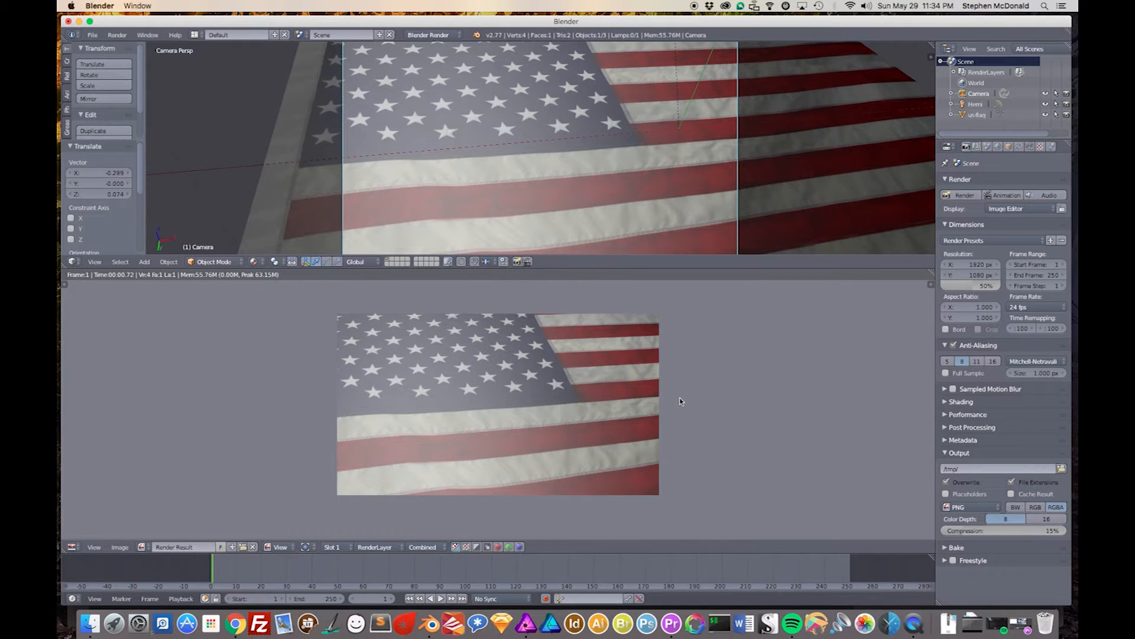
pyautogui.hotkey('shift', 'F5')
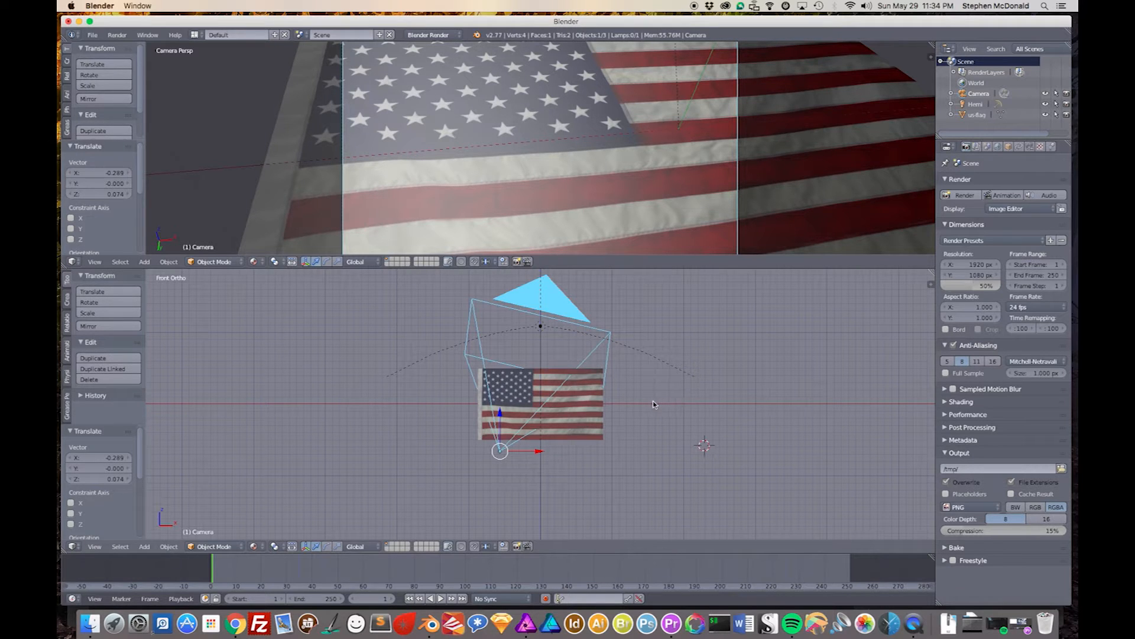
# Step: Examine how the camera and Hemi lamp are placed around the flag from different sides
pyautogui.hscroll(10, 653, 403)
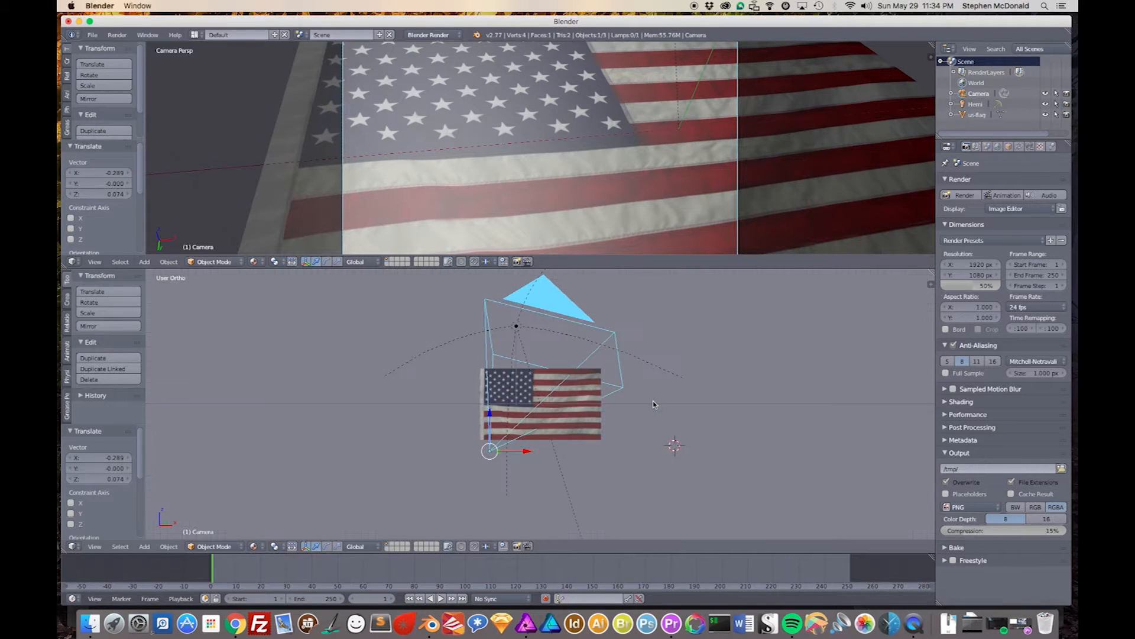
pyautogui.hscroll(-8, 654, 404)
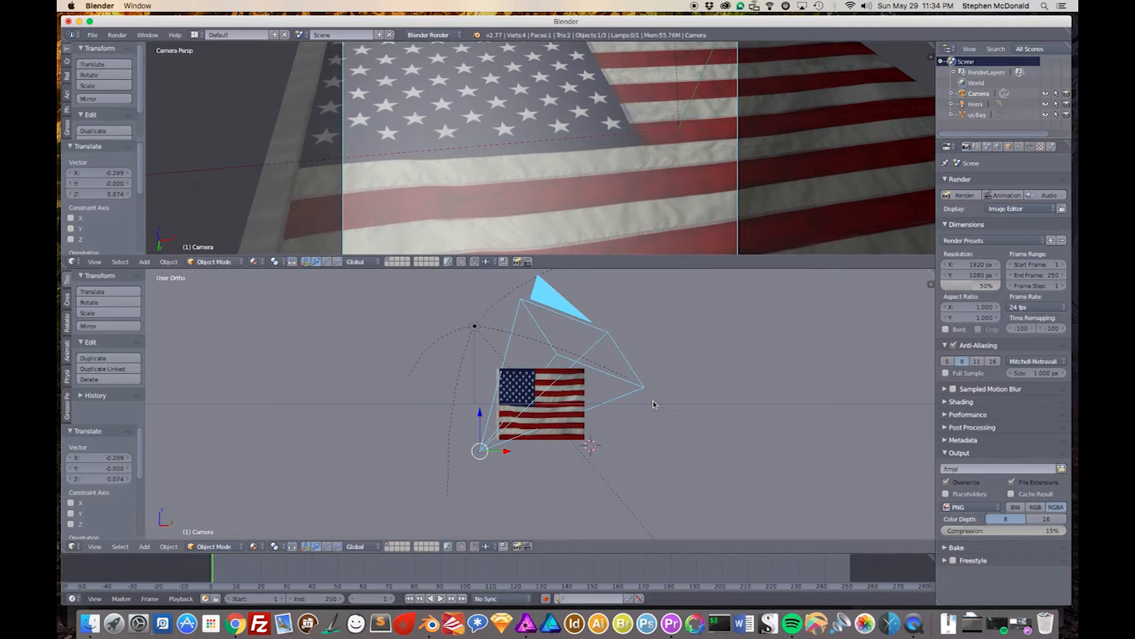
pyautogui.hscroll(-5, 653, 403)
pyautogui.hscroll(-6, 653, 404)
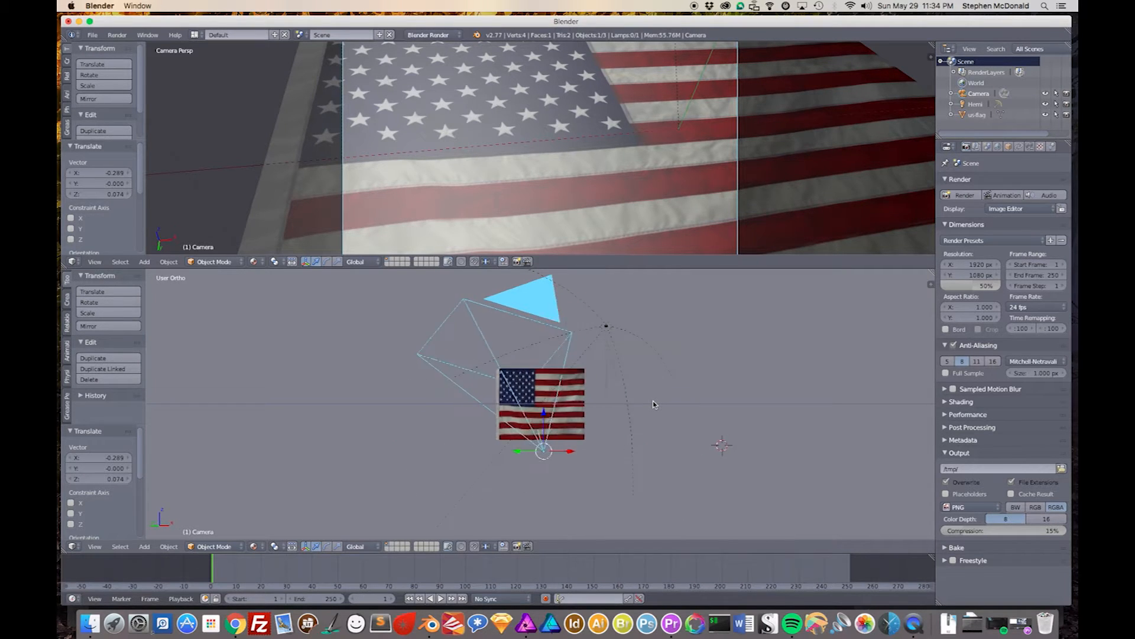
pyautogui.hscroll(7, 654, 404)
pyautogui.hscroll(3, 653, 404)
pyautogui.hscroll(-5, 653, 404)
pyautogui.hscroll(-2, 653, 404)
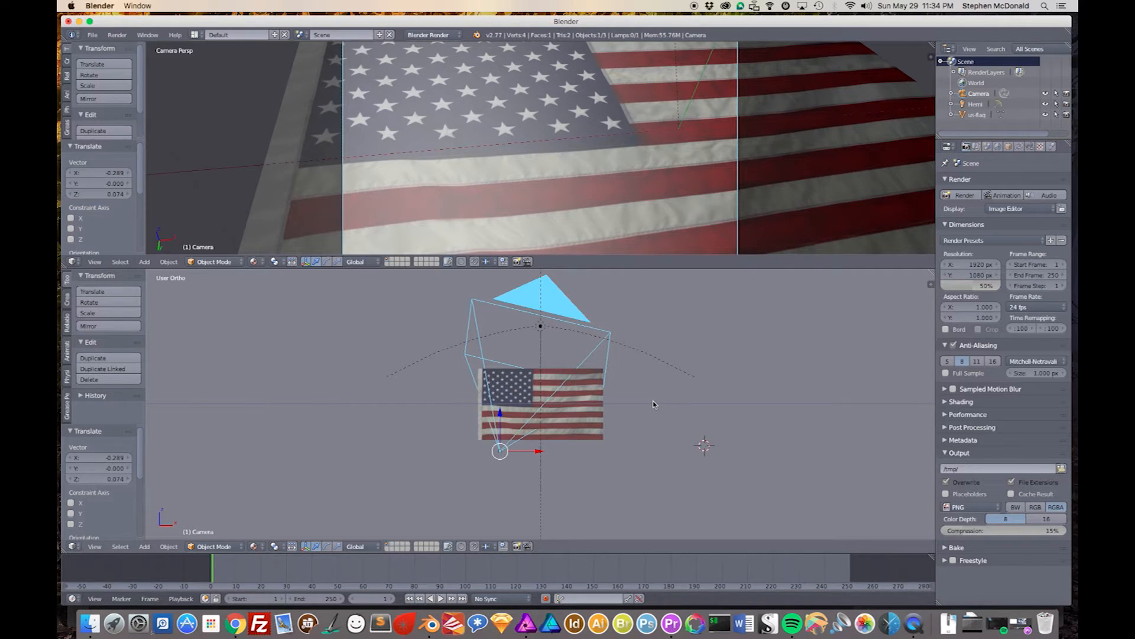
# Step: Switch the render engine to Cycles Render and render a test image of the flag plane
pyautogui.click(444, 36)
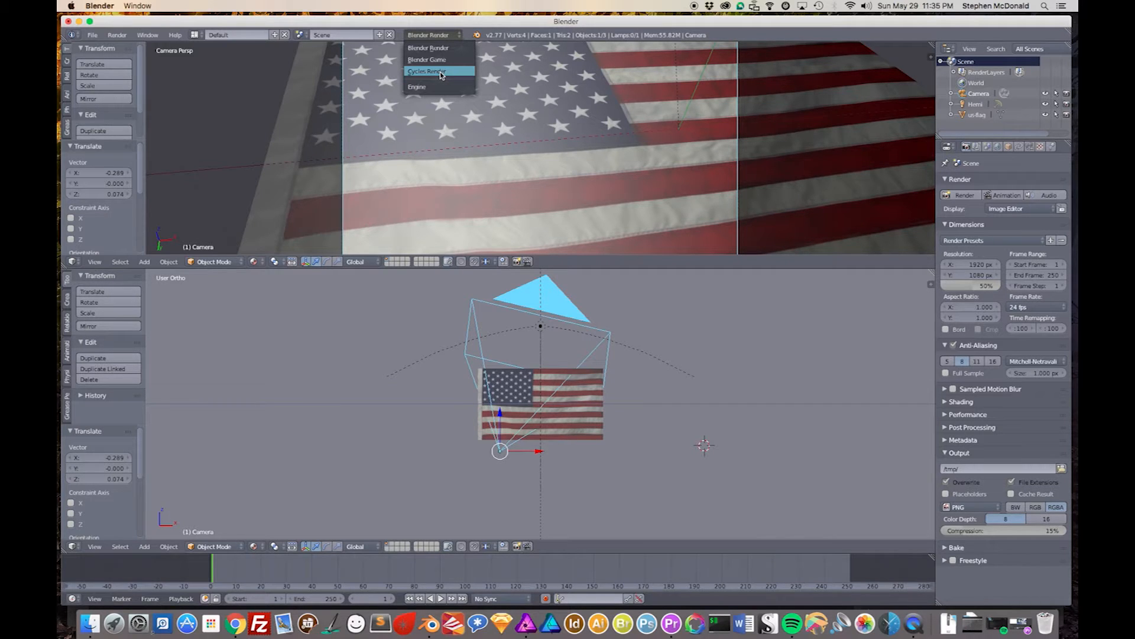
pyautogui.click(441, 72)
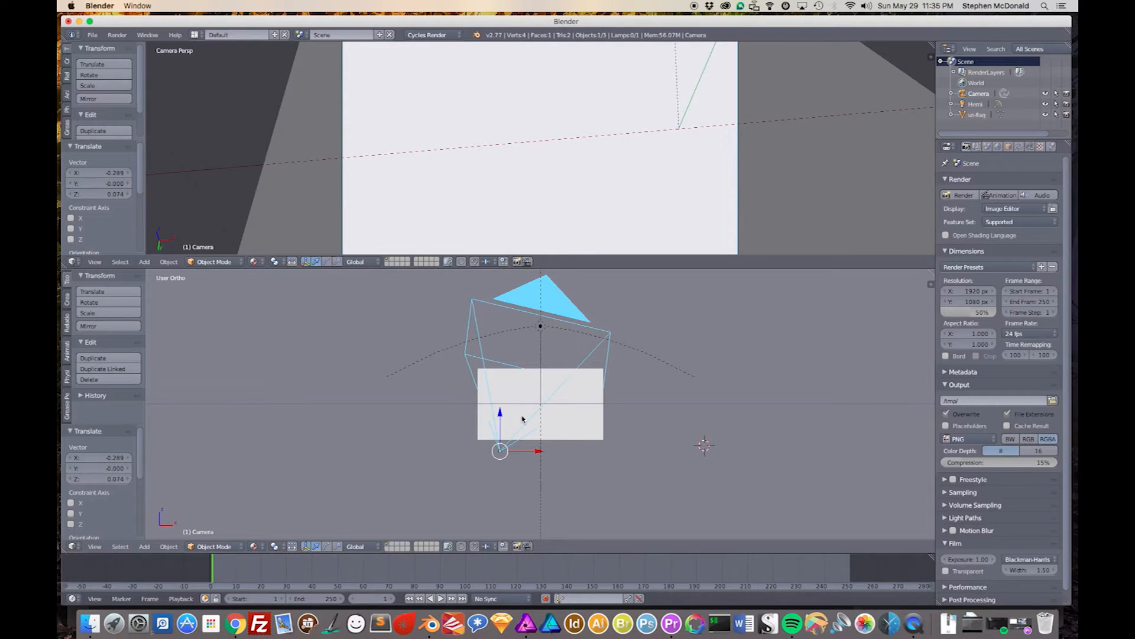
pyautogui.click(961, 195)
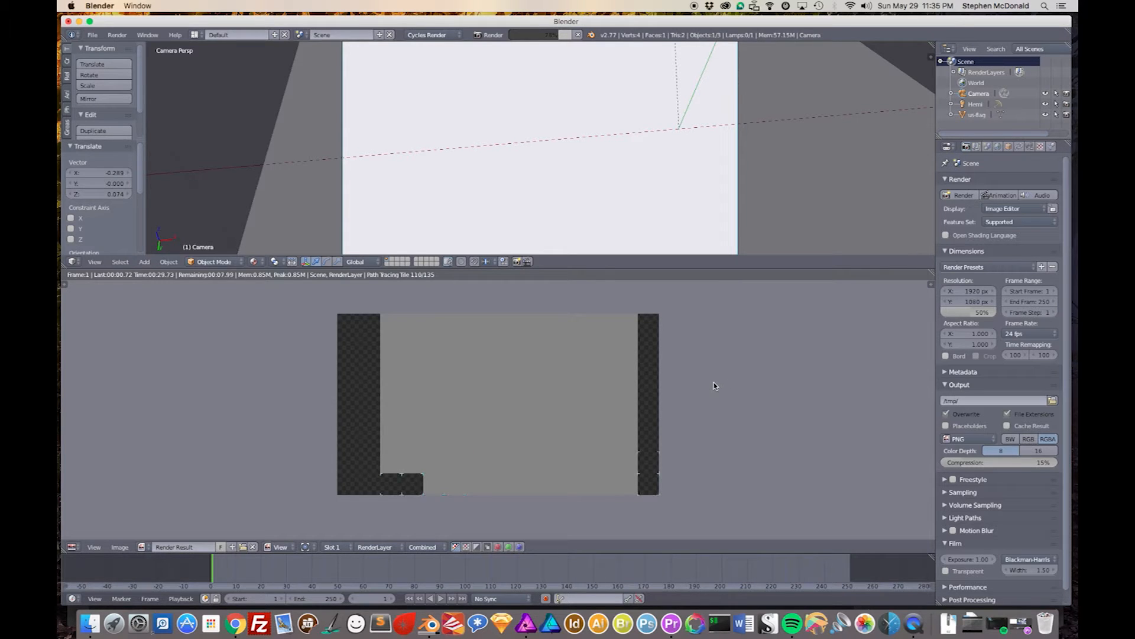
pyautogui.press('Escape')
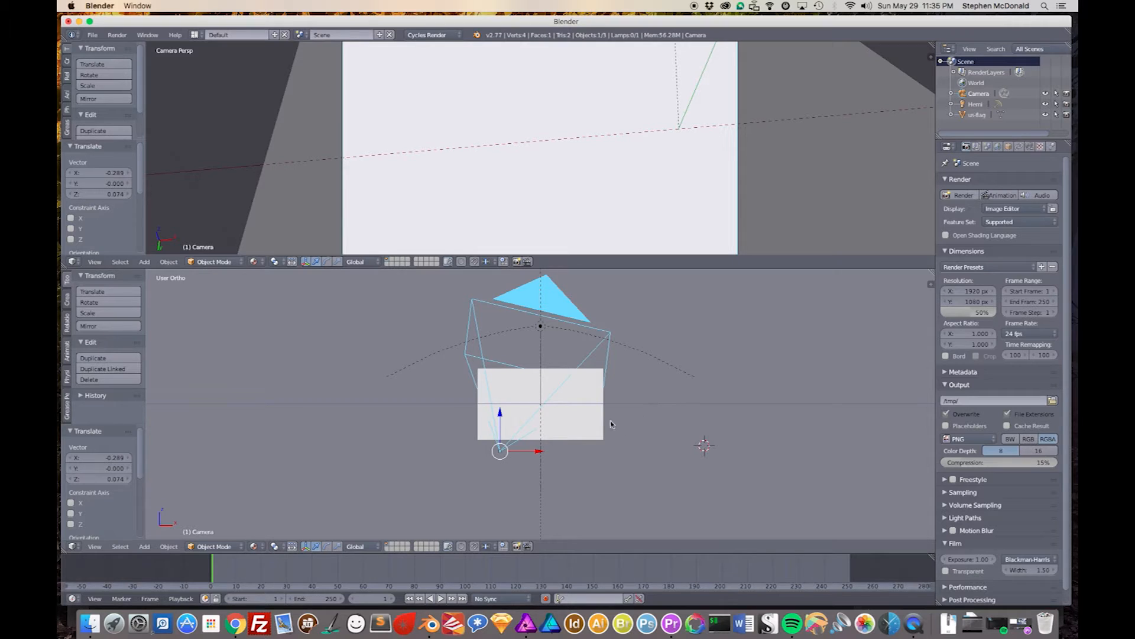
# Step: Compare the flag plane's us-flag material settings under Cycles Render and Blender Render, ending in Cycles Render
pyautogui.rightClick(600, 440)
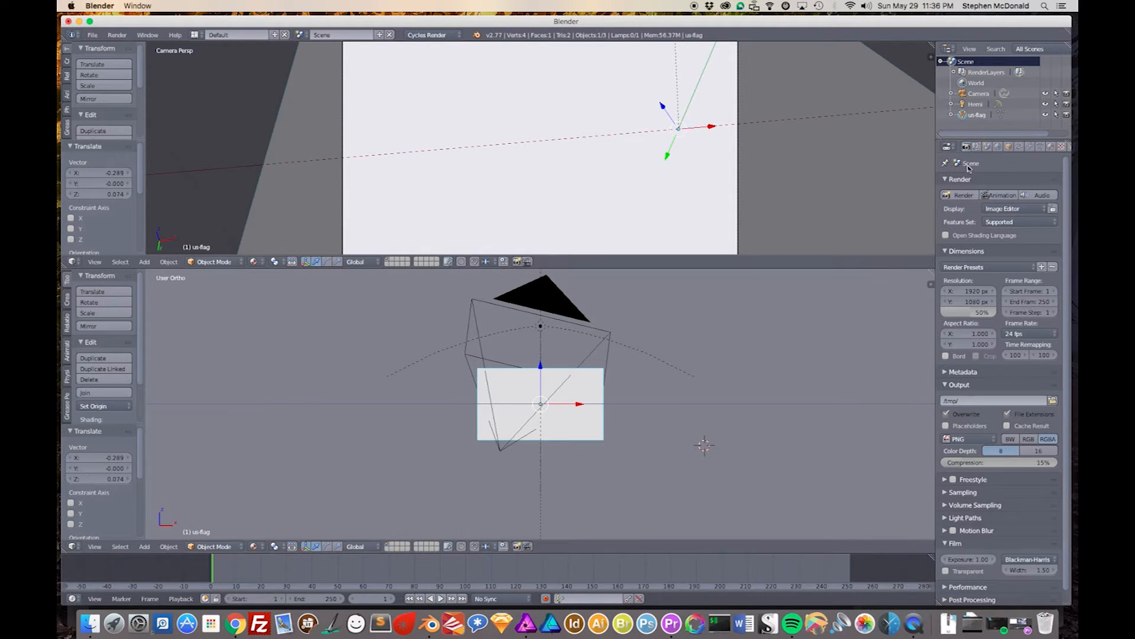
pyautogui.click(1051, 146)
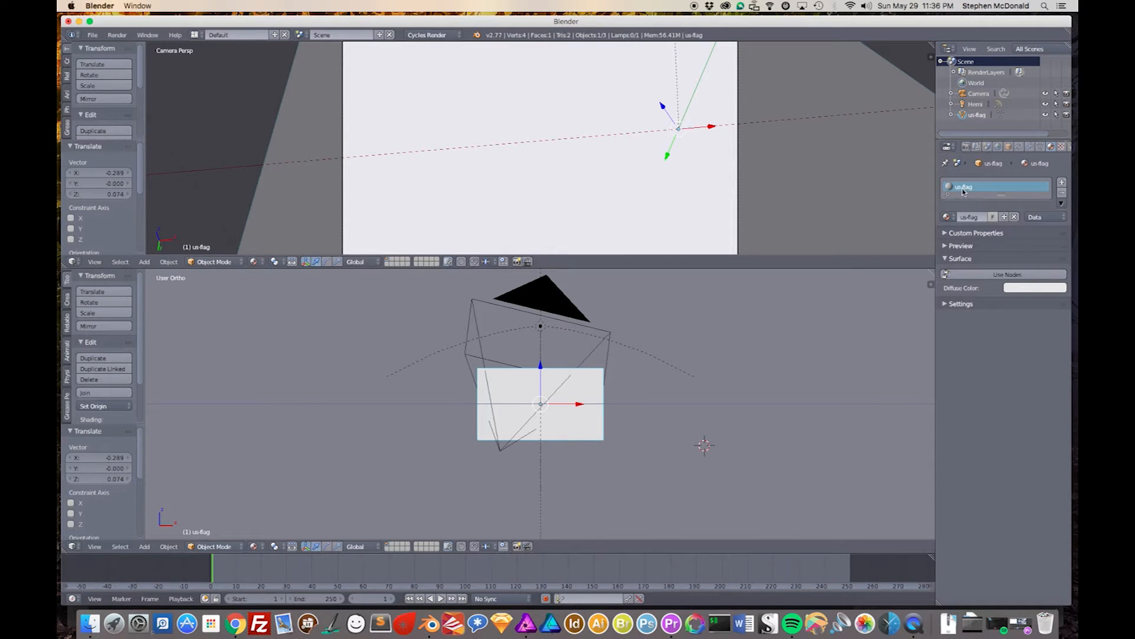
pyautogui.click(432, 36)
pyautogui.click(438, 51)
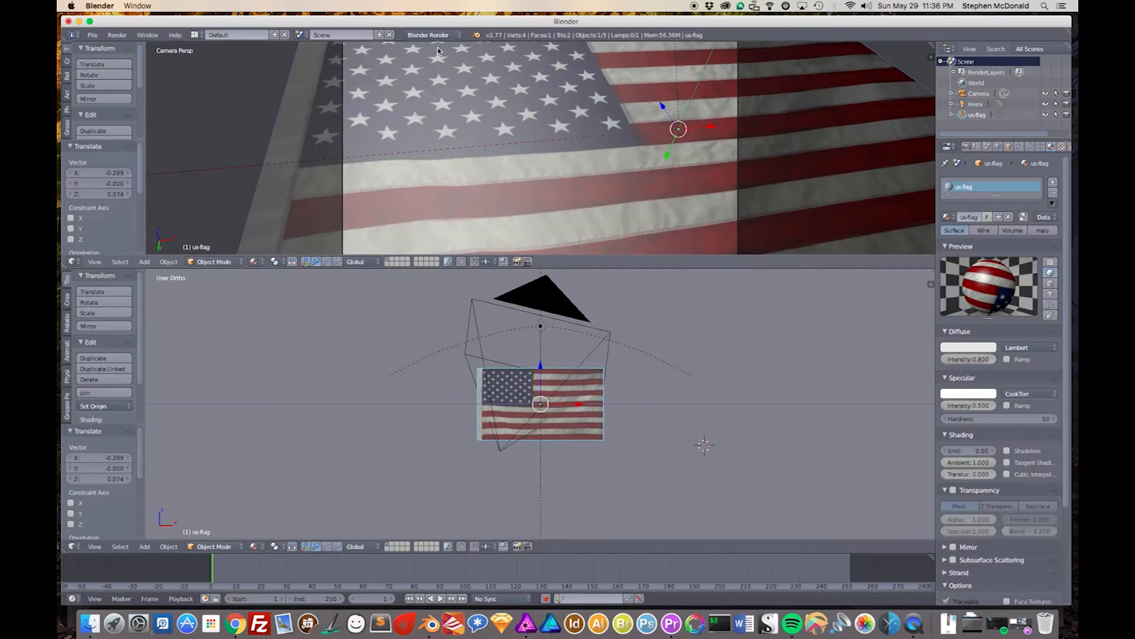
pyautogui.click(437, 36)
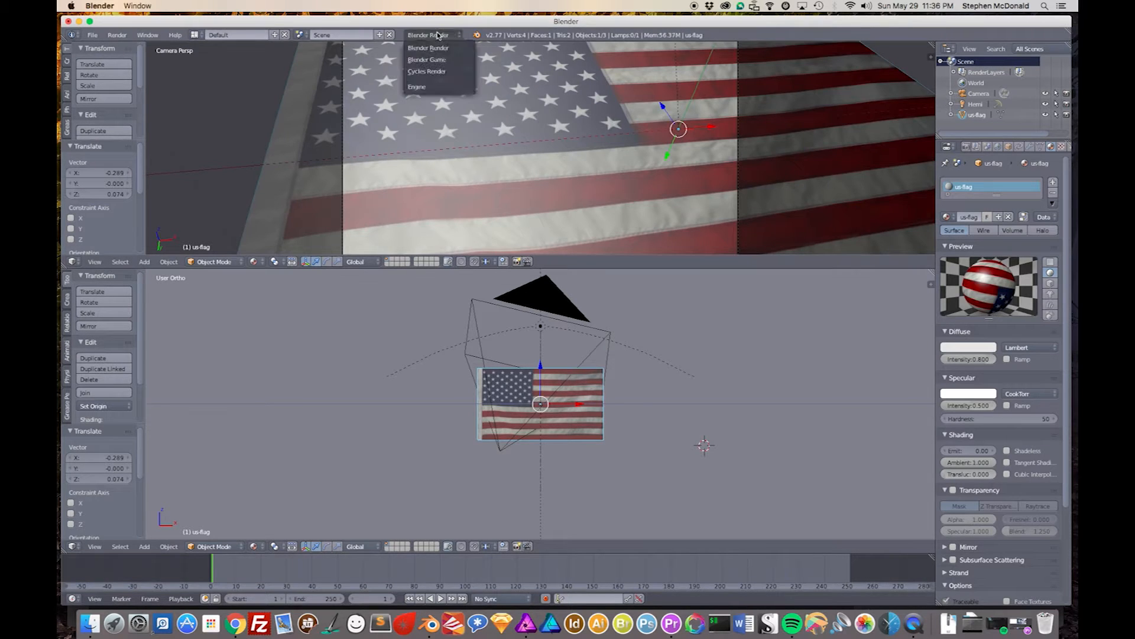
pyautogui.click(434, 72)
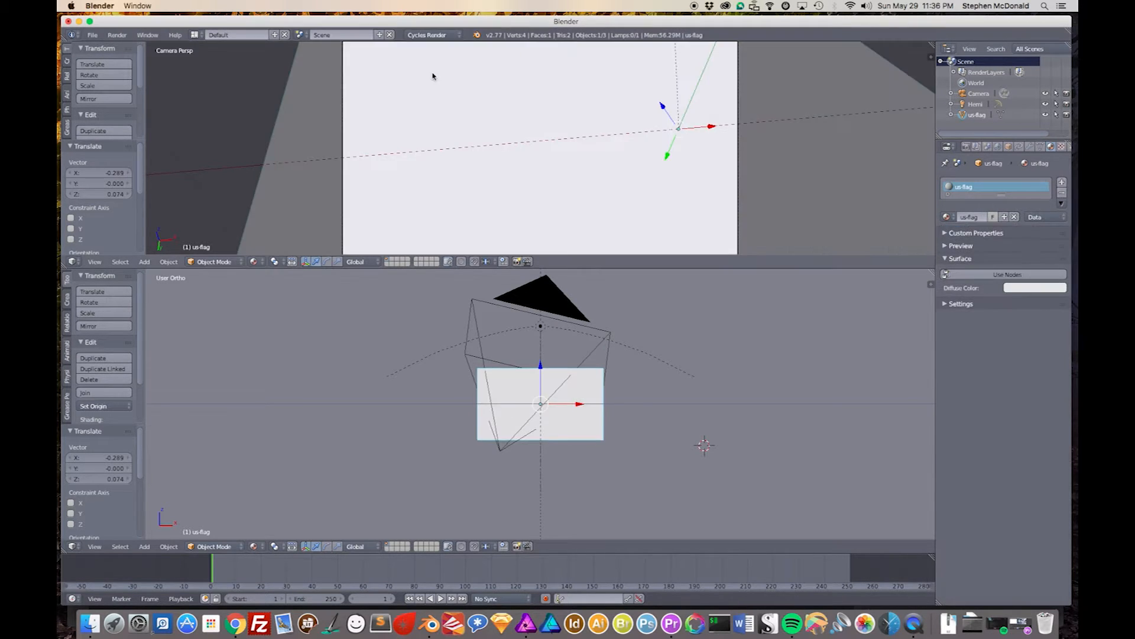
# Step: Remove the us-flag material from the flag plane and create a new material in an empty slot
pyautogui.click(1062, 183)
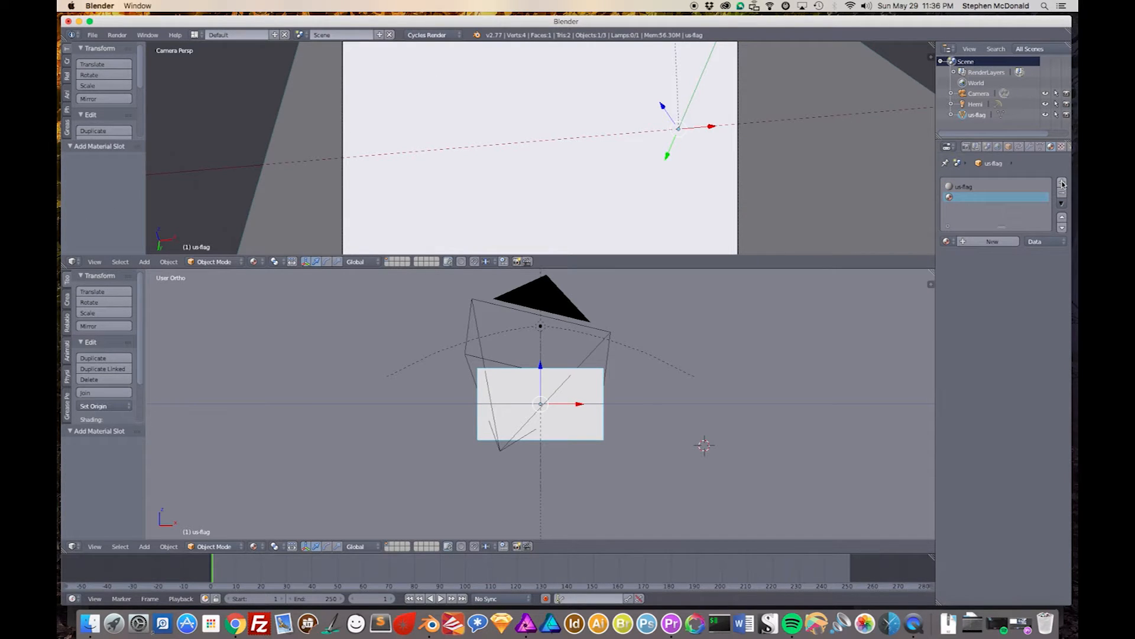
pyautogui.click(961, 187)
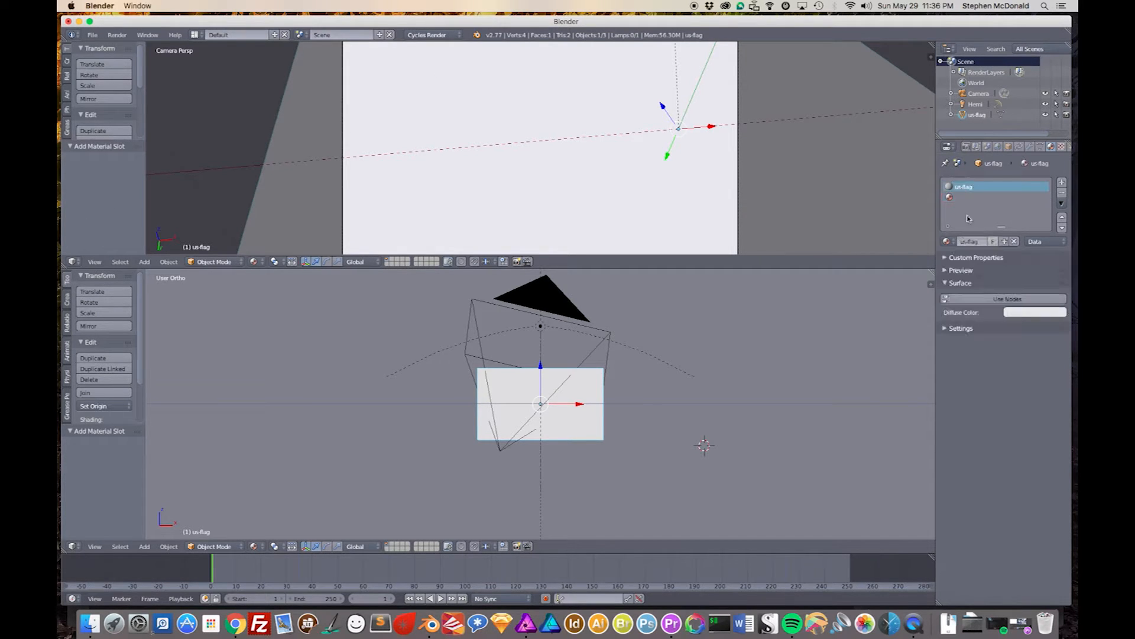
pyautogui.click(1062, 192)
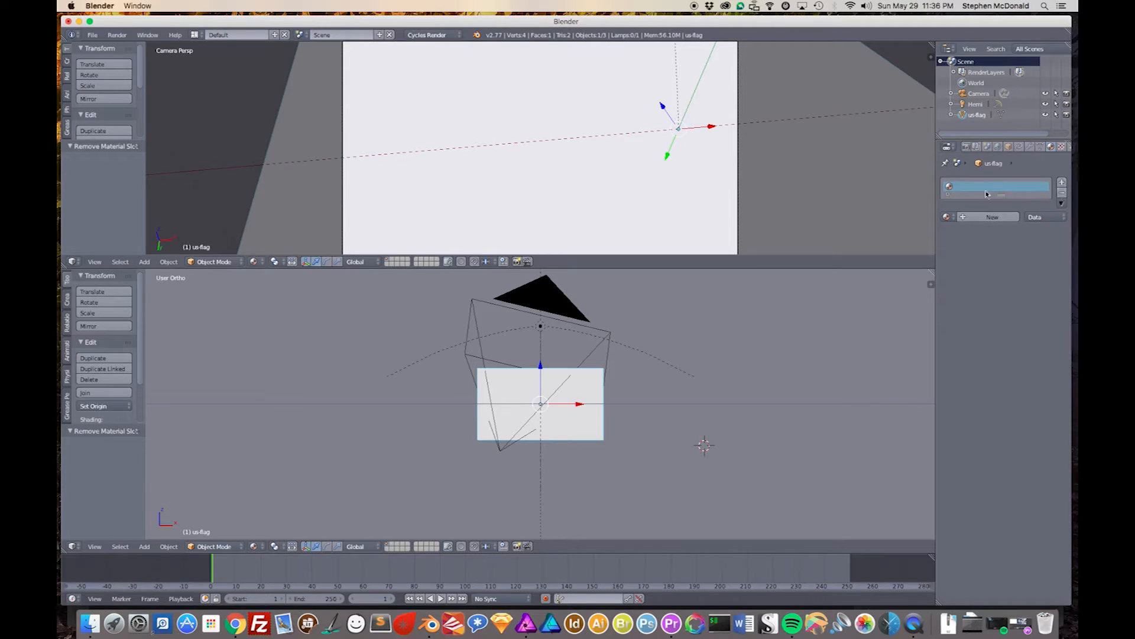
pyautogui.click(963, 218)
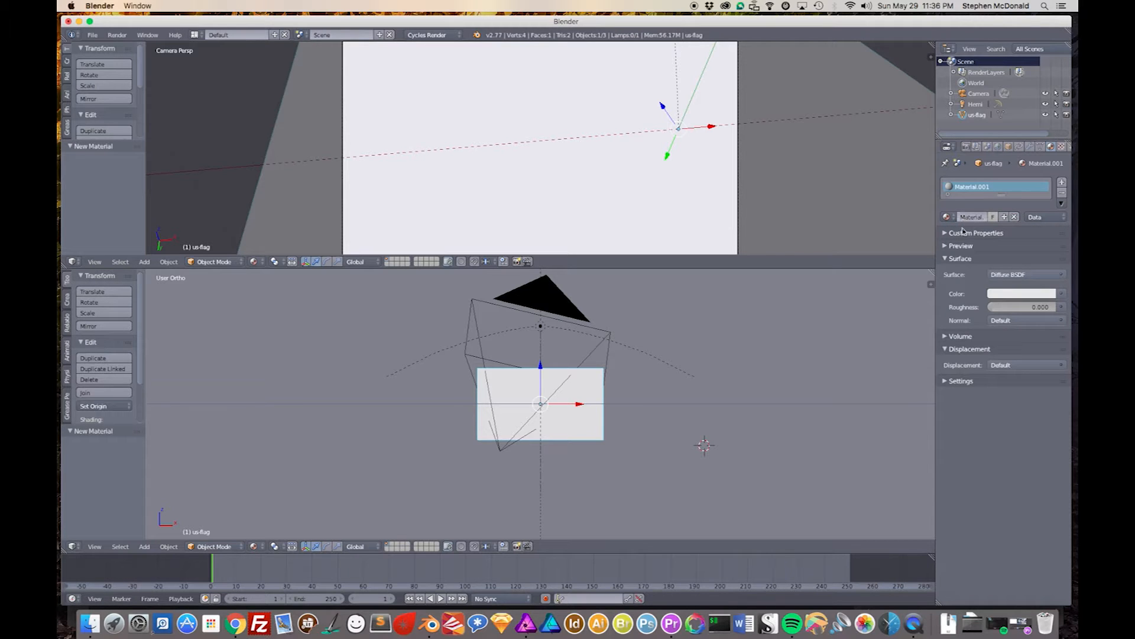
# Step: Set the new material's Diffuse BSDF color to blue, about R 0.122, G 0.144, B 0.800
pyautogui.click(1002, 294)
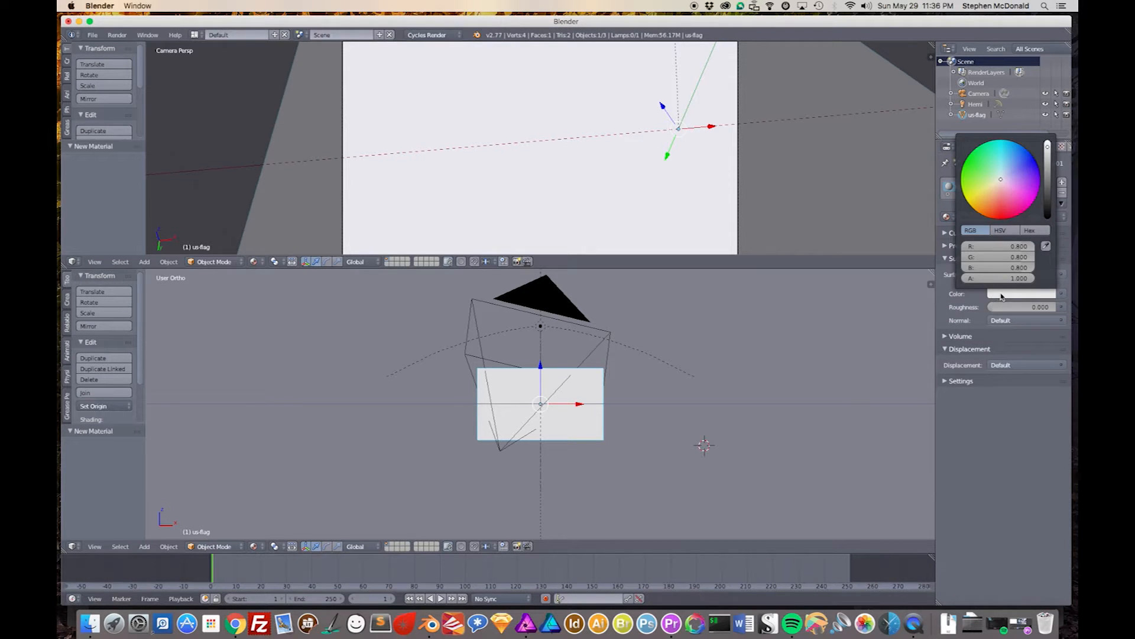
pyautogui.click(1019, 166)
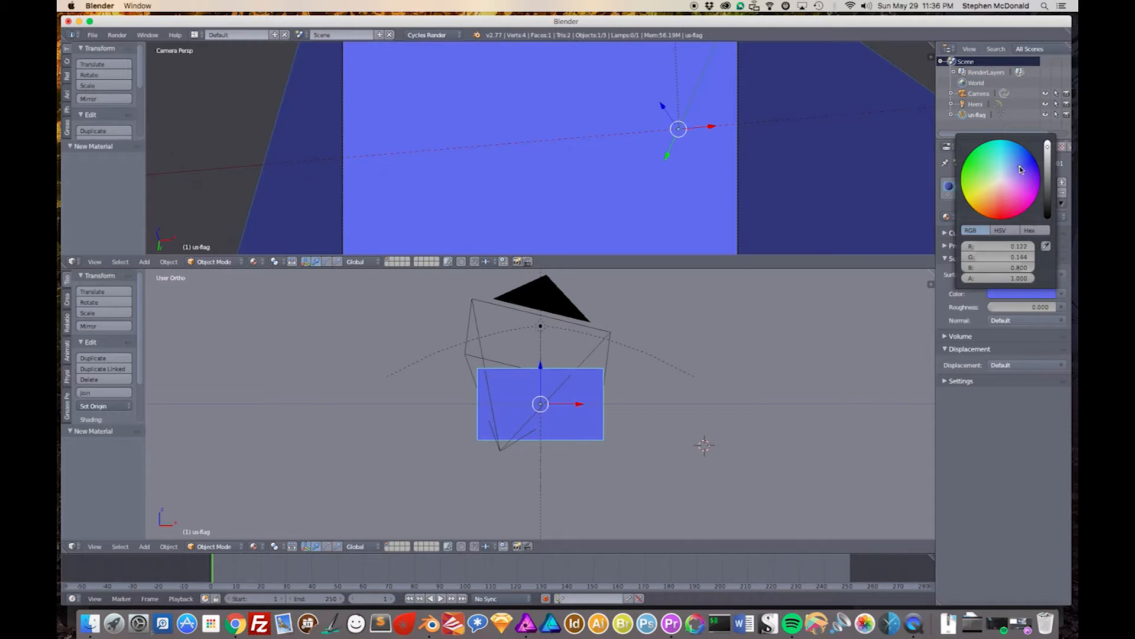
pyautogui.click(822, 318)
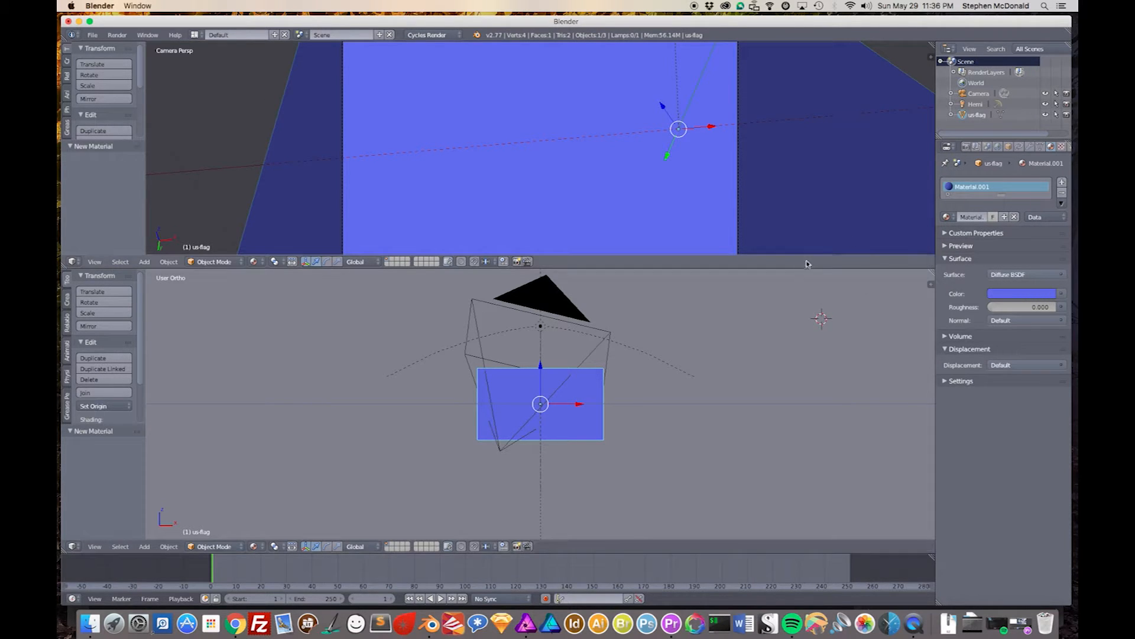
# Step: Render a Cycles test image of the blue plane and return to the 3D view
pyautogui.click(965, 148)
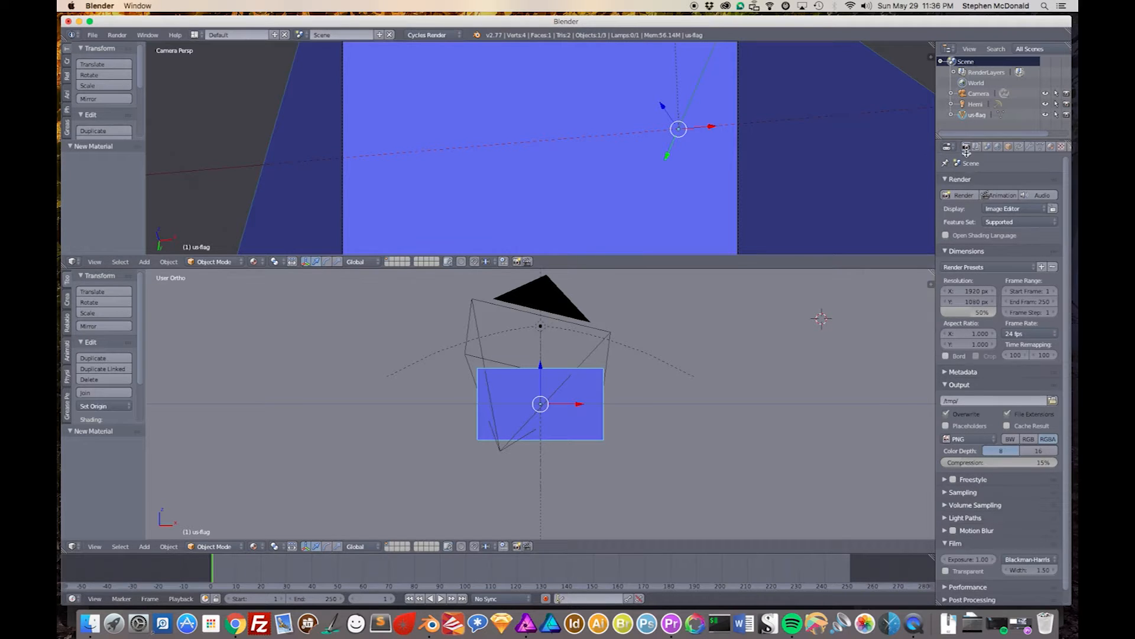
pyautogui.click(961, 195)
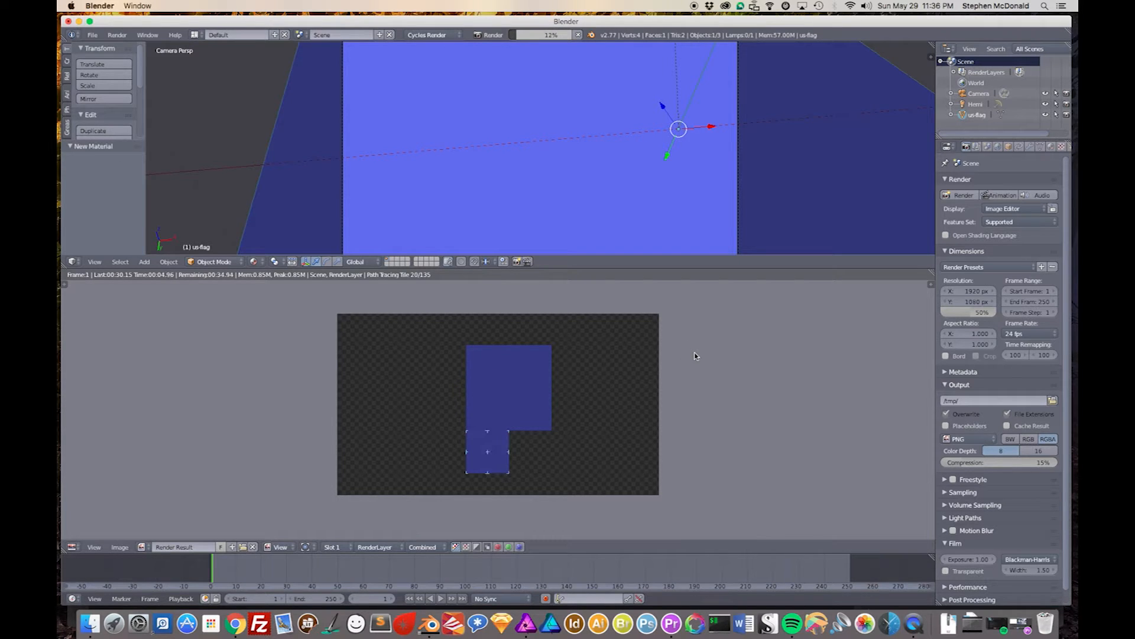
pyautogui.press('Escape')
pyautogui.press('Escape')
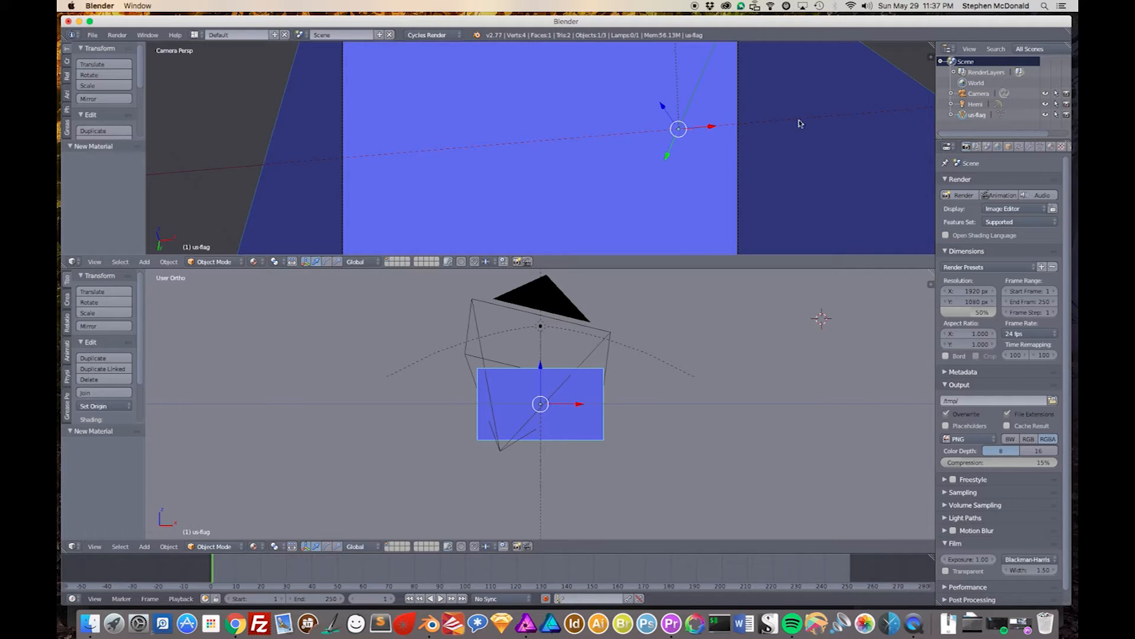
# Step: Split the camera viewport into two areas of about equal width and turn one into a Node Editor
pyautogui.moveTo(932, 44); pyautogui.dragTo(393, 106)
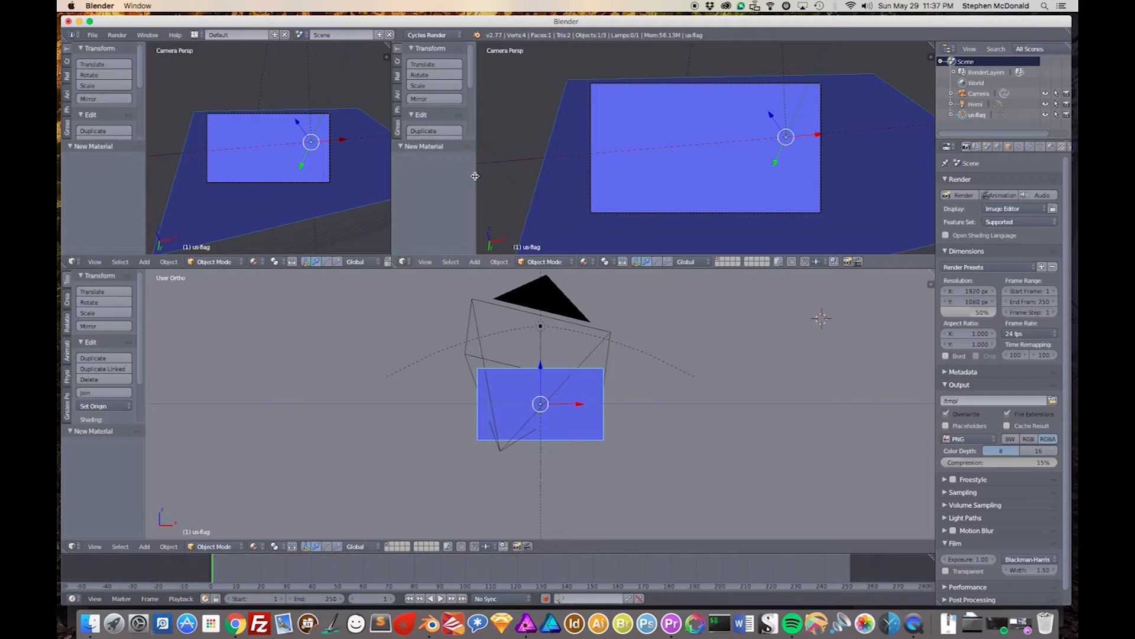
pyautogui.moveTo(475, 175); pyautogui.dragTo(531, 149)
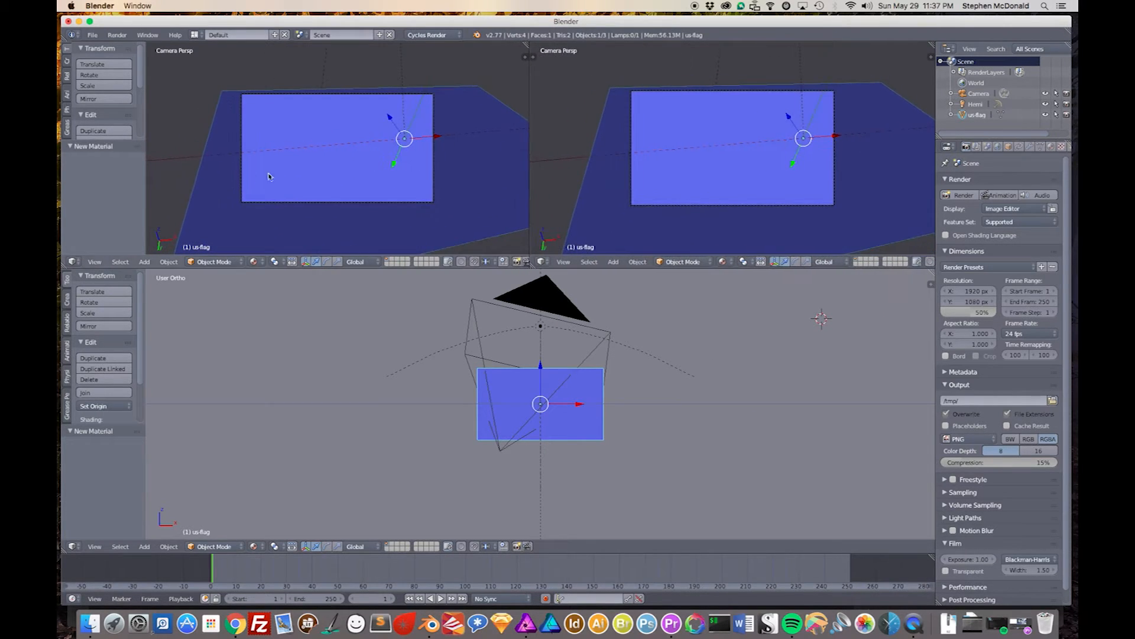
pyautogui.click(72, 262)
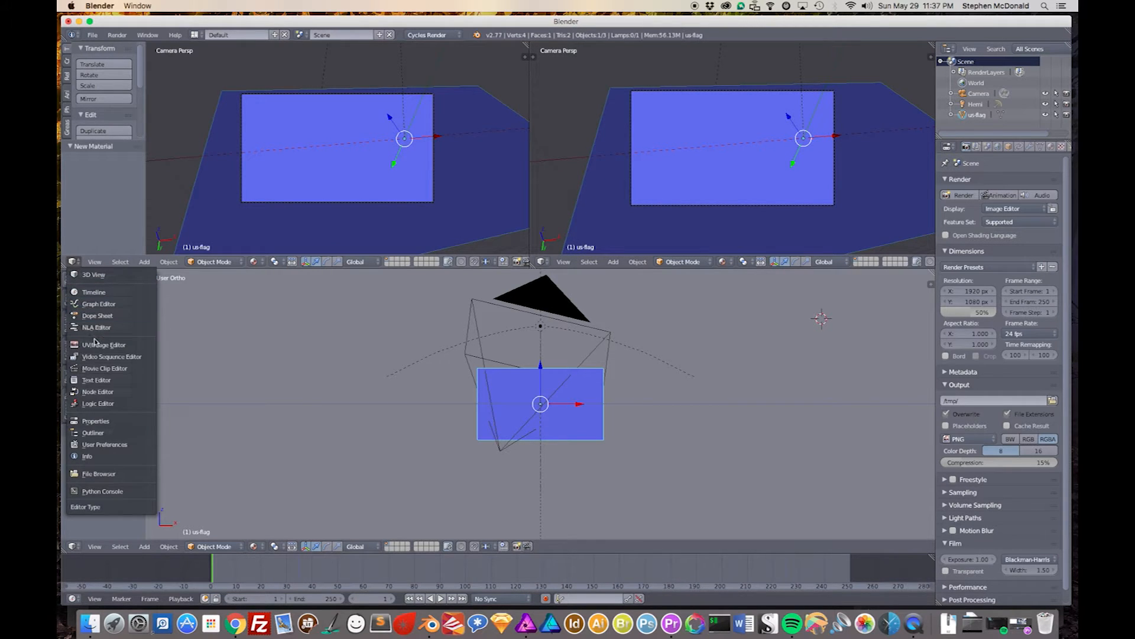
pyautogui.click(97, 392)
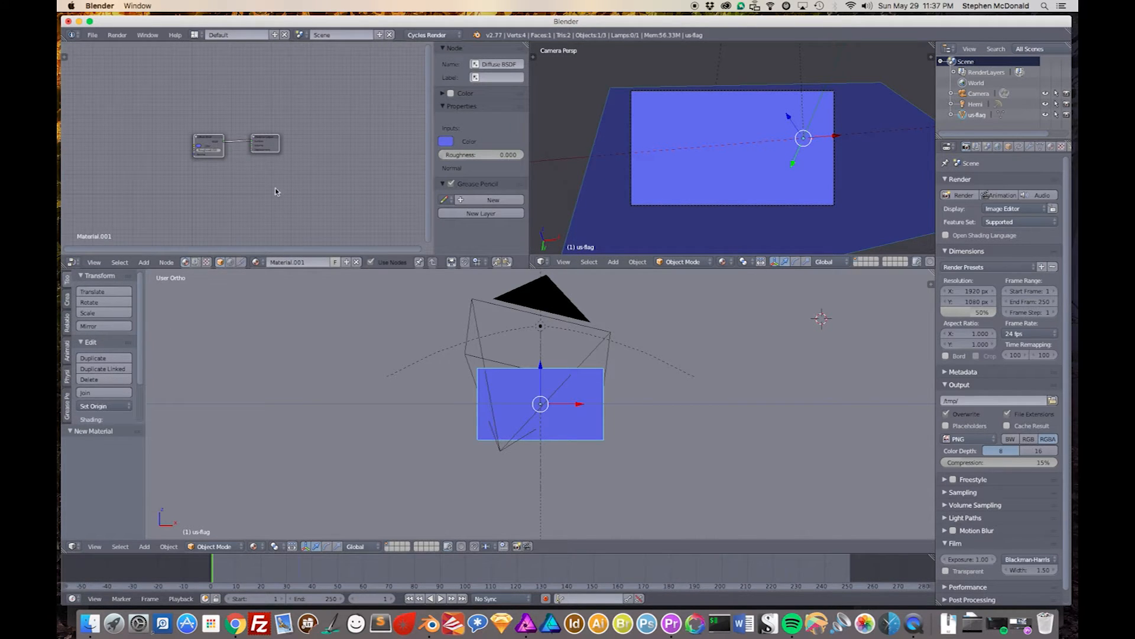
# Step: Reposition the material's nodes with the Diffuse BSDF close to the Material Output, and show the flag plane's material settings
pyautogui.scroll(5, 227, 153)
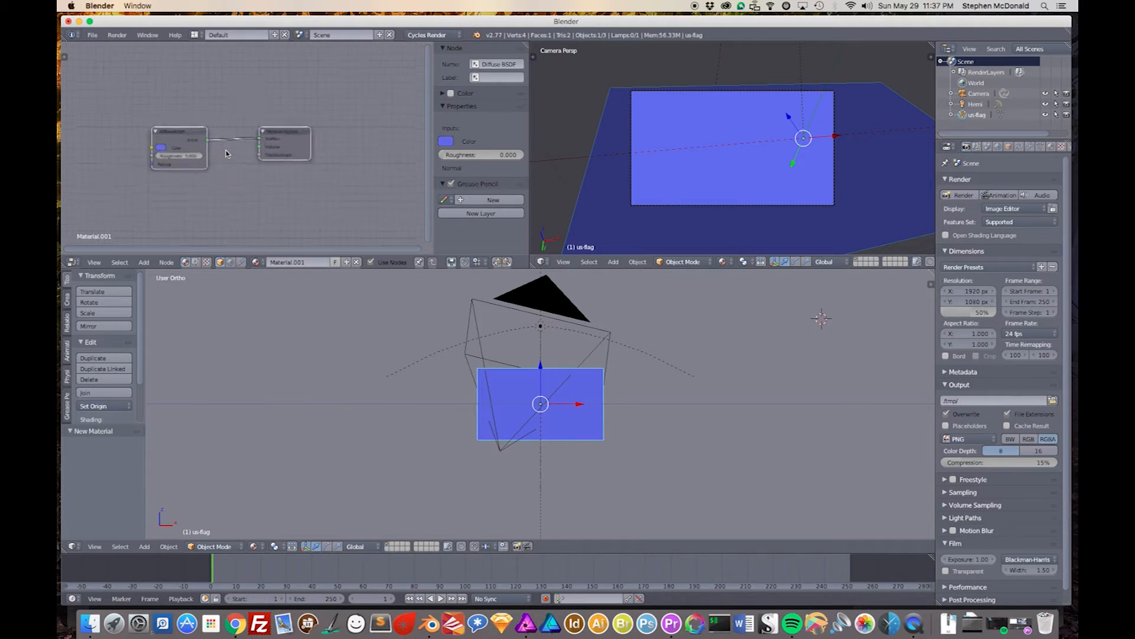
pyautogui.scroll(2, 227, 153)
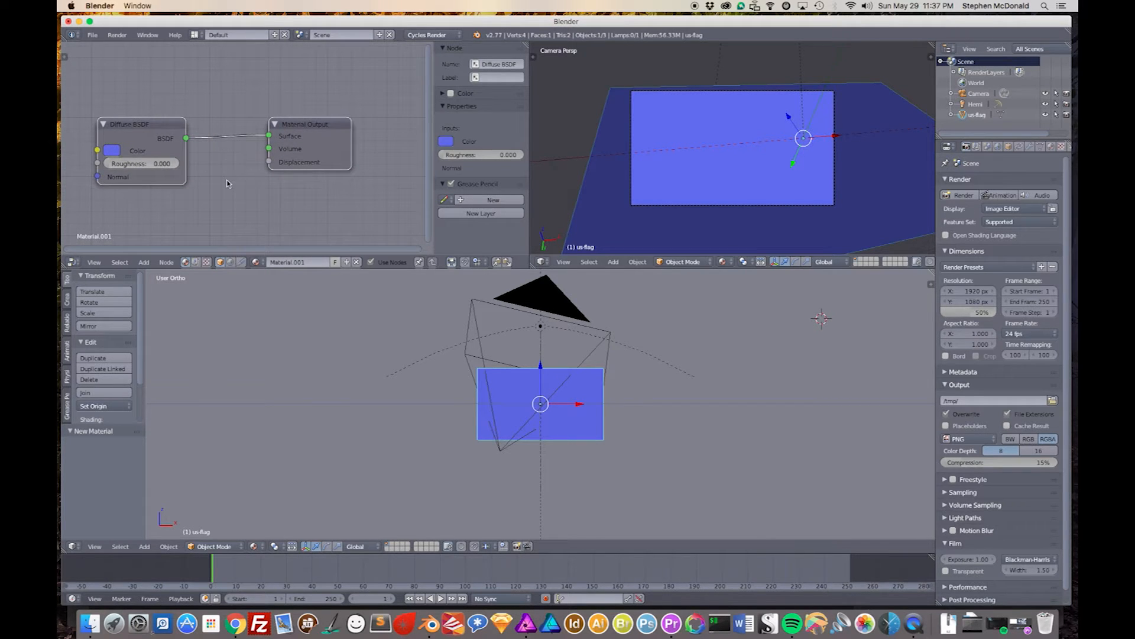
pyautogui.press('g')
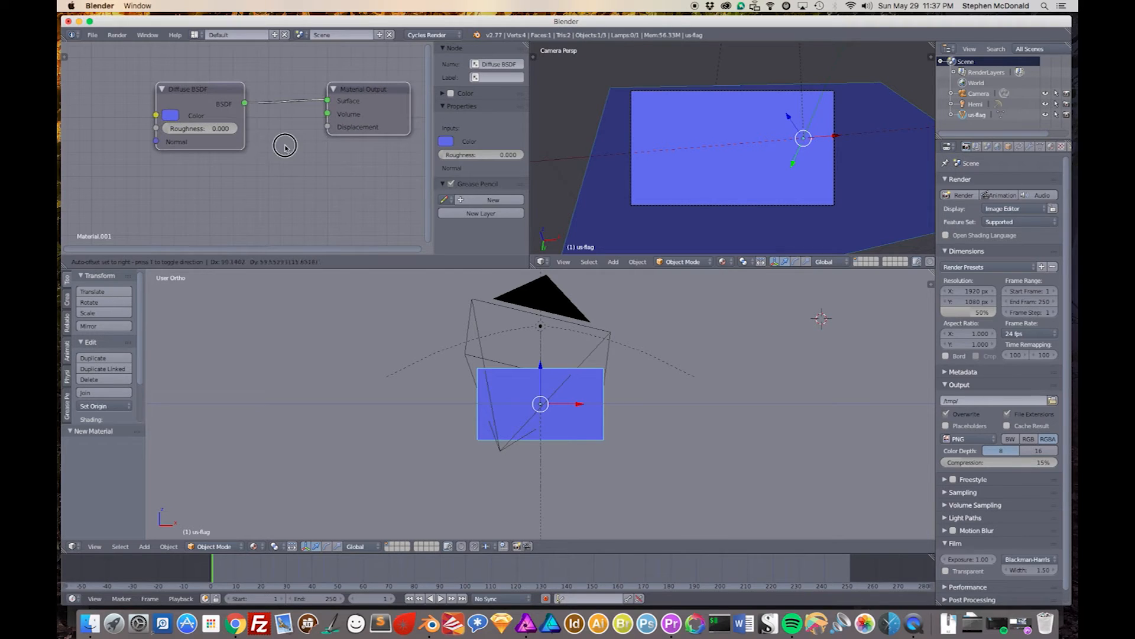
pyautogui.click(285, 145)
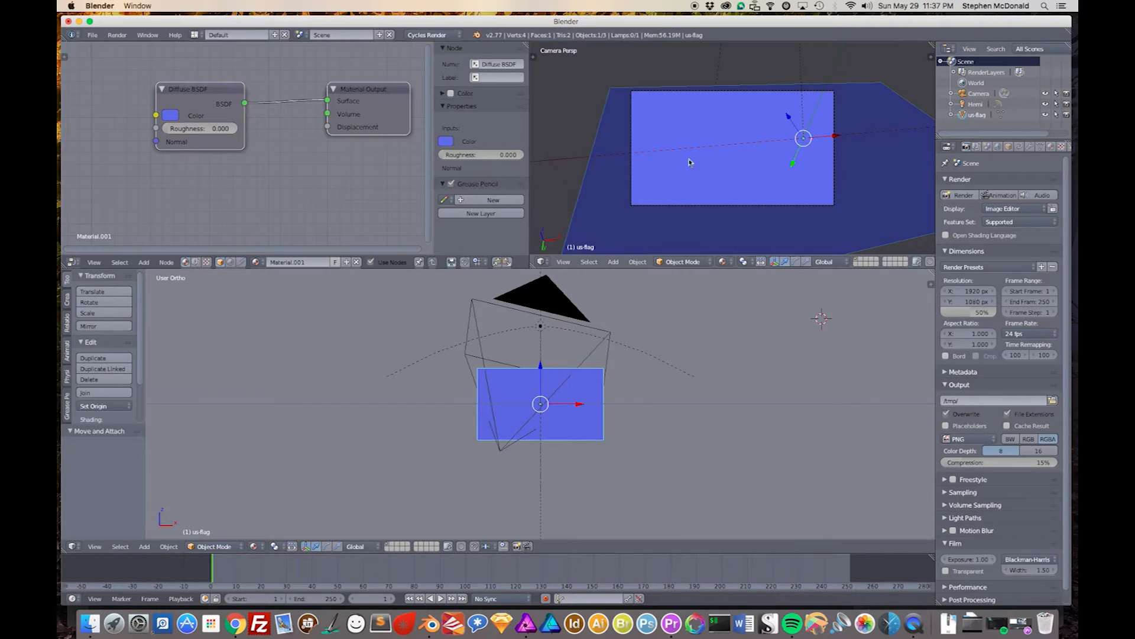
pyautogui.moveTo(218, 94); pyautogui.dragTo(276, 119)
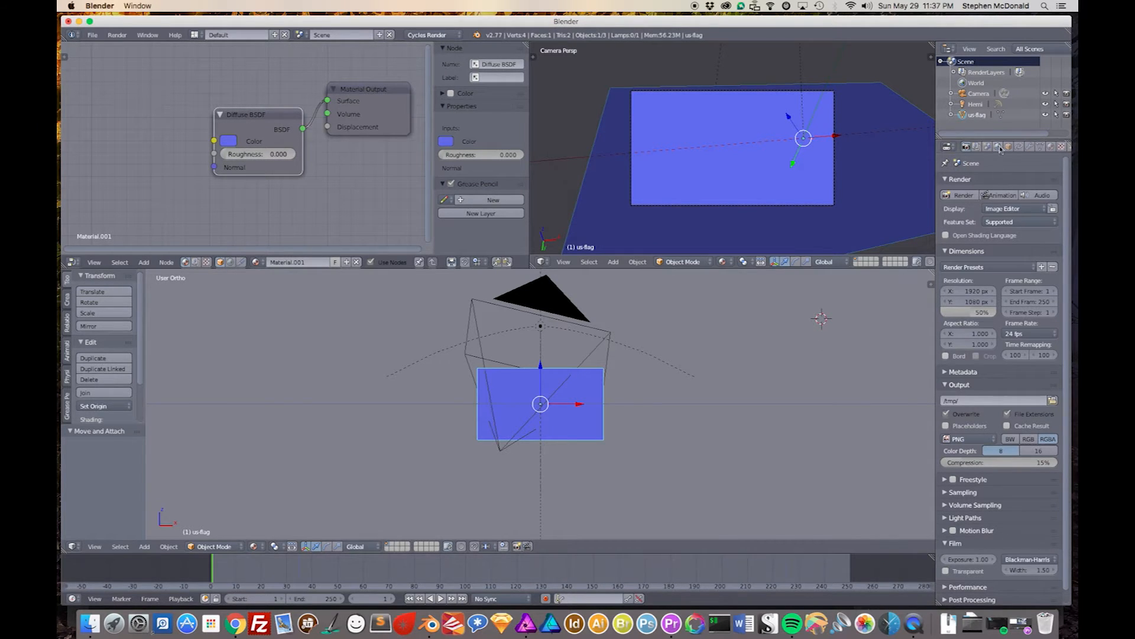
pyautogui.click(1051, 147)
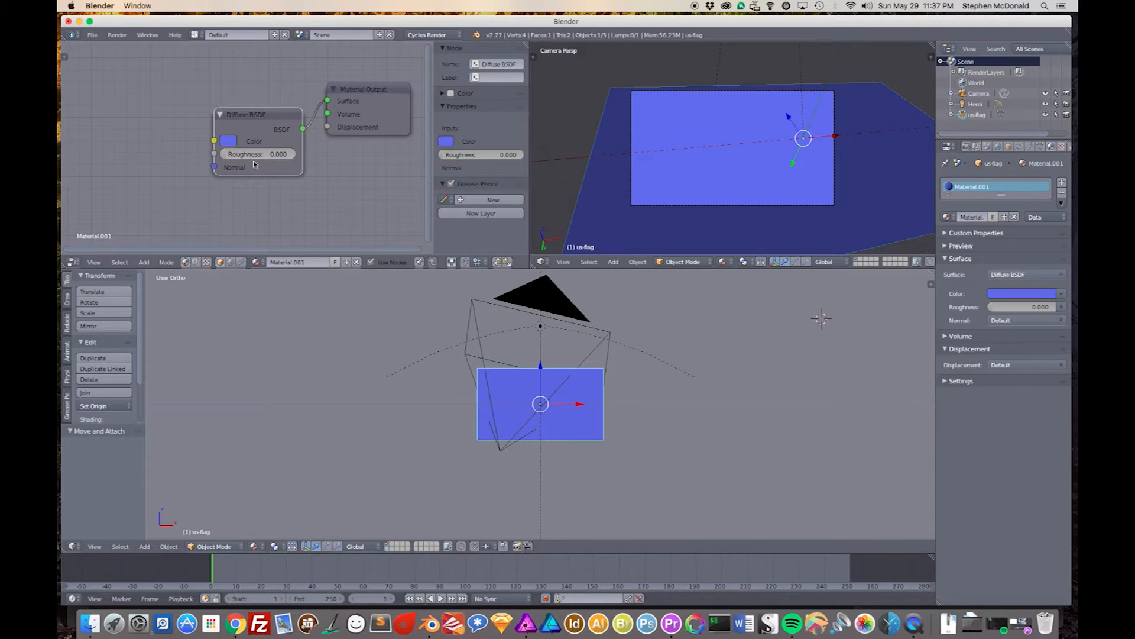
# Step: Add an Image Texture node before the Diffuse BSDF and link its Color output to the shader's Color input
pyautogui.scroll(1, 254, 165)
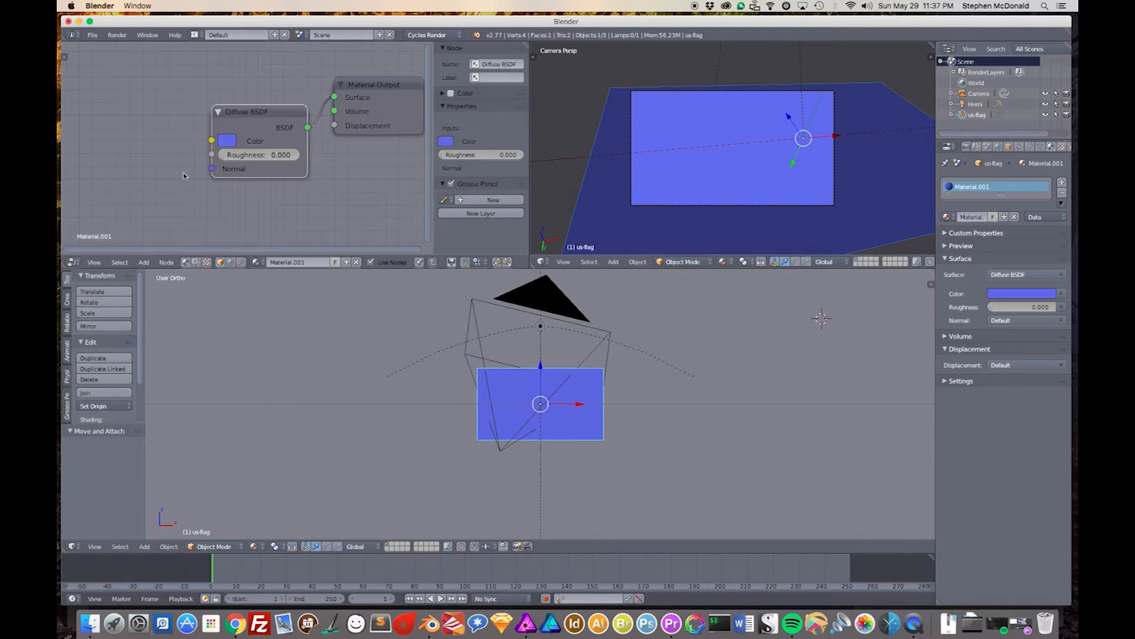
pyautogui.click(144, 263)
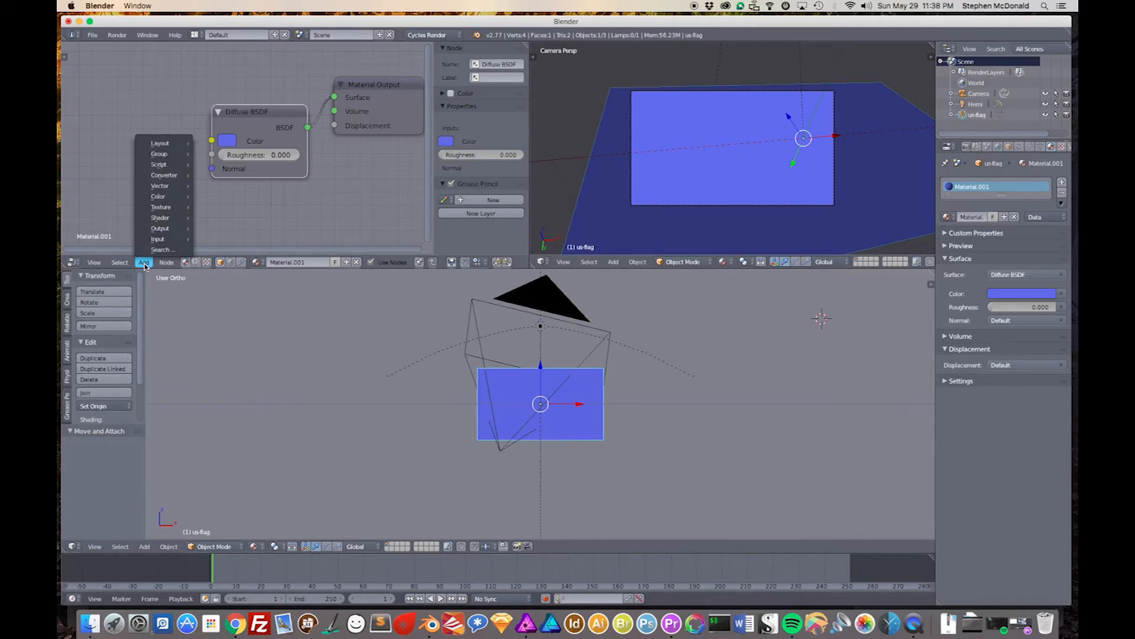
pyautogui.moveTo(174, 207)
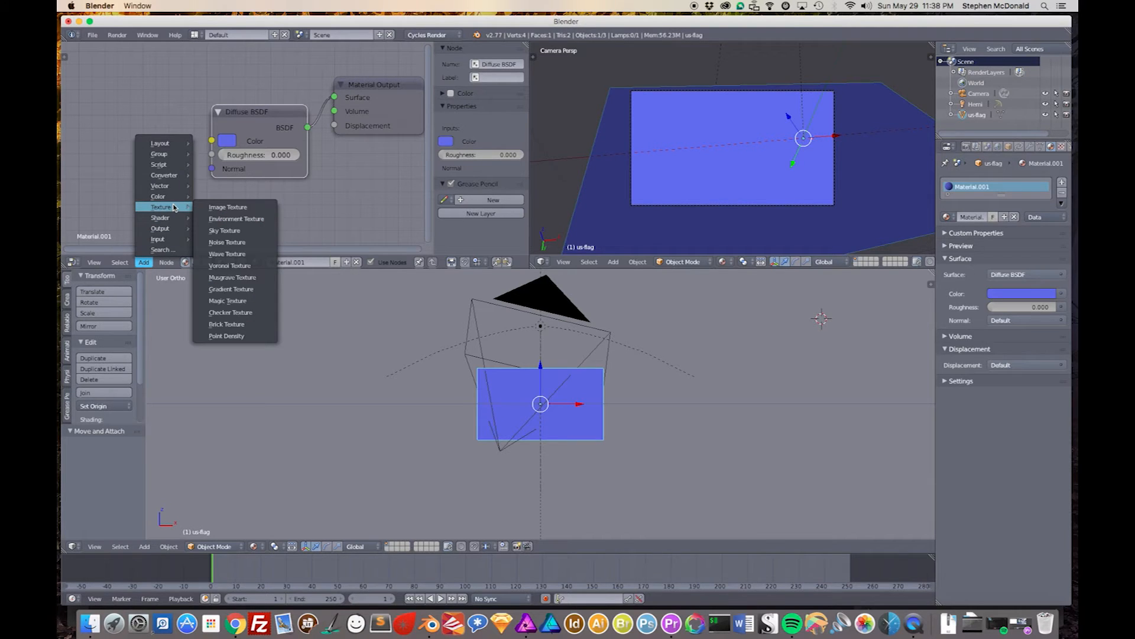
pyautogui.click(235, 208)
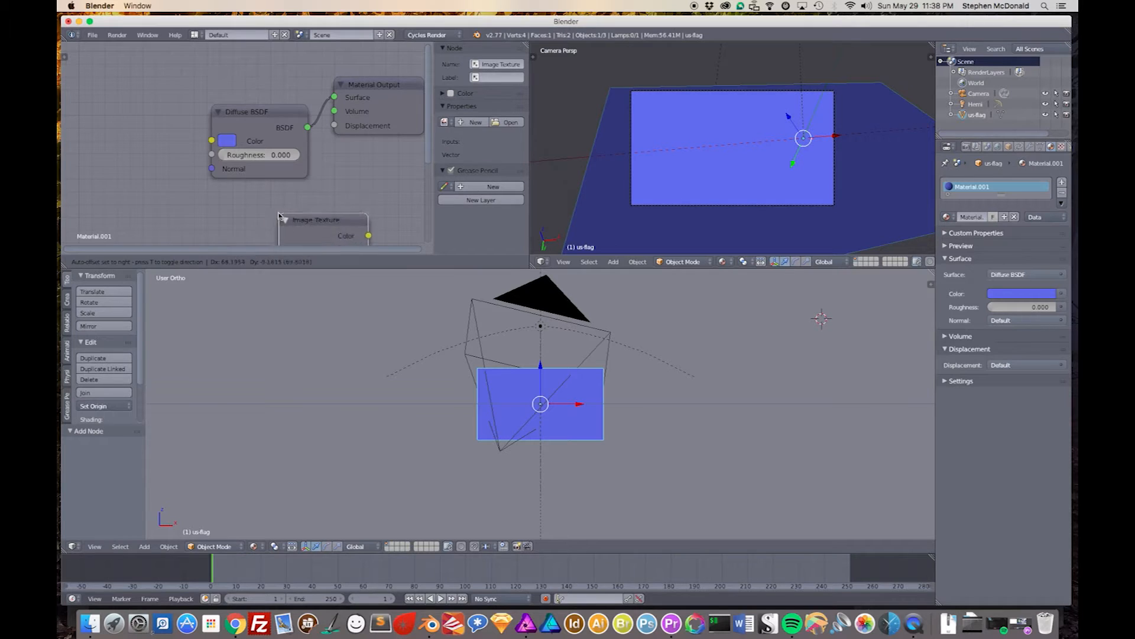
pyautogui.click(103, 70)
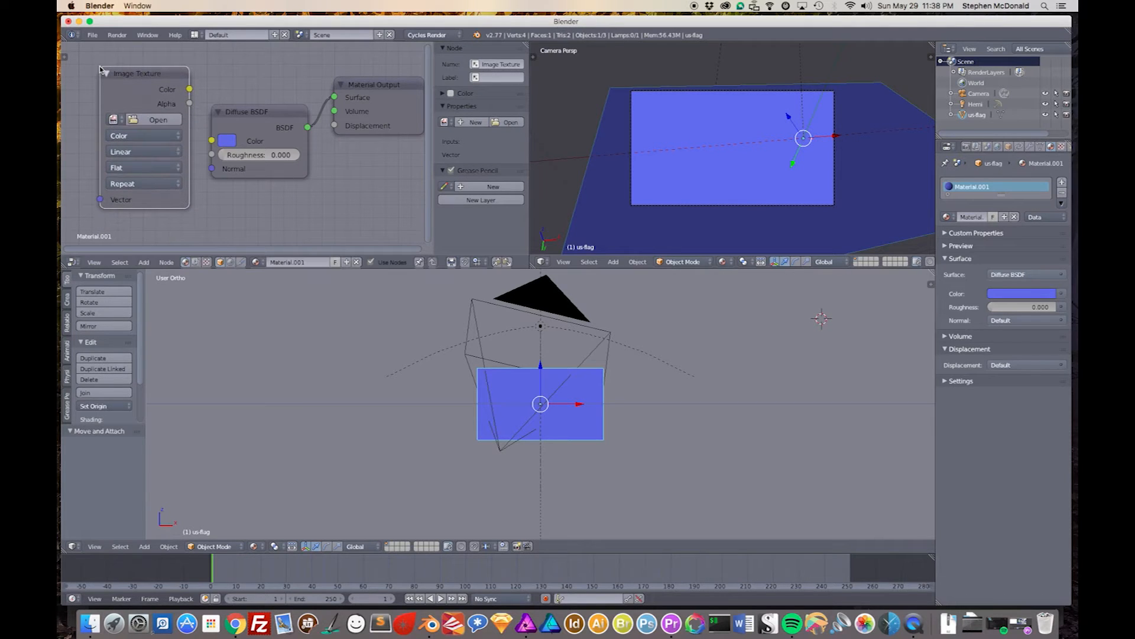
pyautogui.moveTo(190, 89); pyautogui.dragTo(210, 142)
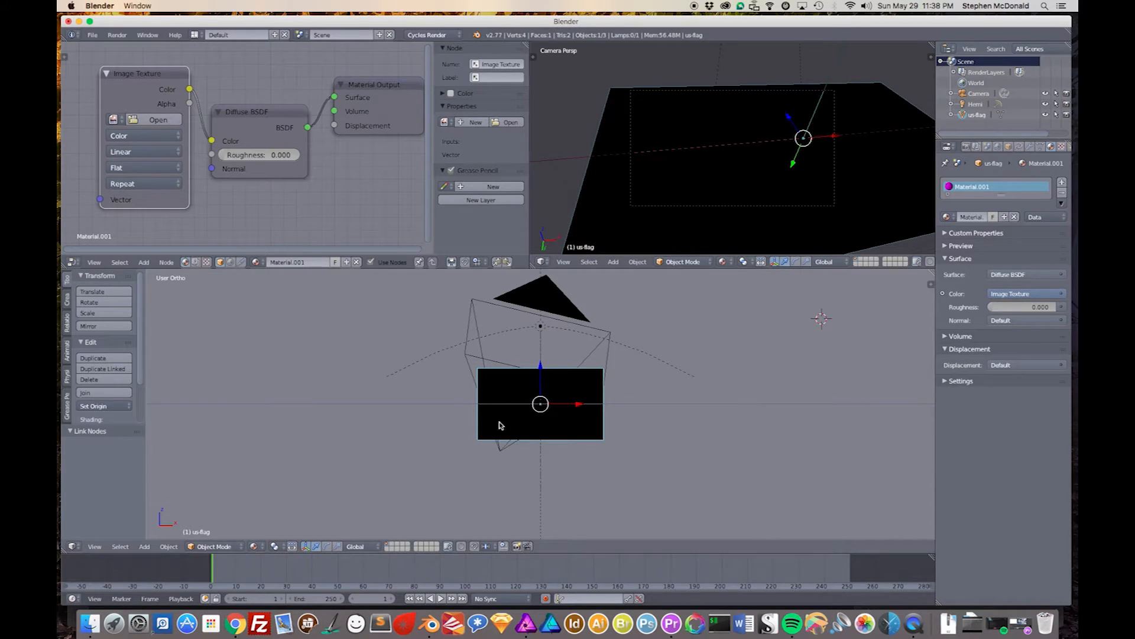
# Step: Load us-flag.png from the Dropbox flag-video-transition folder into the Image Texture node and line up the nodes
pyautogui.click(155, 120)
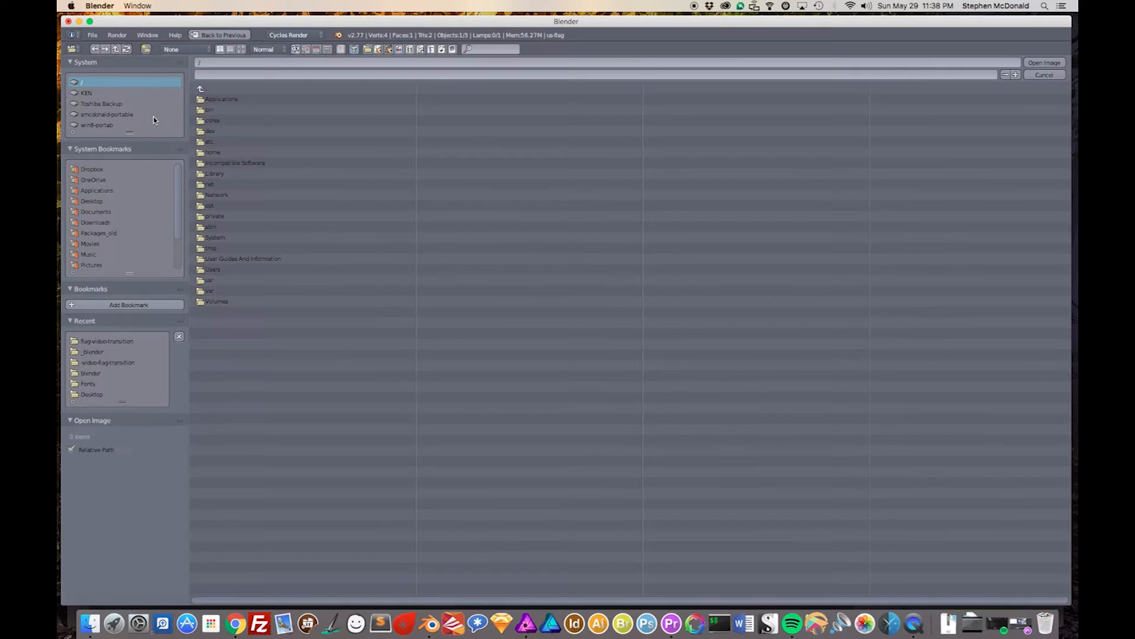
pyautogui.click(87, 172)
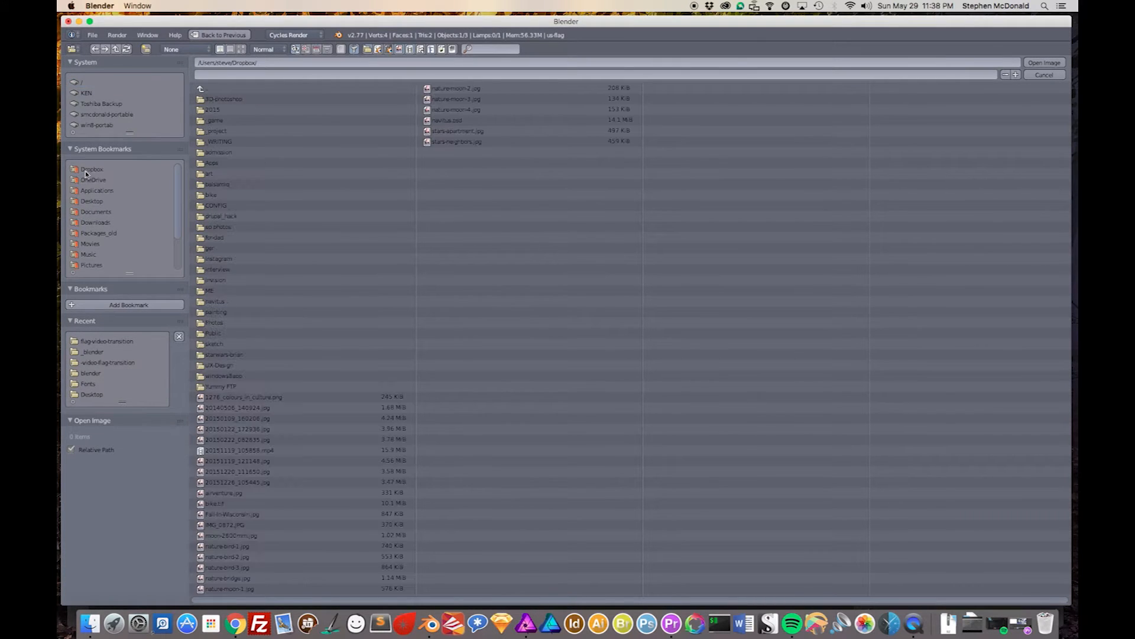
pyautogui.click(220, 132)
pyautogui.click(228, 99)
pyautogui.click(227, 100)
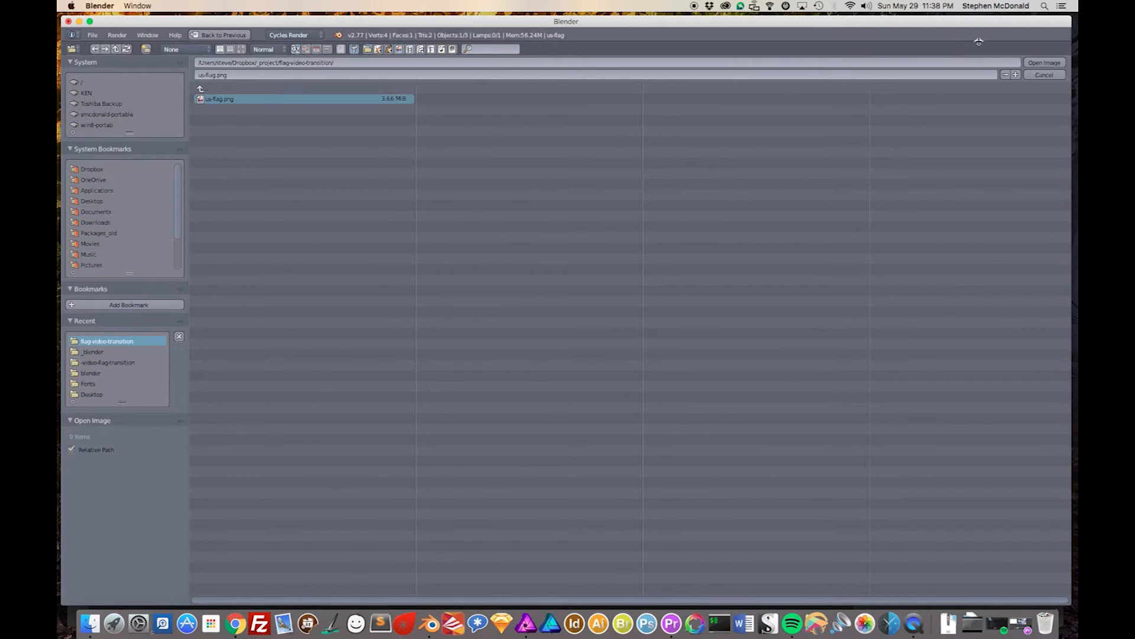
pyautogui.click(1039, 64)
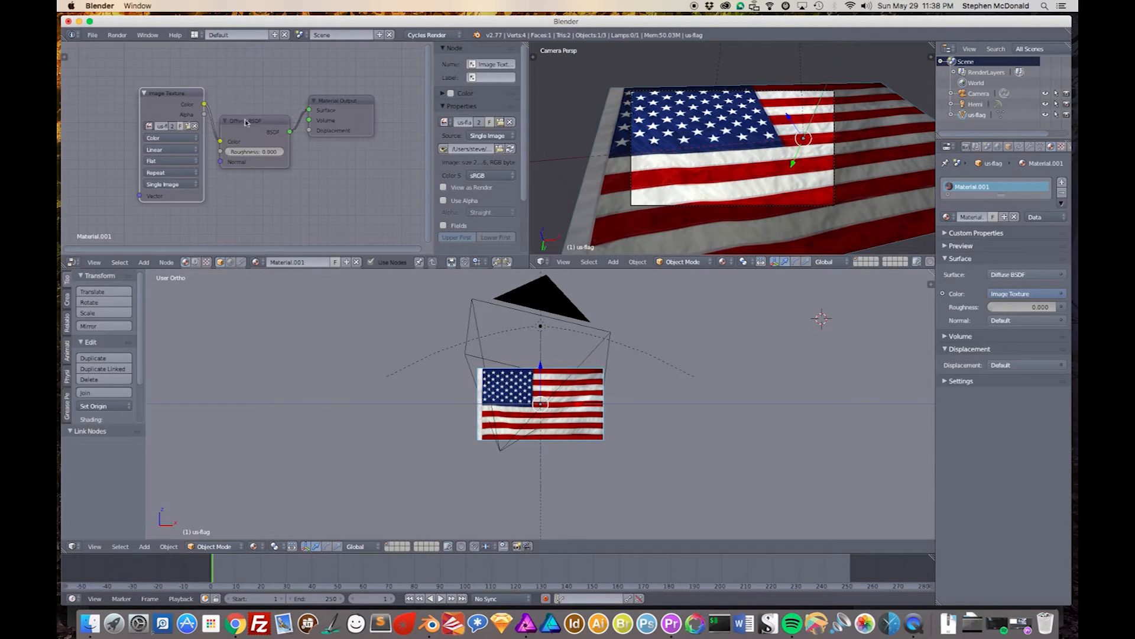
pyautogui.moveTo(261, 122); pyautogui.dragTo(263, 99)
pyautogui.moveTo(179, 93); pyautogui.dragTo(180, 110)
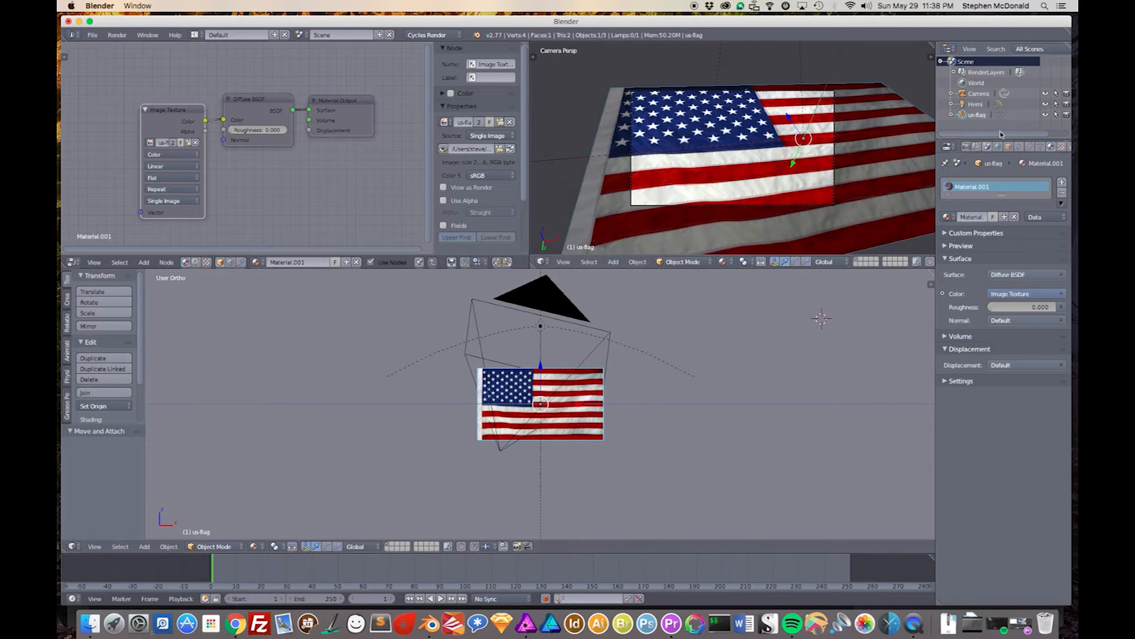
# Step: Render a Cycles test image of the textured flag plane and return to the 3D view
pyautogui.click(965, 148)
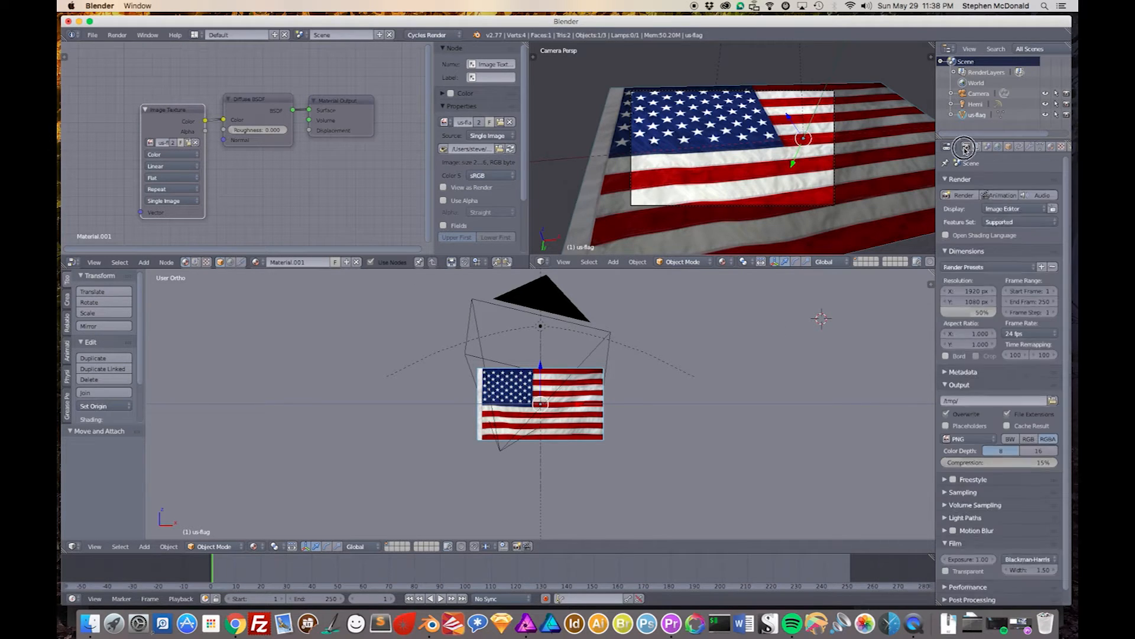
pyautogui.click(962, 196)
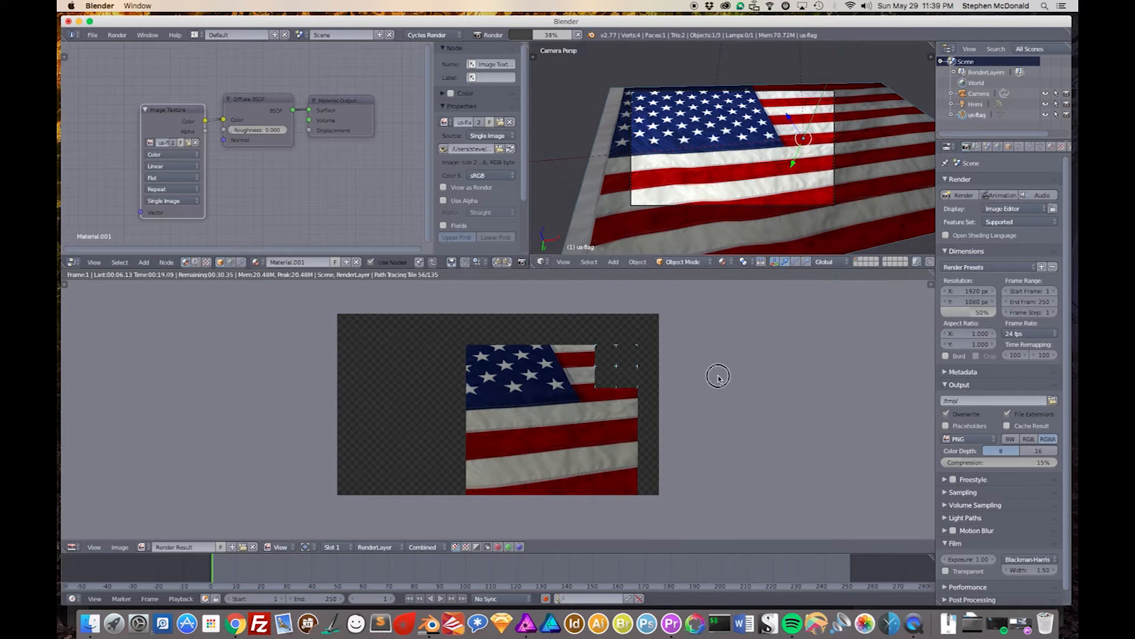
pyautogui.press('Escape')
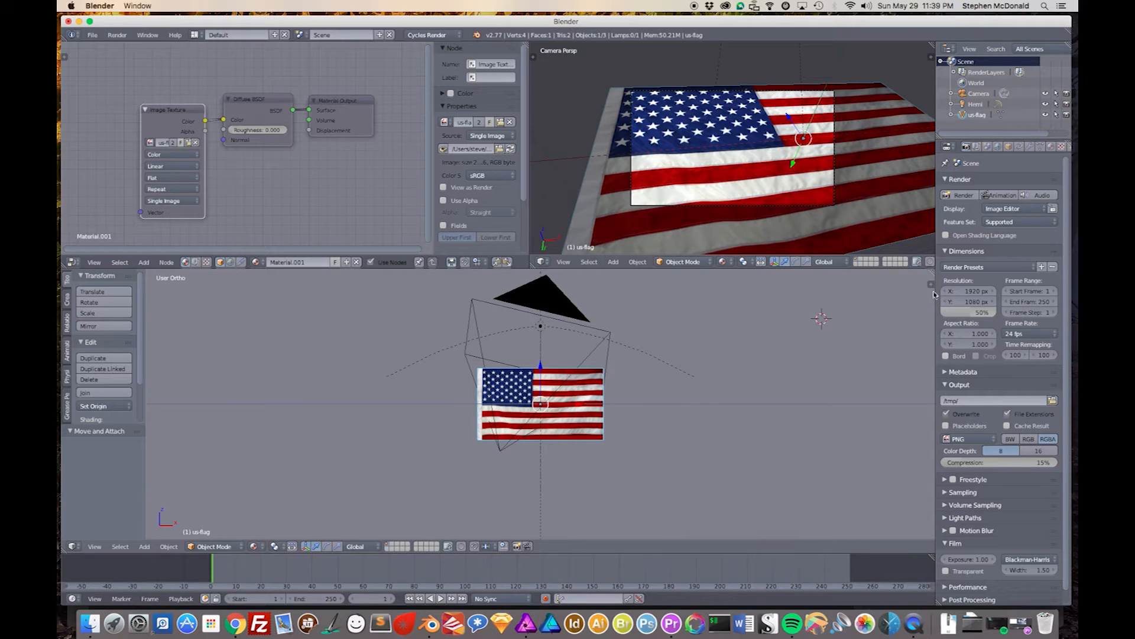
# Step: Widen the render settings area, and view the Memorial Day 2016 artwork in Affinity Photo before returning to Blender
pyautogui.moveTo(935, 237); pyautogui.dragTo(794, 273)
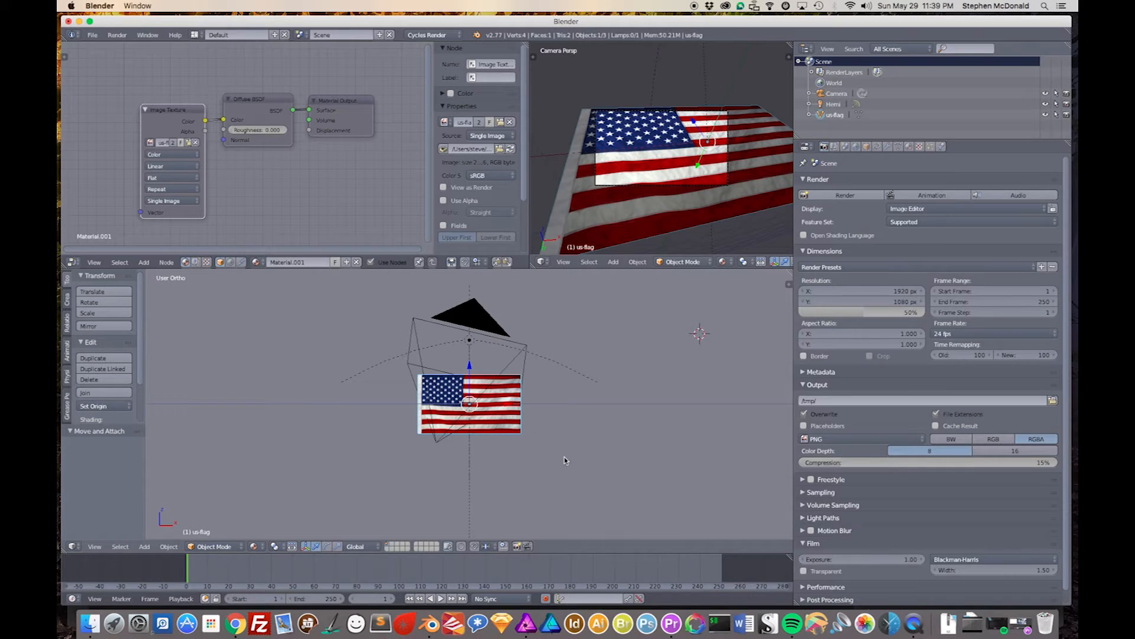
pyautogui.click(523, 625)
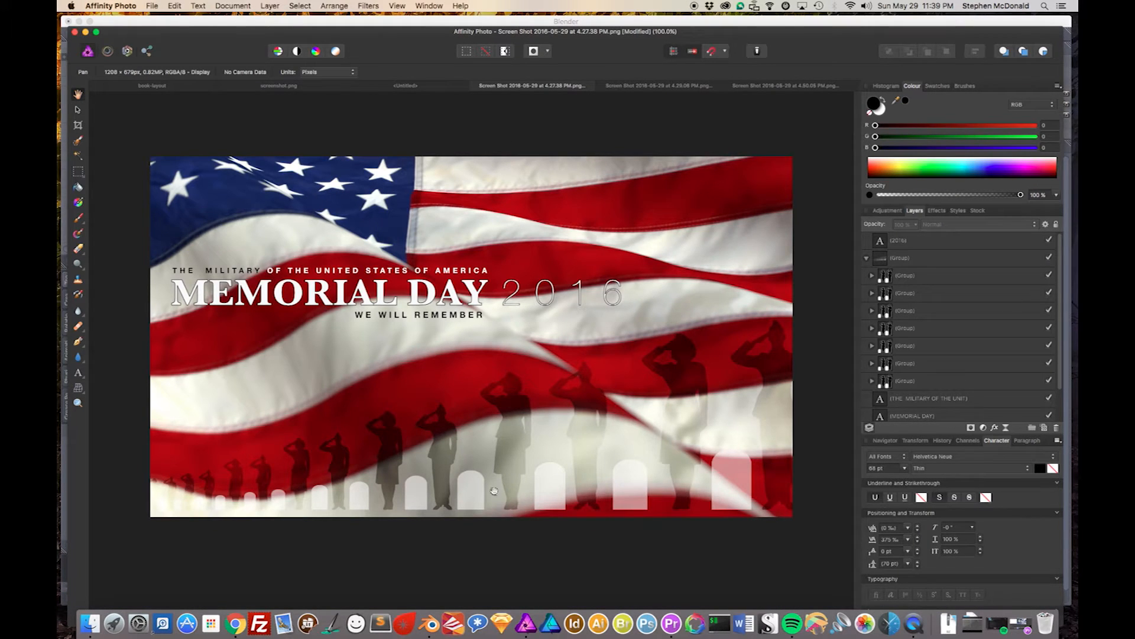
pyautogui.click(430, 624)
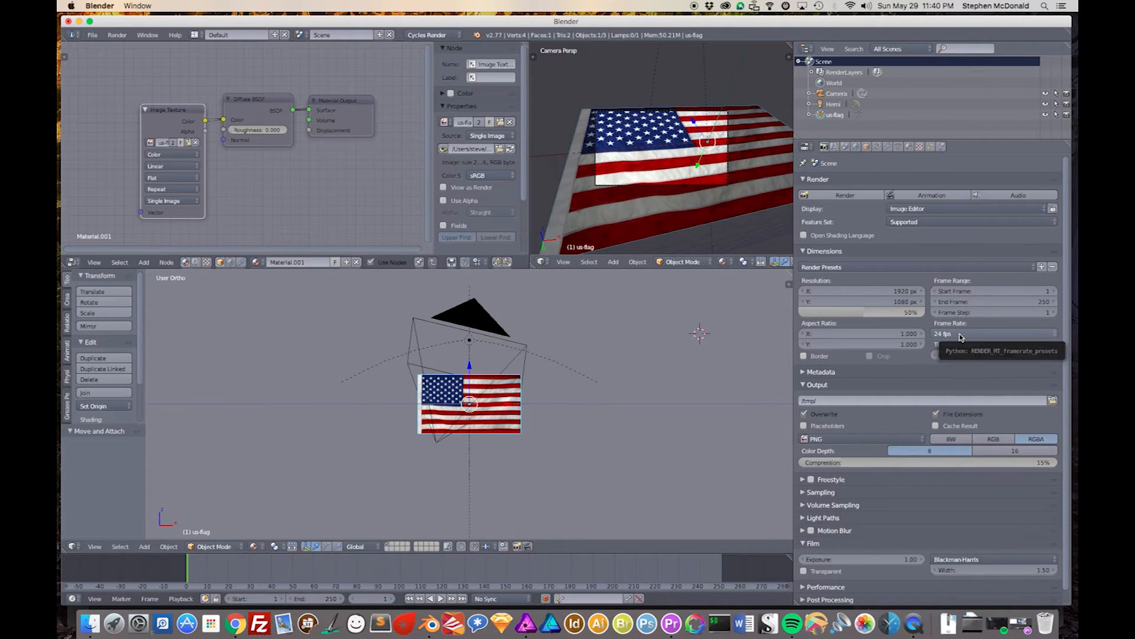
# Step: Set the scene's frame rate to 30 fps
pyautogui.click(996, 335)
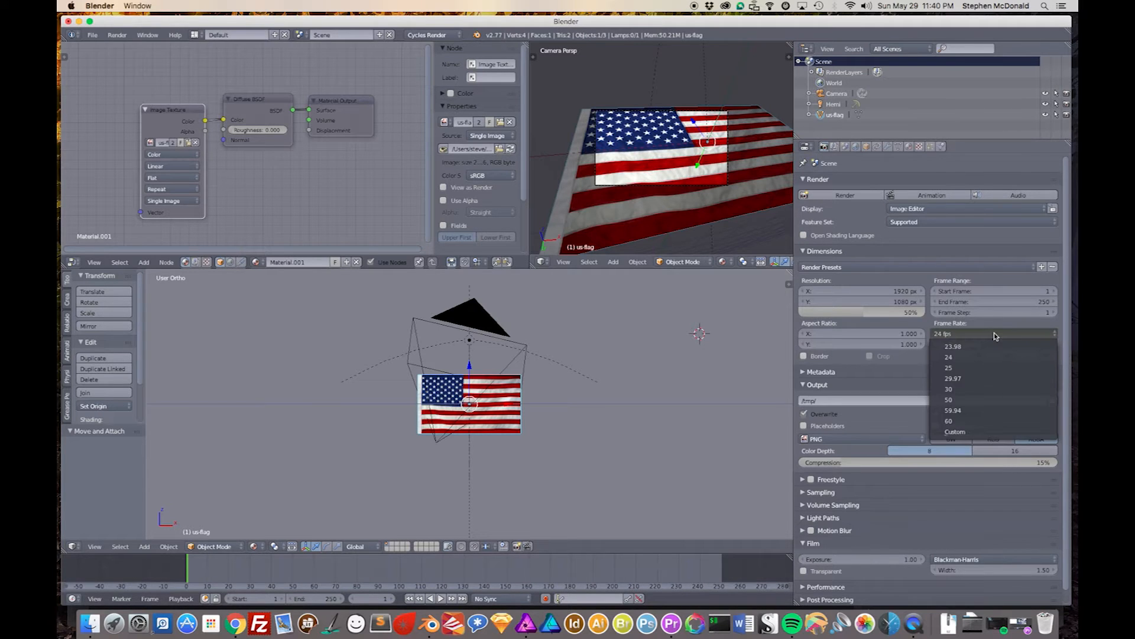
pyautogui.click(950, 390)
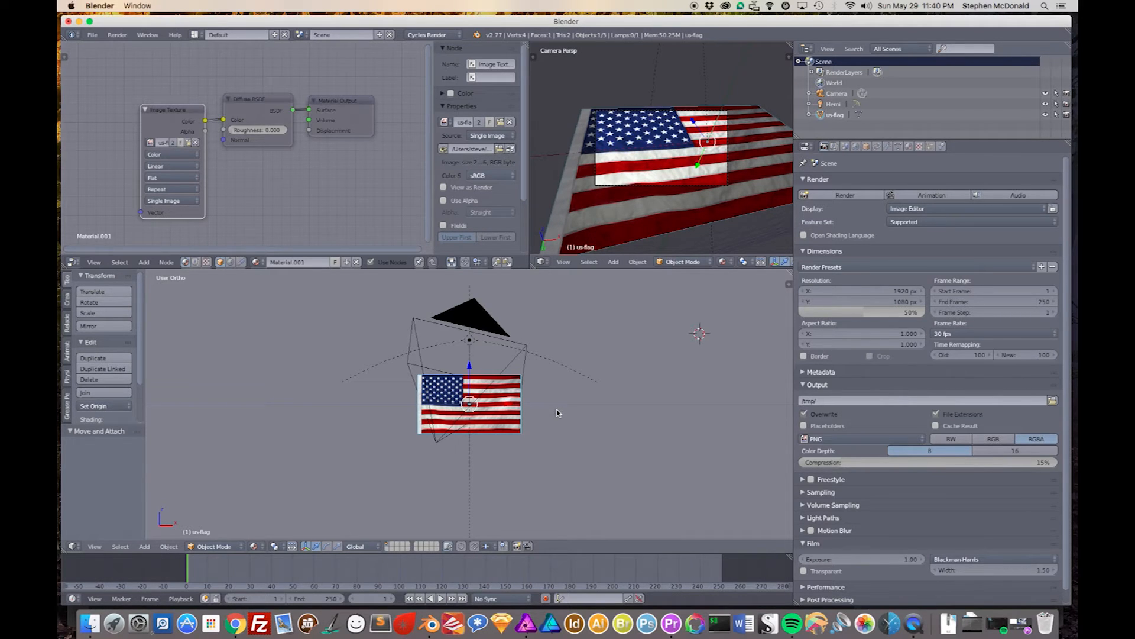
pyautogui.click(498, 432)
pyautogui.click(217, 546)
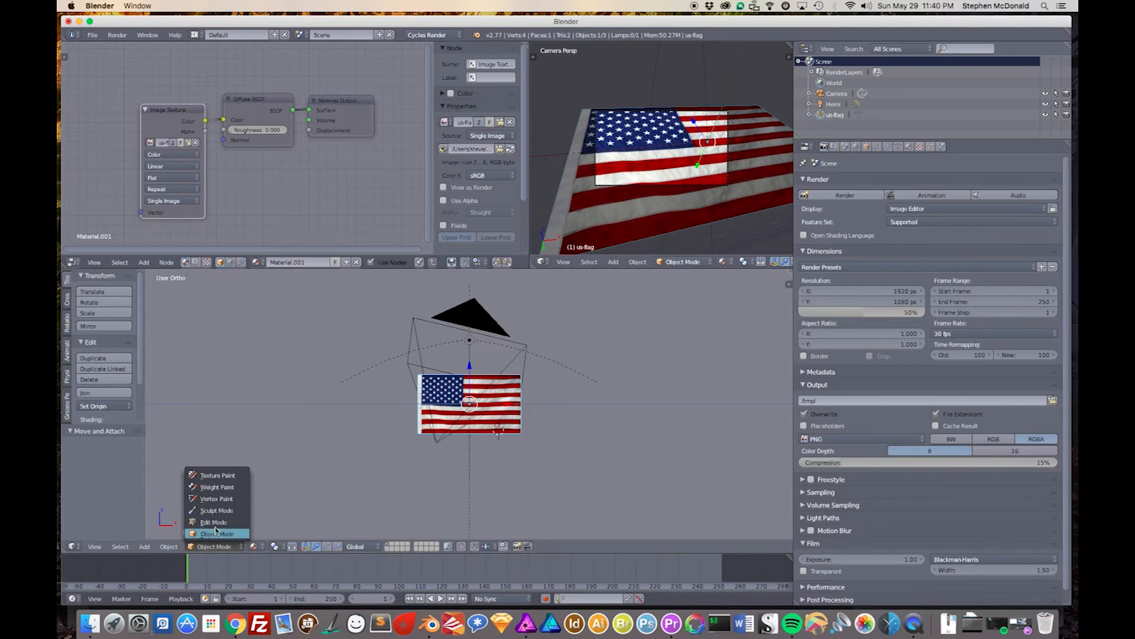
pyautogui.click(214, 522)
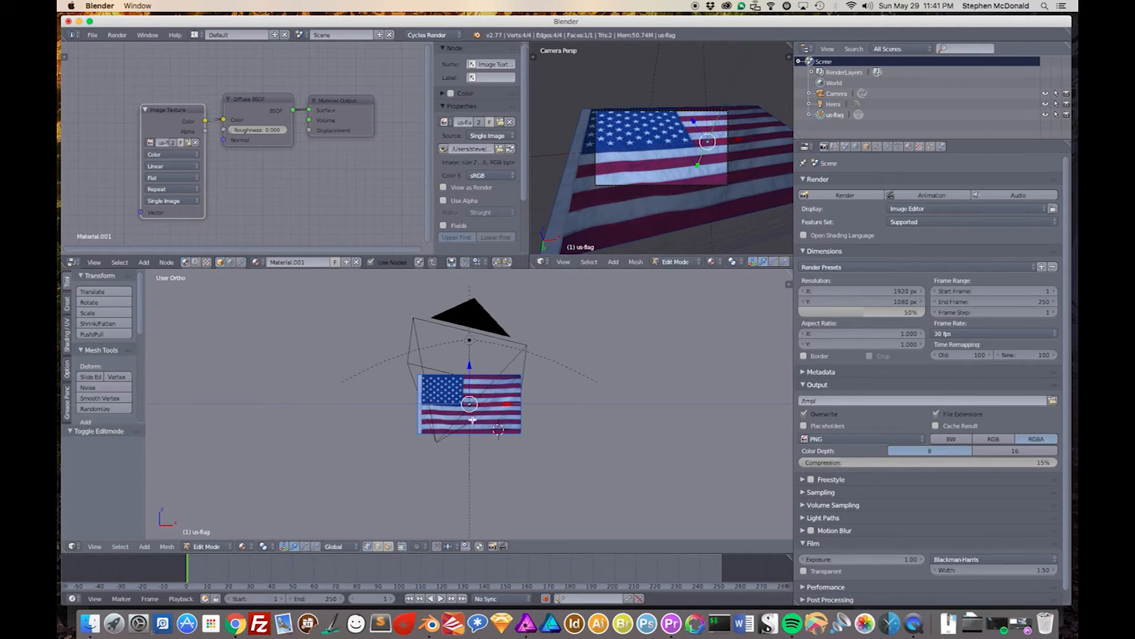
pyautogui.press('Tab')
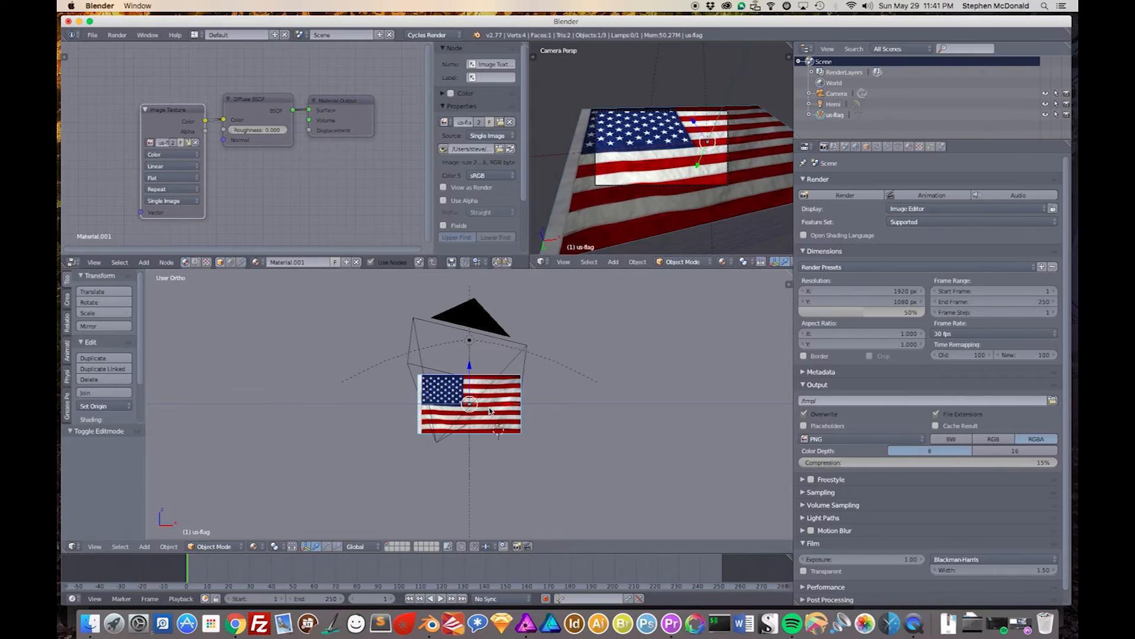
pyautogui.click(515, 421)
# Step: Switch the flag plane to Edit Mode and subdivide its mesh
pyautogui.press('Tab')
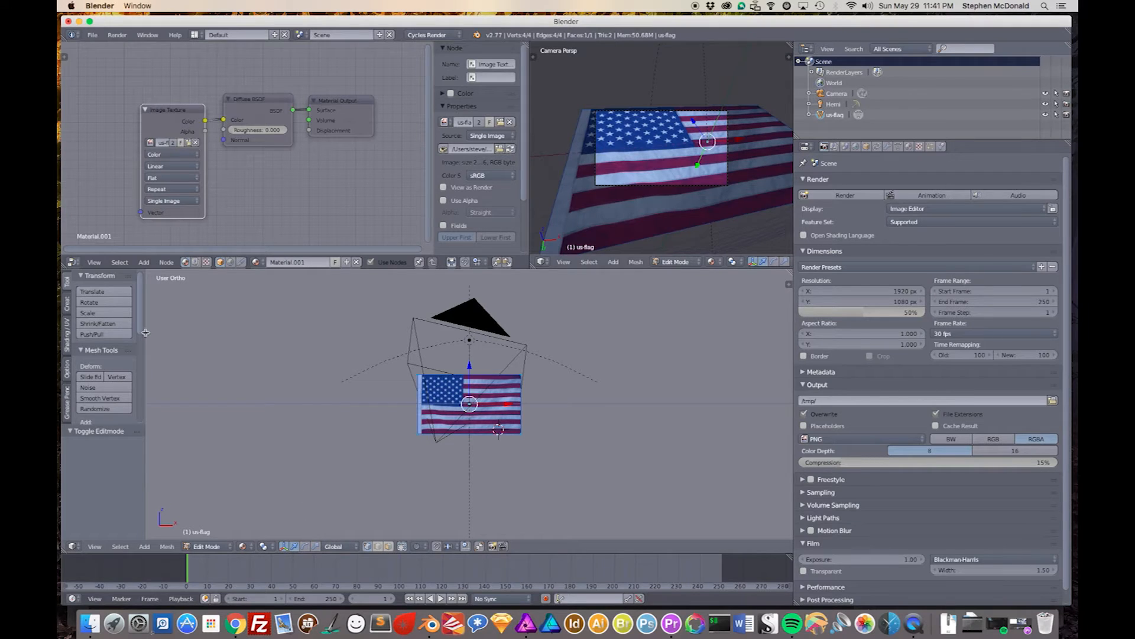
pyautogui.scroll(-3, 110, 341)
pyautogui.scroll(-2, 111, 341)
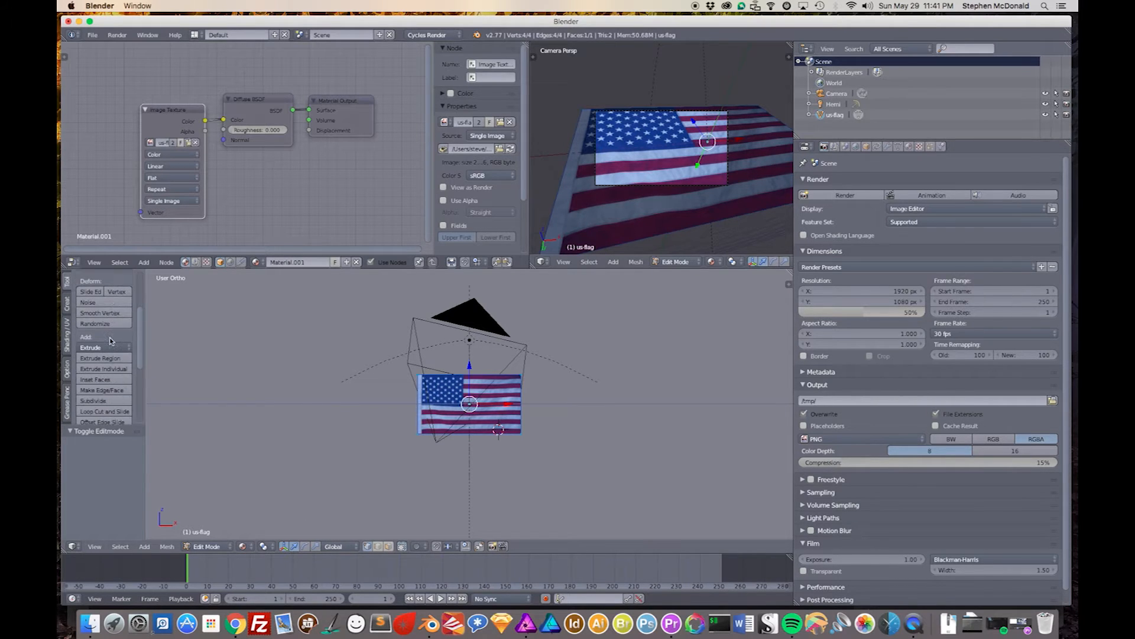
pyautogui.scroll(-1, 111, 341)
pyautogui.scroll(-1, 110, 339)
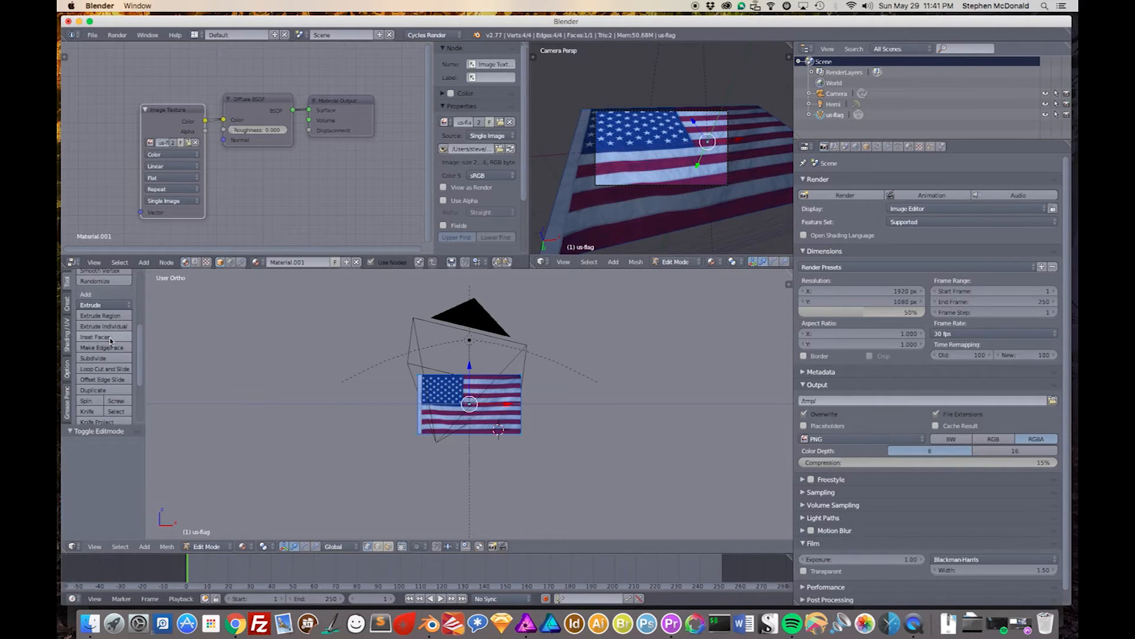
pyautogui.click(106, 358)
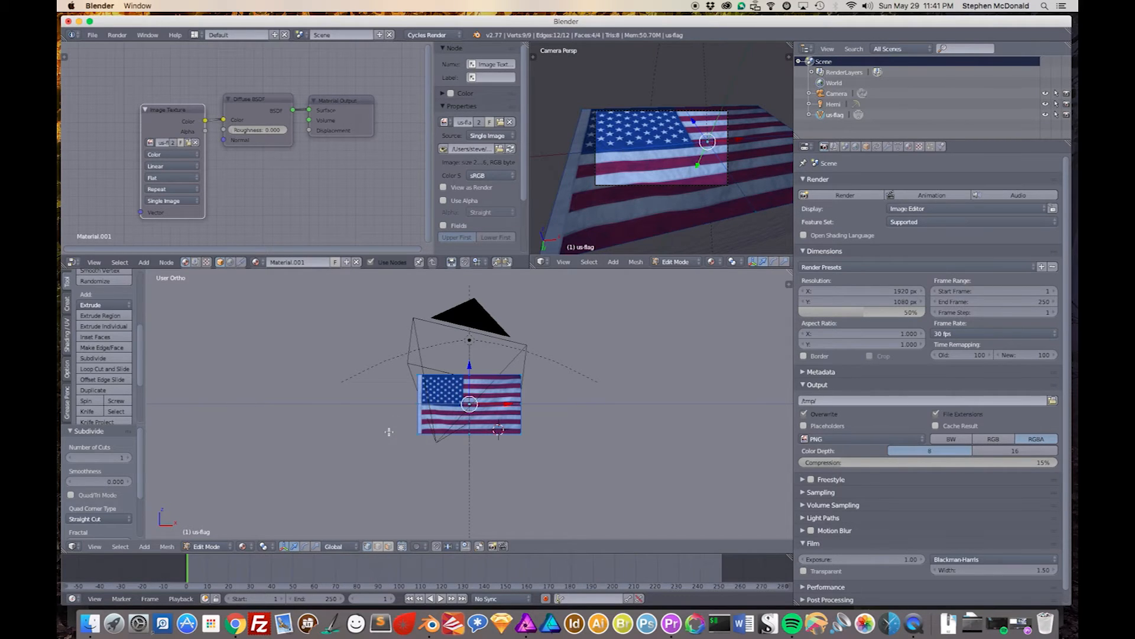
# Step: Set the subdivision's number of cuts to 10
pyautogui.click(129, 460)
pyautogui.click(129, 460)
pyautogui.click(129, 461)
pyautogui.click(129, 460)
pyautogui.click(129, 460)
pyautogui.click(129, 460)
pyautogui.click(129, 460)
pyautogui.click(129, 460)
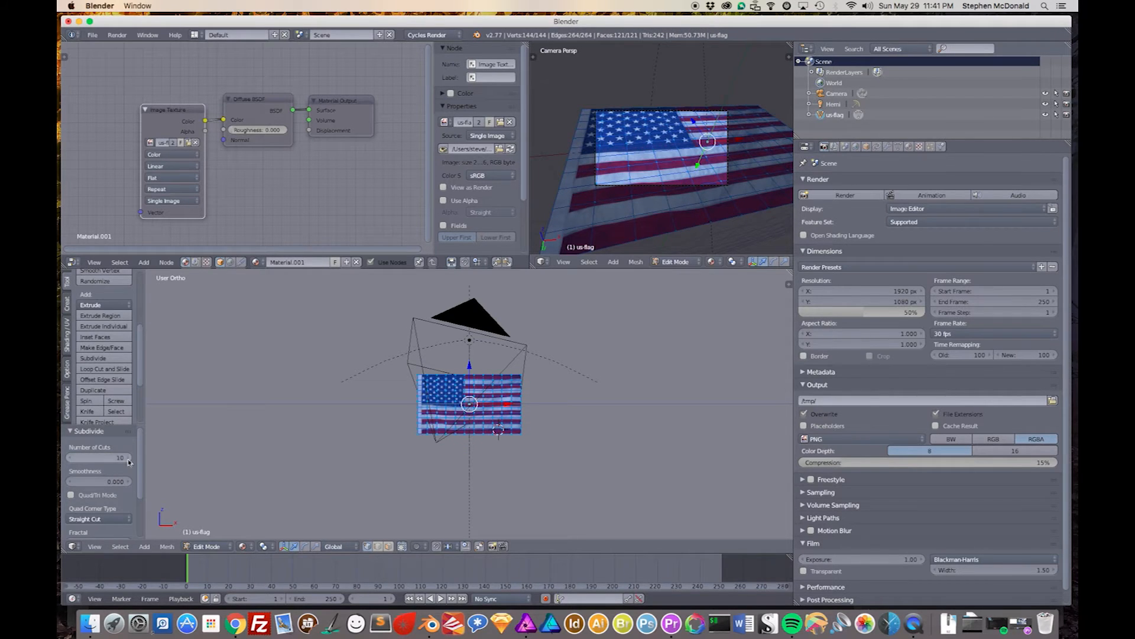
# Step: Subdivide the flag mesh two more times over, the last one with 2 cuts, and return to Object Mode
pyautogui.click(268, 427)
pyautogui.click(461, 314)
pyautogui.click(94, 359)
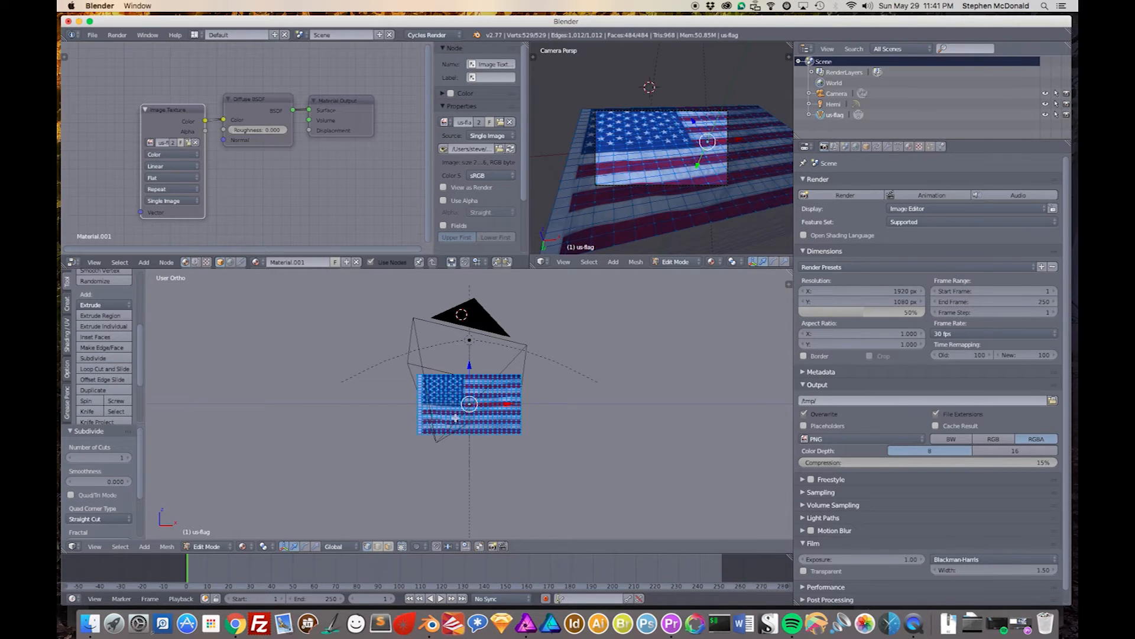
pyautogui.click(128, 459)
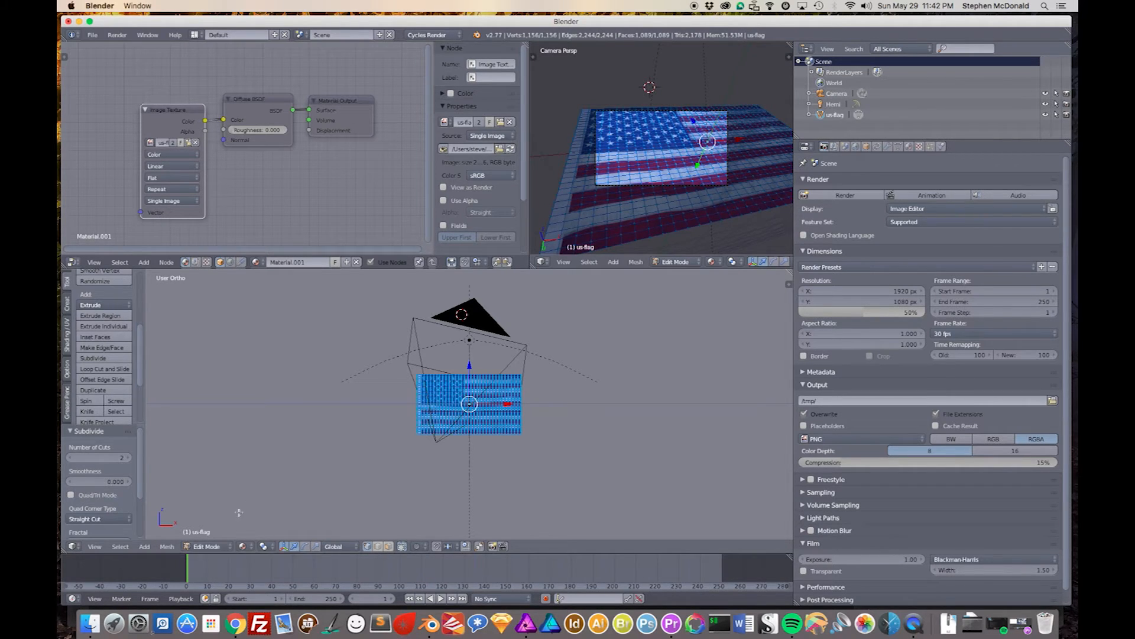
pyautogui.press('Tab')
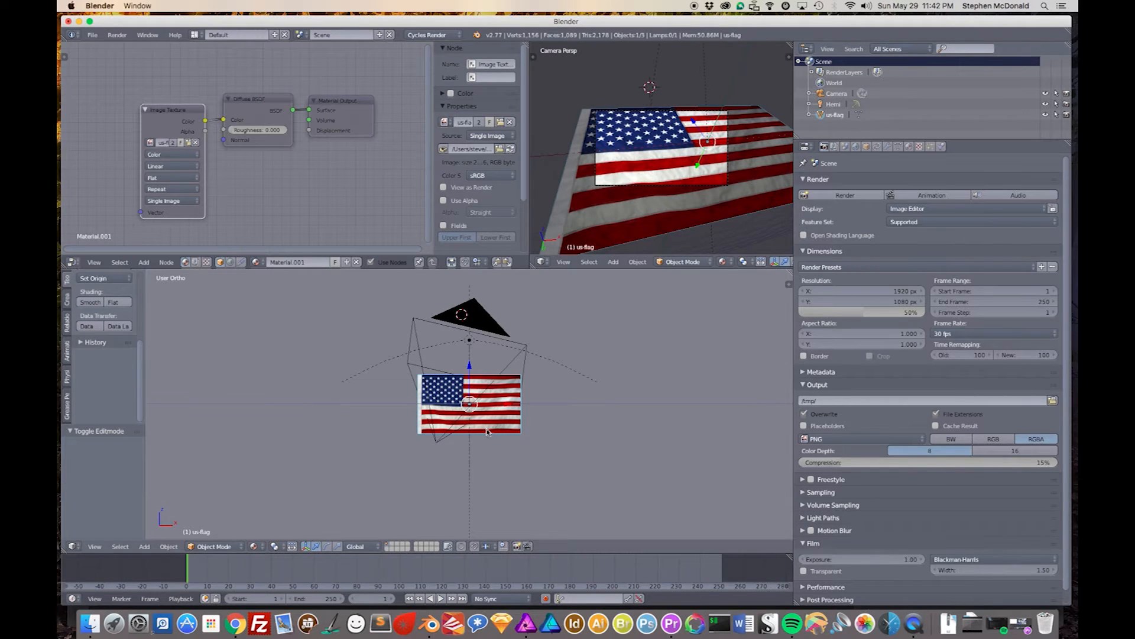
# Step: Enable Cloth physics on the flag plane and play back the simulation
pyautogui.click(942, 148)
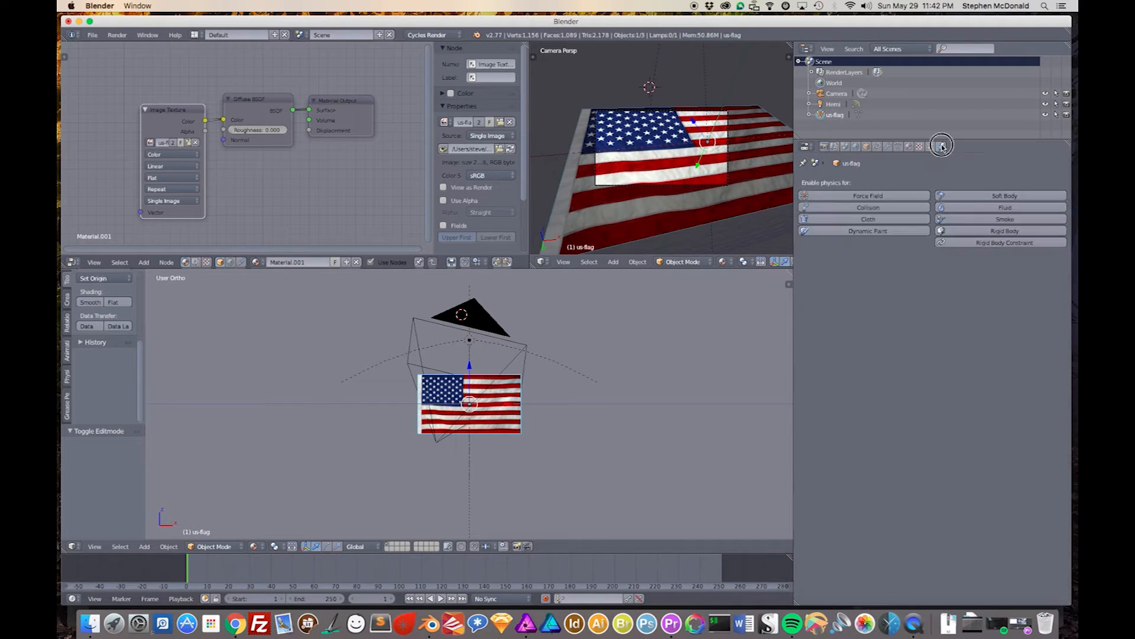
pyautogui.click(844, 220)
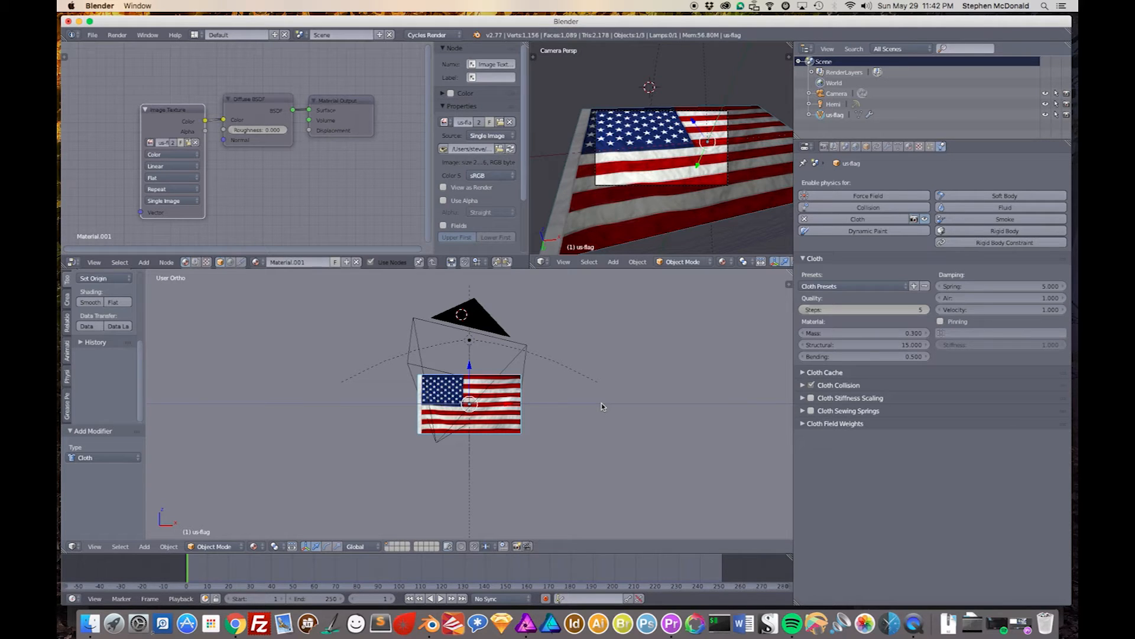
pyautogui.hotkey('alt', 'a')
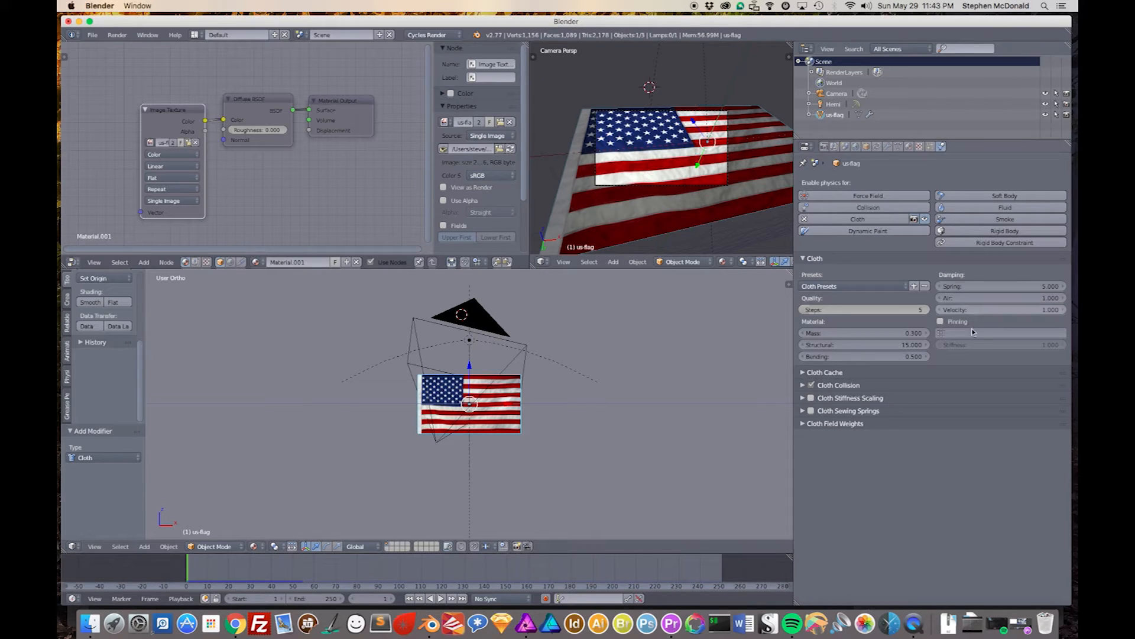
pyautogui.click(950, 333)
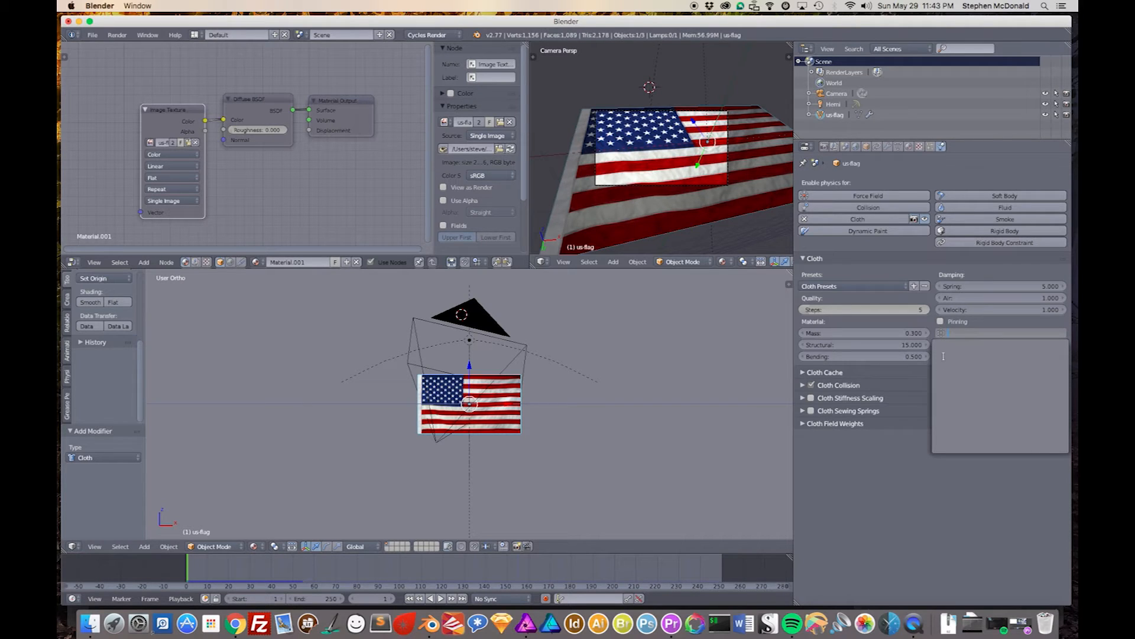
pyautogui.click(546, 427)
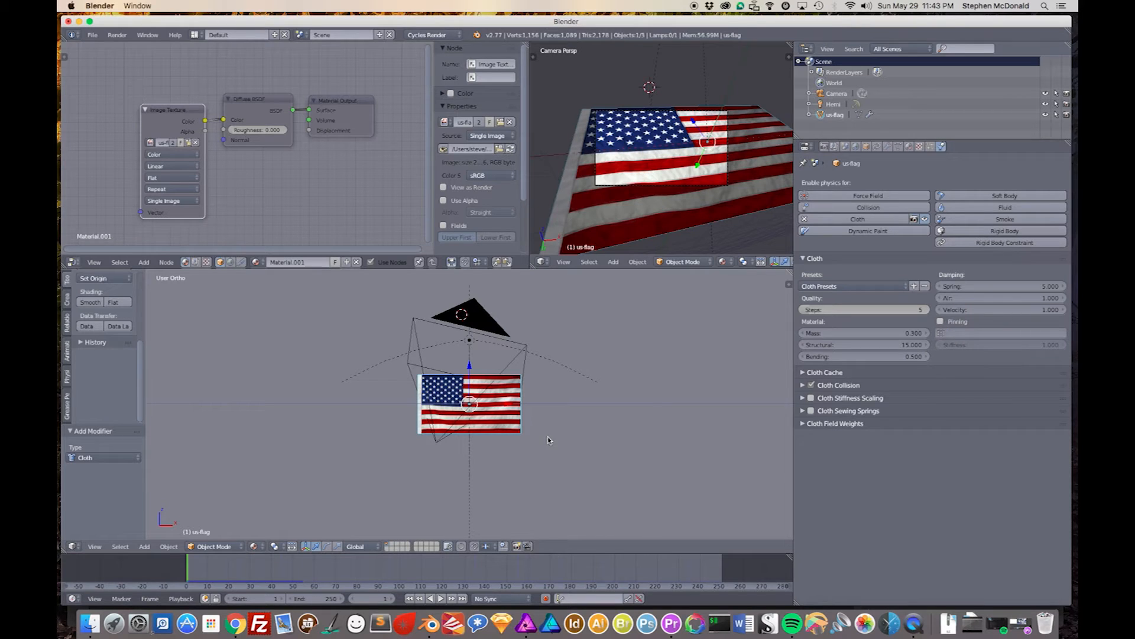
# Step: Enter Edit Mode on the flag plane, using edge selection, and deselect the whole mesh
pyautogui.click(505, 426)
pyautogui.press('Tab')
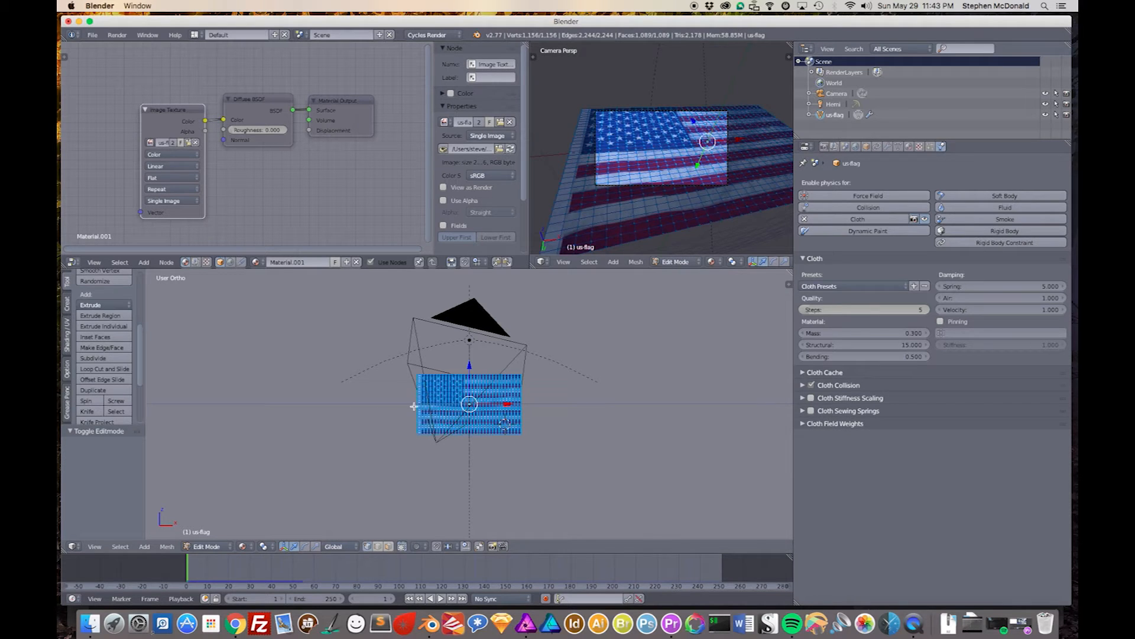
pyautogui.scroll(7, 411, 399)
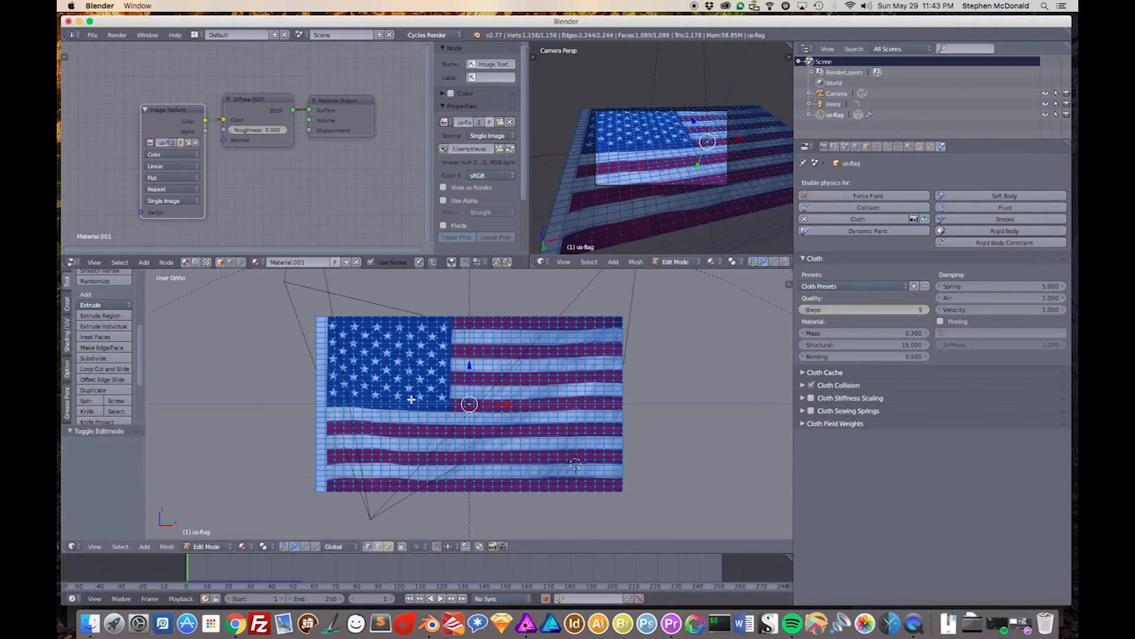
pyautogui.keyDown('shift'); pyautogui.scroll(-2, 267, 342); pyautogui.keyUp('shift')
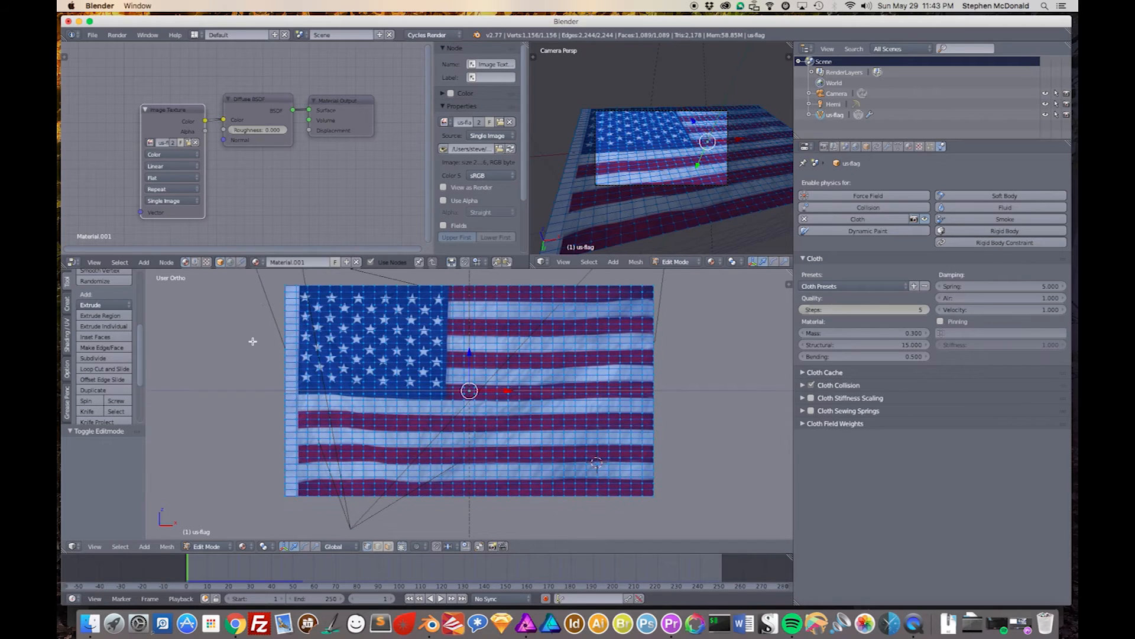
pyautogui.keyDown('ctrl'); pyautogui.hscroll(-2, 266, 342); pyautogui.keyUp('ctrl')
pyautogui.keyDown('shift'); pyautogui.moveTo(267, 343); pyautogui.dragTo(335, 363, button='middle'); pyautogui.keyUp('shift')
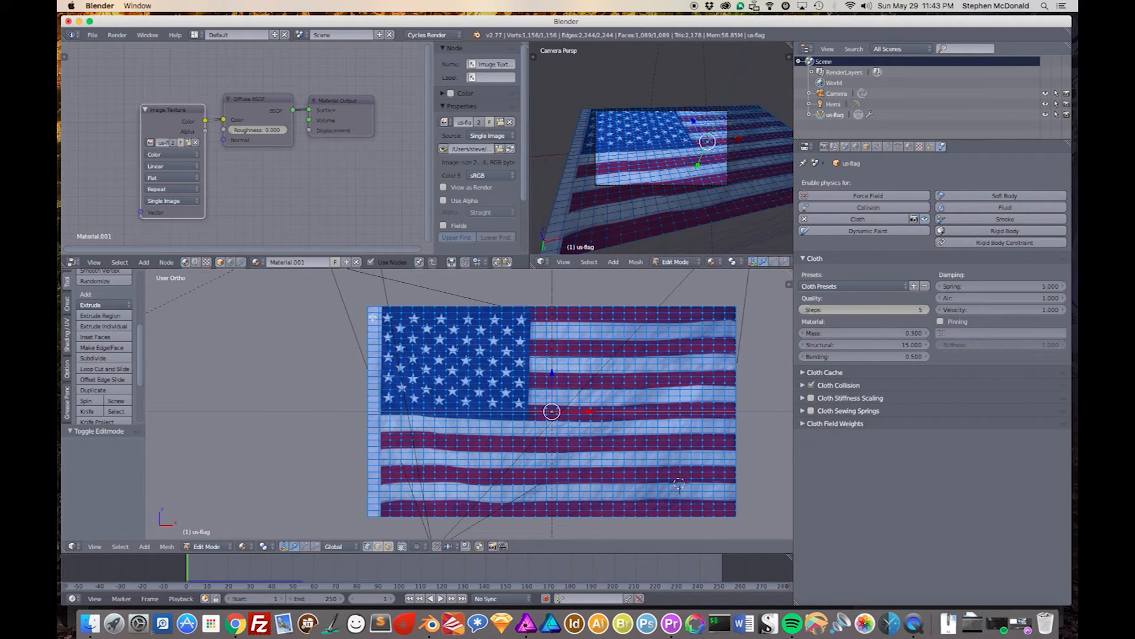
pyautogui.click(379, 549)
pyautogui.press('a')
pyautogui.press('a')
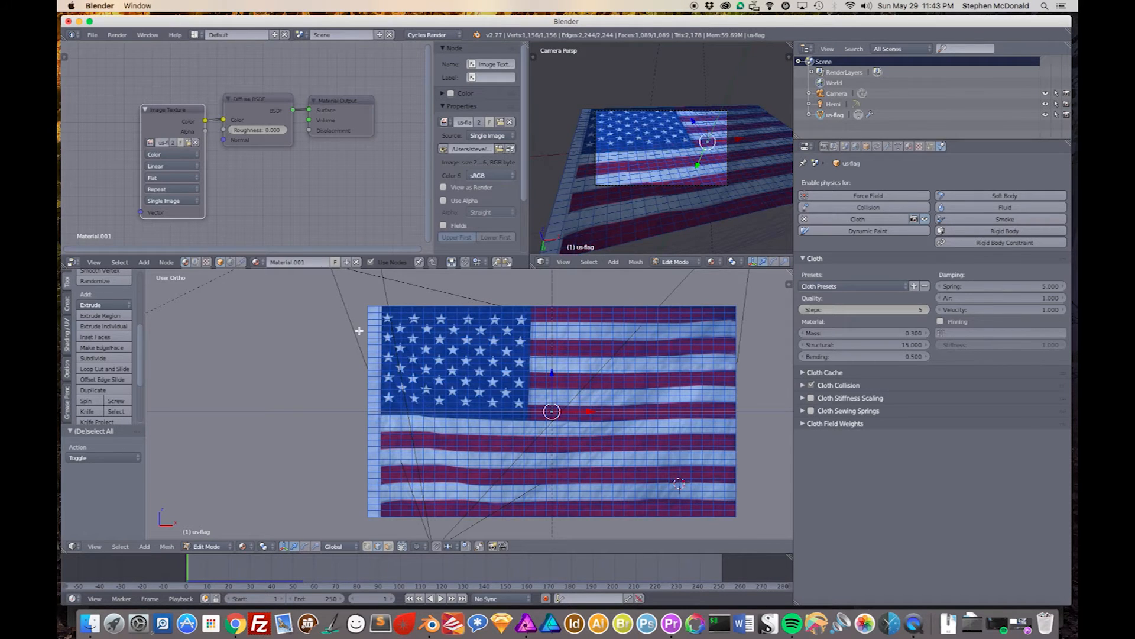
pyautogui.press('a')
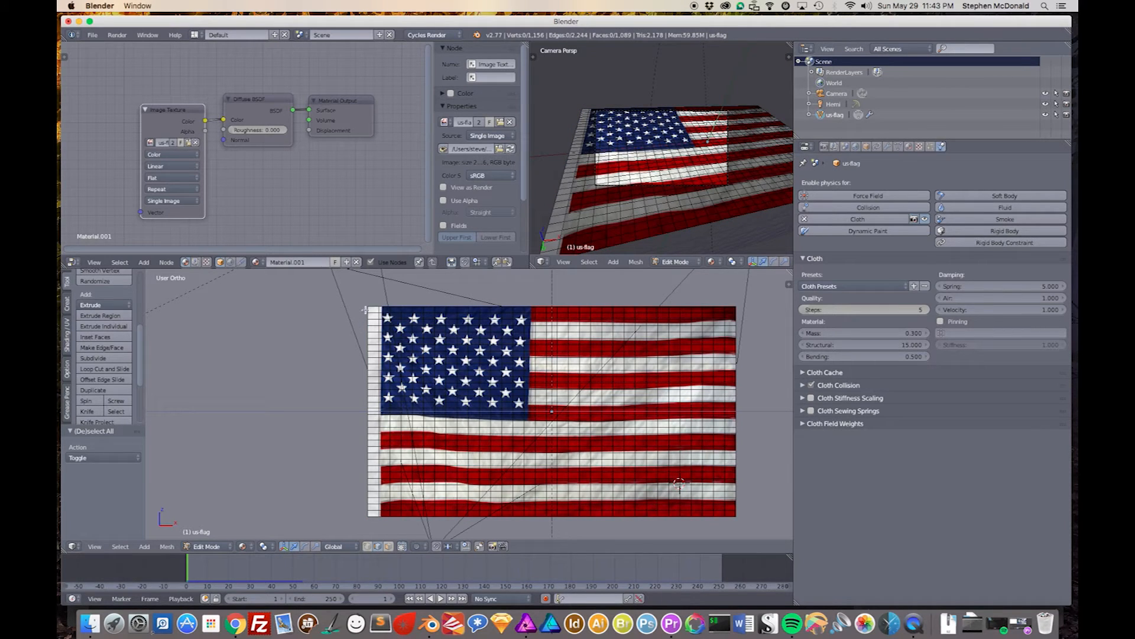
# Step: Select two edges at the upper corner and two at the lower corner of the flag's white left border
pyautogui.rightClick(367, 309)
pyautogui.keyDown('shift'); pyautogui.rightClick(368, 312); pyautogui.keyUp('shift')
pyautogui.keyDown('shift'); pyautogui.rightClick(367, 507); pyautogui.keyUp('shift')
pyautogui.keyDown('shift'); pyautogui.rightClick(368, 510); pyautogui.keyUp('shift')
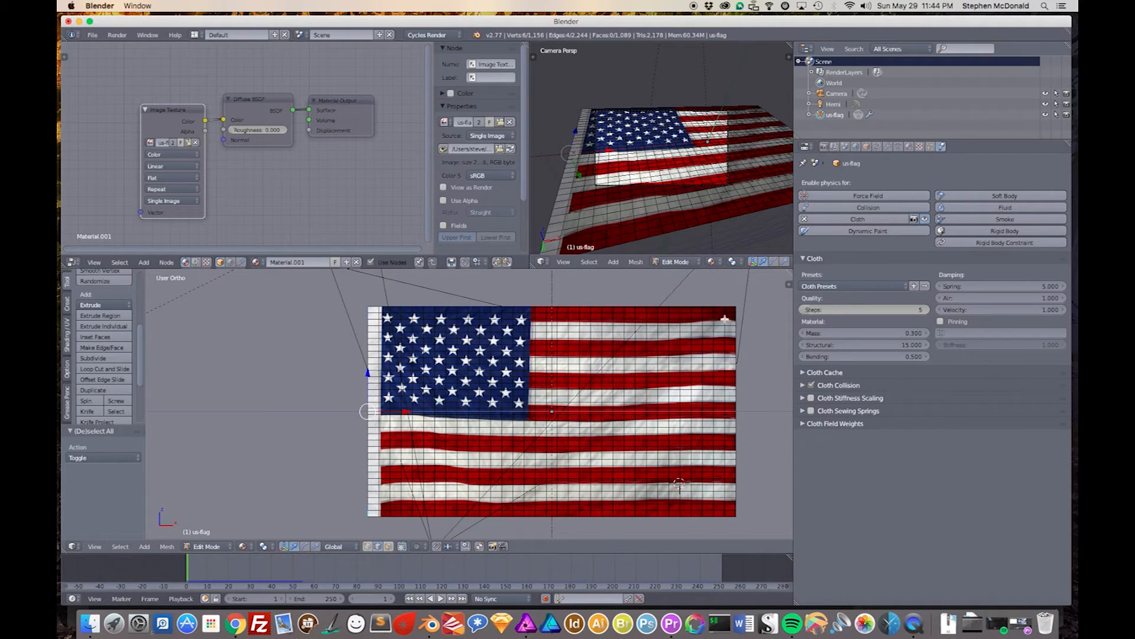
# Step: Add a vertex group to the flag mesh and name it "pin verts for the flag"
pyautogui.click(900, 148)
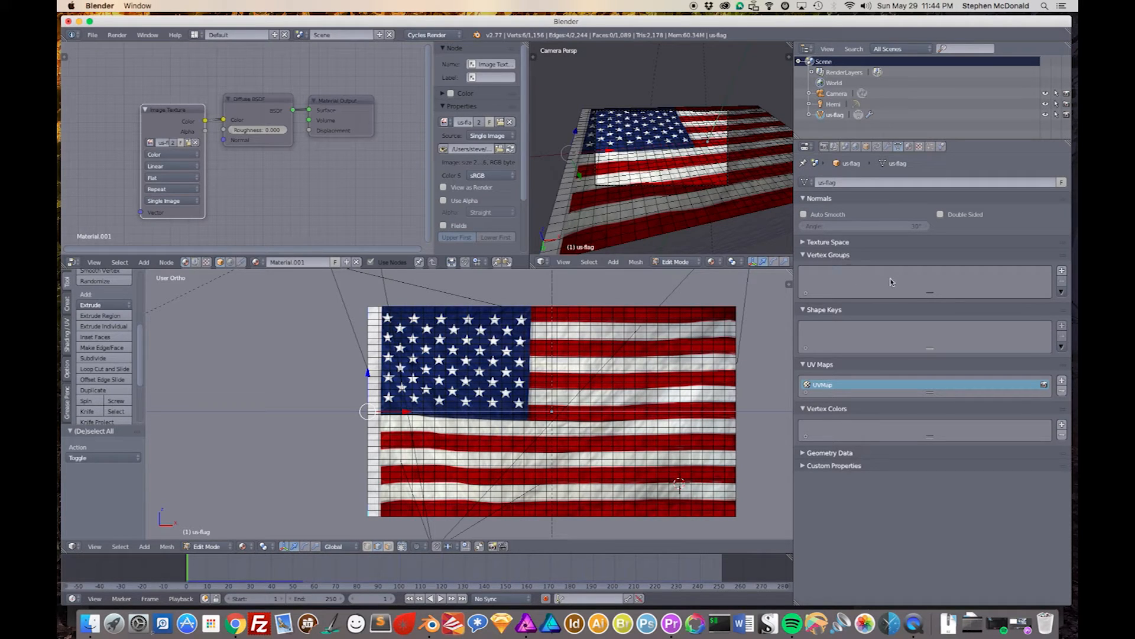
pyautogui.click(1062, 271)
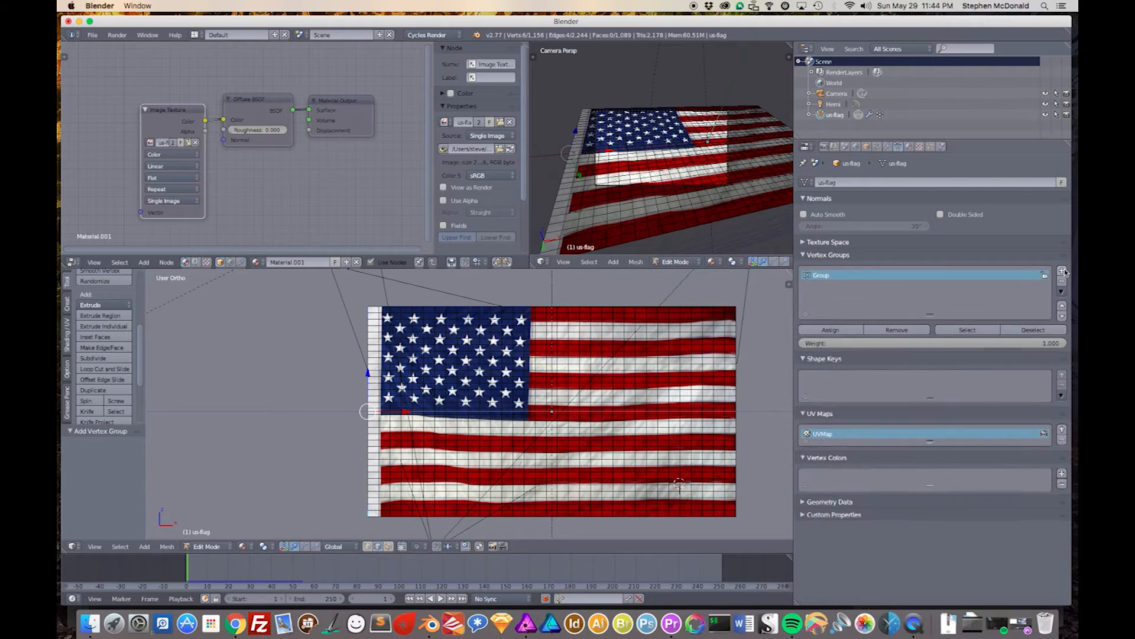
pyautogui.doubleClick(826, 276)
pyautogui.write('pin')
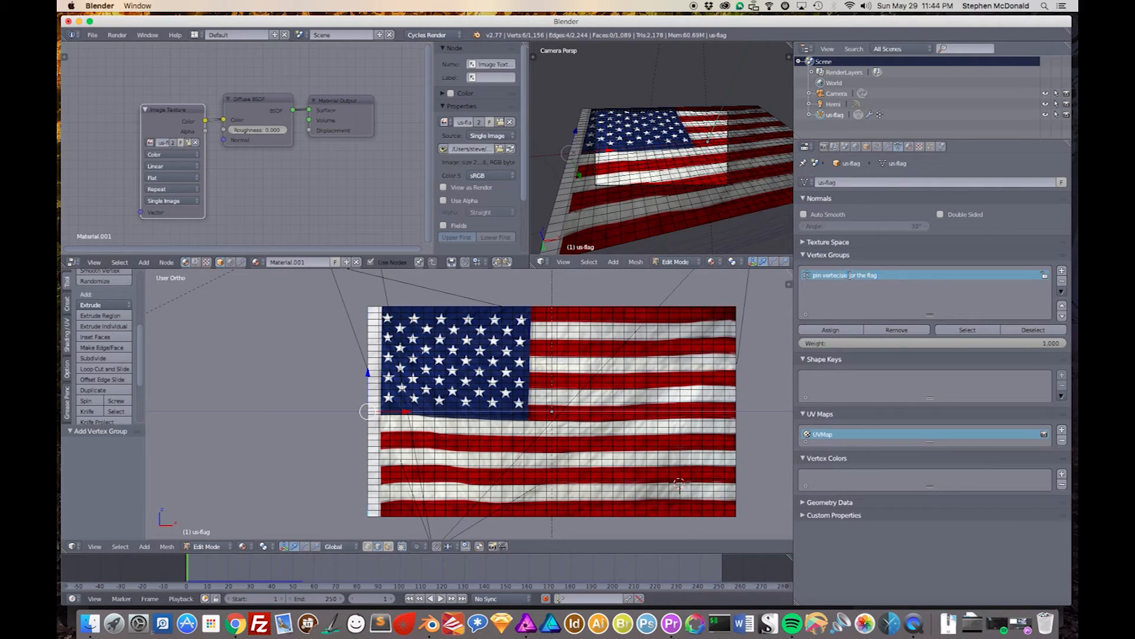
pyautogui.press('BackSpace')
pyautogui.press('BackSpace')
pyautogui.press('BackSpace')
pyautogui.press('BackSpace')
pyautogui.press('BackSpace')
pyautogui.press('BackSpace')
pyautogui.write('s')
# Step: Assign the selected corner edges to the pin vertex group and test the group by deselecting and reselecting it
pyautogui.click(825, 331)
pyautogui.click(826, 331)
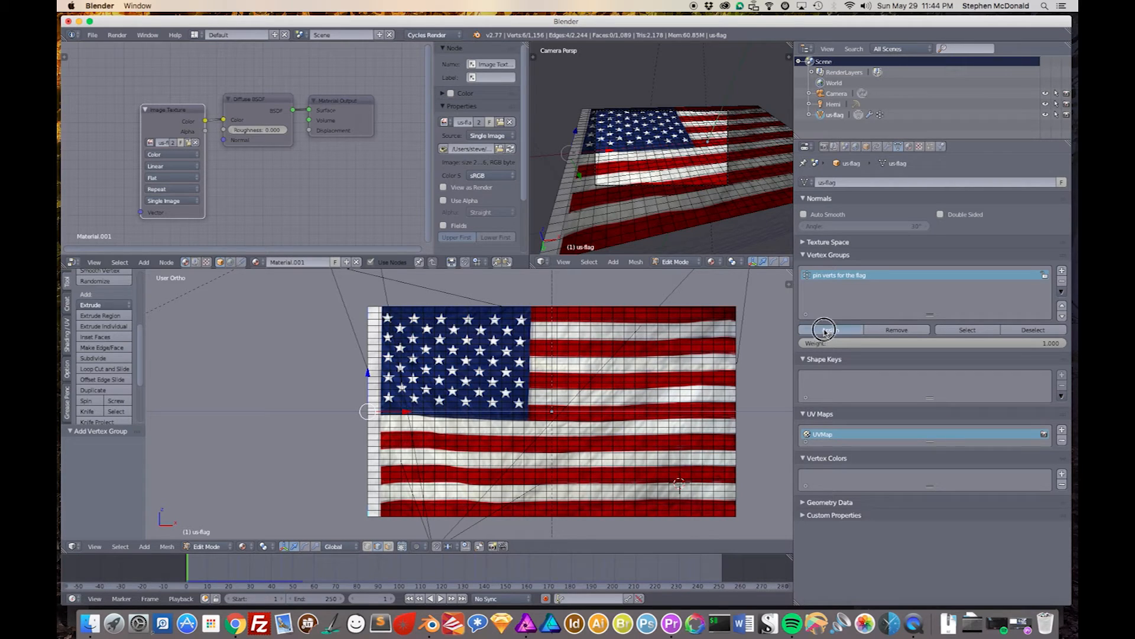
pyautogui.click(1036, 329)
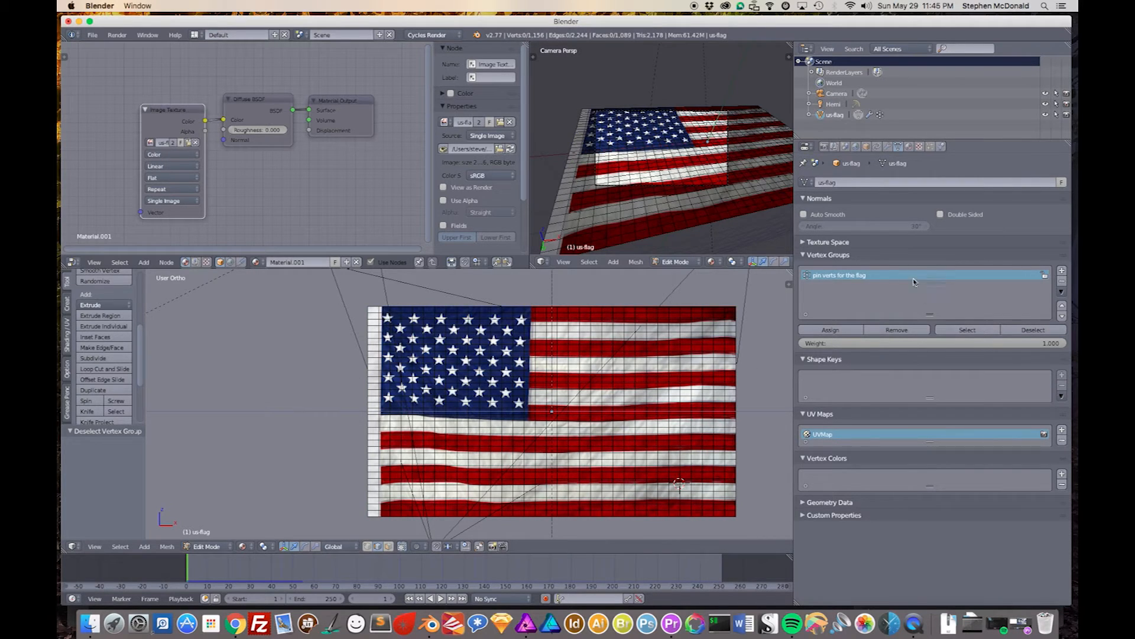
pyautogui.click(983, 329)
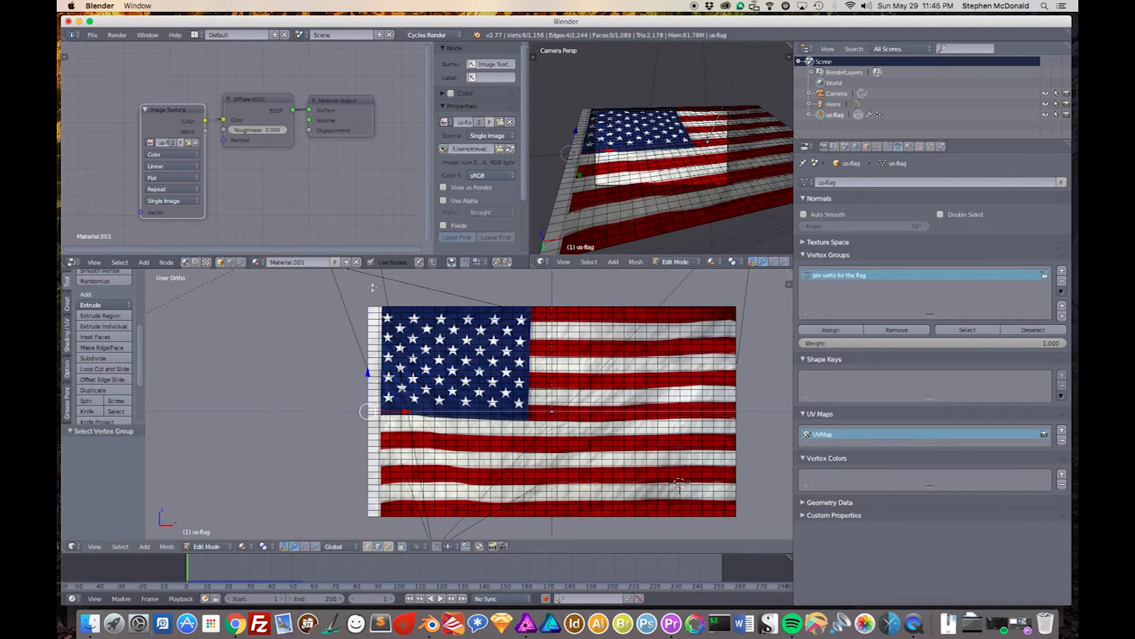
# Step: Examine the selected pin vertices at the flag's upper and lower left corners up close, and return to Object Mode
pyautogui.scroll(4, 372, 288)
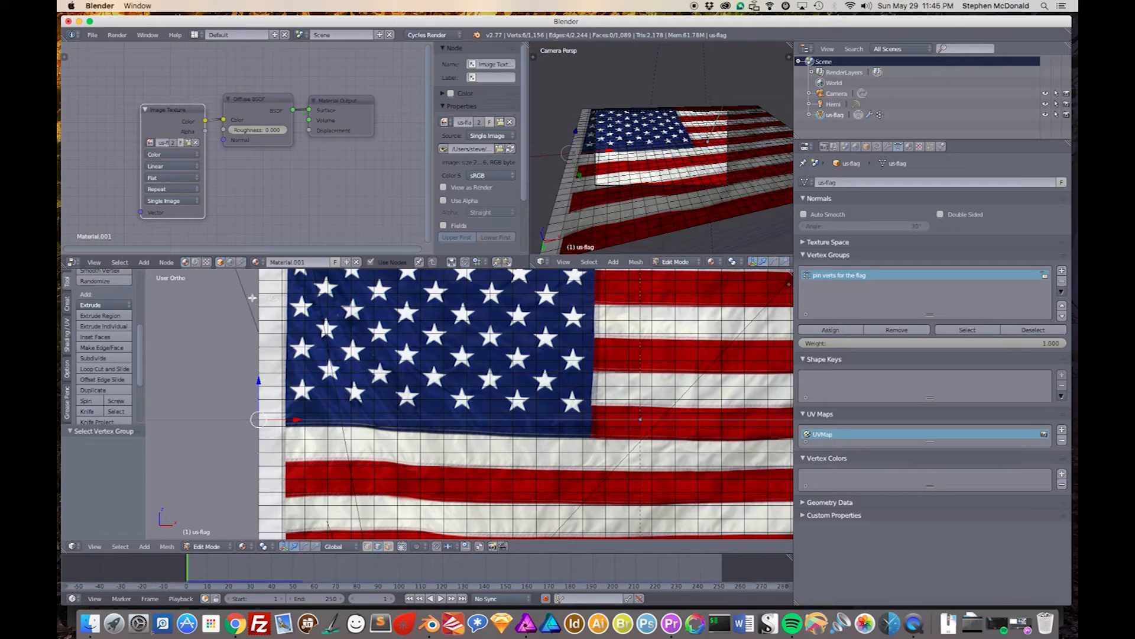
pyautogui.keyDown('shift'); pyautogui.moveTo(253, 298); pyautogui.dragTo(254, 402, button='middle'); pyautogui.keyUp('shift')
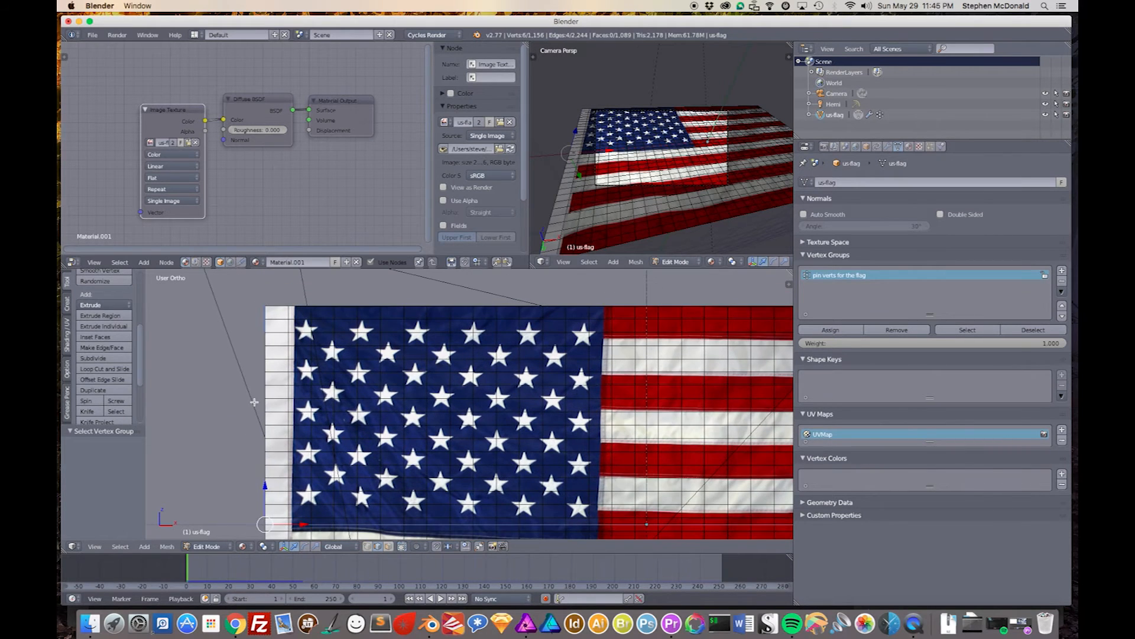
pyautogui.keyDown('shift'); pyautogui.moveTo(235, 460); pyautogui.dragTo(285, 325, button='middle'); pyautogui.keyUp('shift')
pyautogui.keyDown('shift'); pyautogui.moveTo(278, 451); pyautogui.dragTo(303, 279, button='middle'); pyautogui.keyUp('shift')
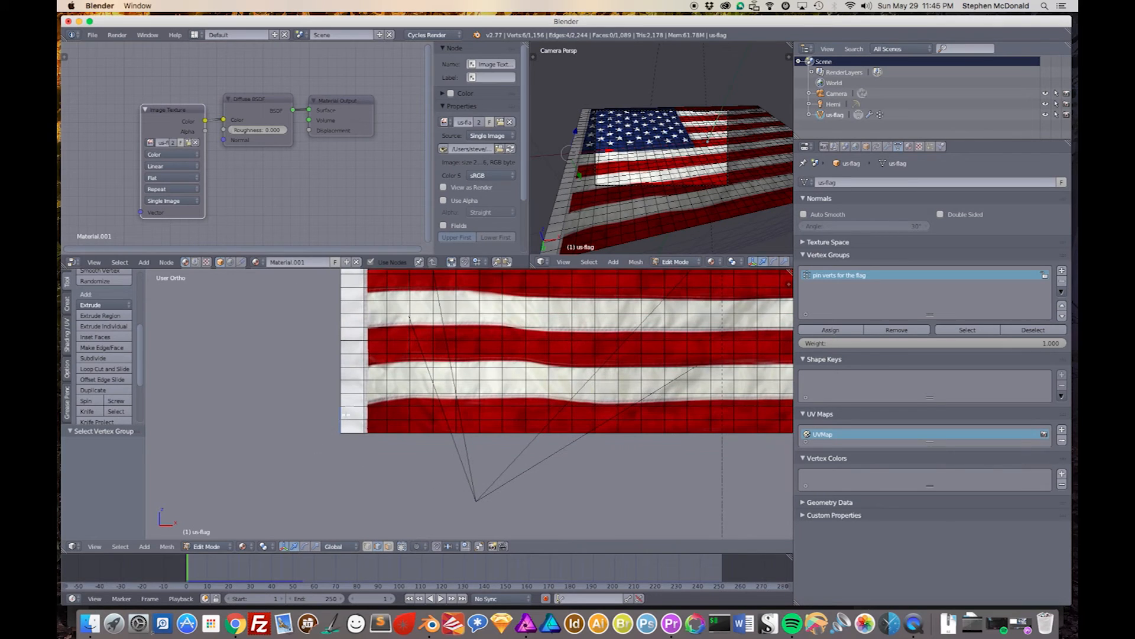
pyautogui.keyDown('shift'); pyautogui.moveTo(315, 349); pyautogui.dragTo(270, 421, button='middle'); pyautogui.keyUp('shift')
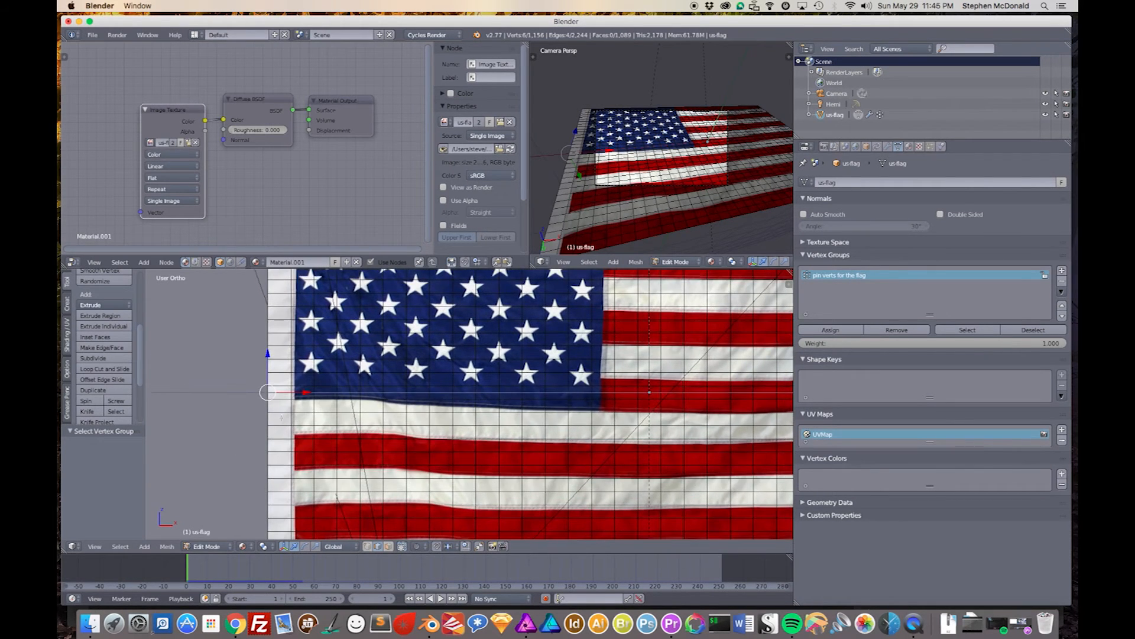
pyautogui.scroll(-4, 271, 421)
pyautogui.keyDown('shift'); pyautogui.scroll(-1, 324, 411); pyautogui.keyUp('shift')
pyautogui.keyDown('shift'); pyautogui.moveTo(317, 418); pyautogui.dragTo(274, 433, button='middle'); pyautogui.keyUp('shift')
pyautogui.scroll(-1, 278, 437)
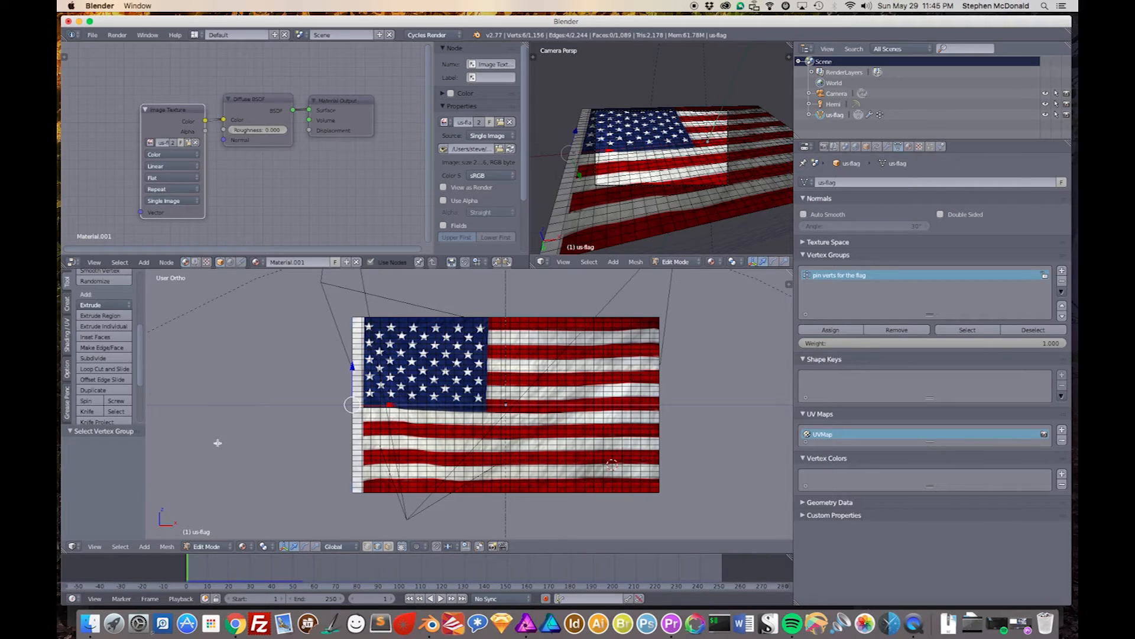
pyautogui.press('Tab')
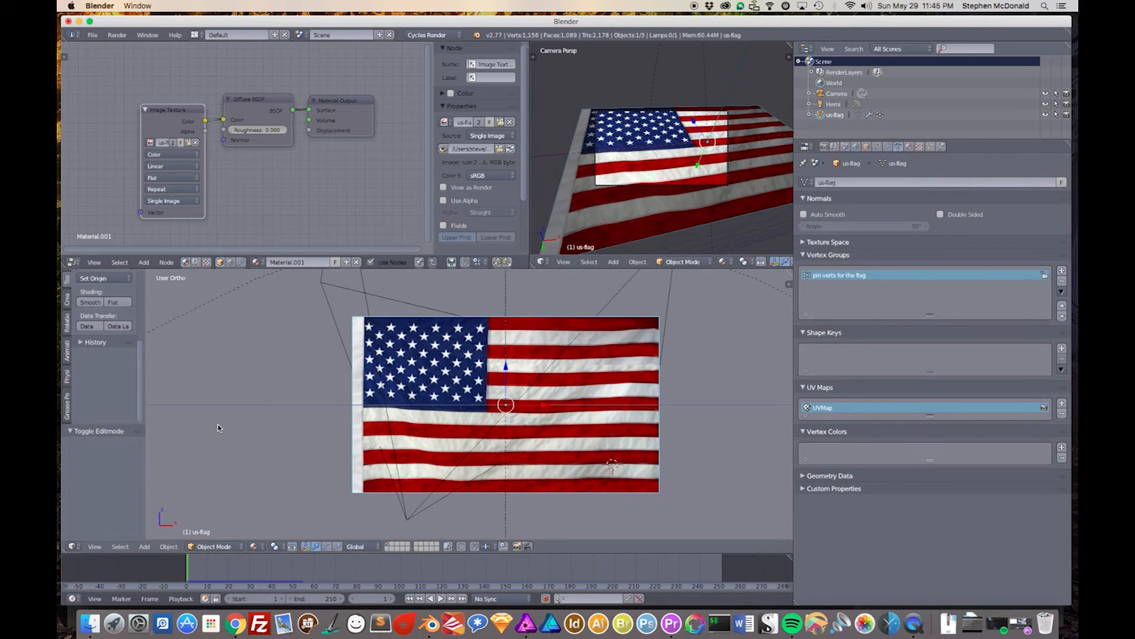
# Step: Enable pinning in the flag's cloth physics and assign the vertex group "pin verts for the flag" to it
pyautogui.click(941, 146)
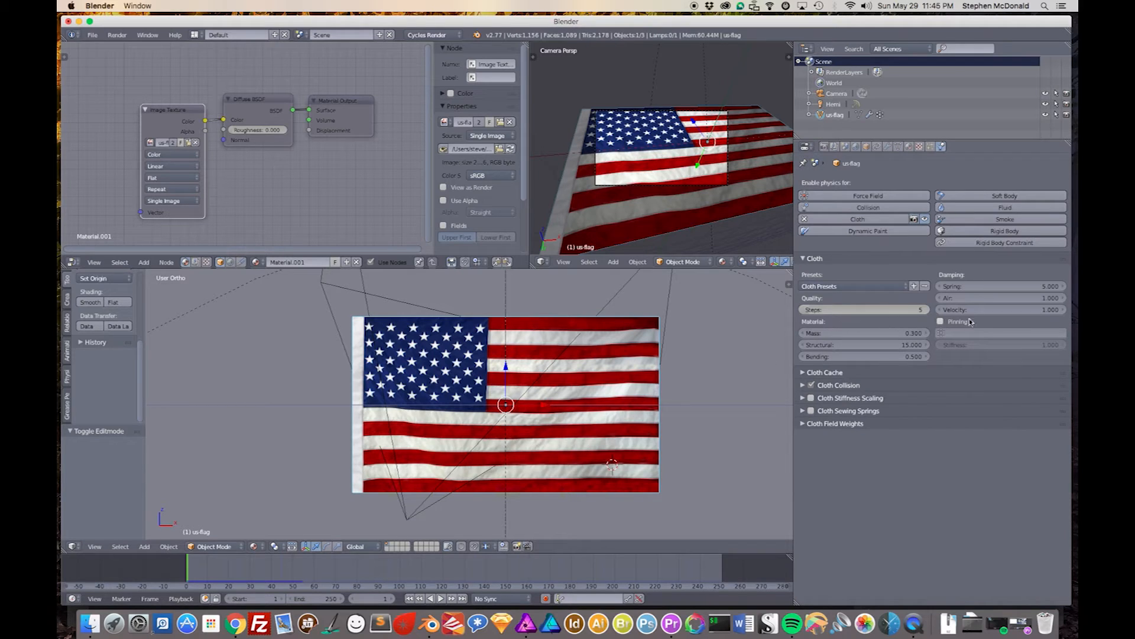
pyautogui.click(941, 322)
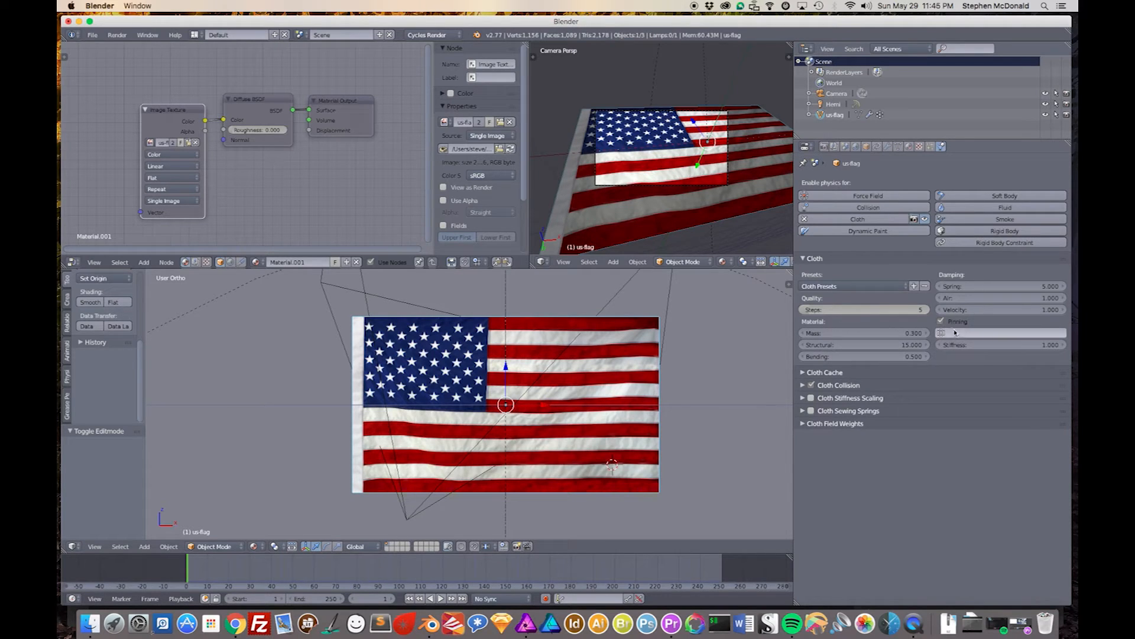
pyautogui.click(957, 333)
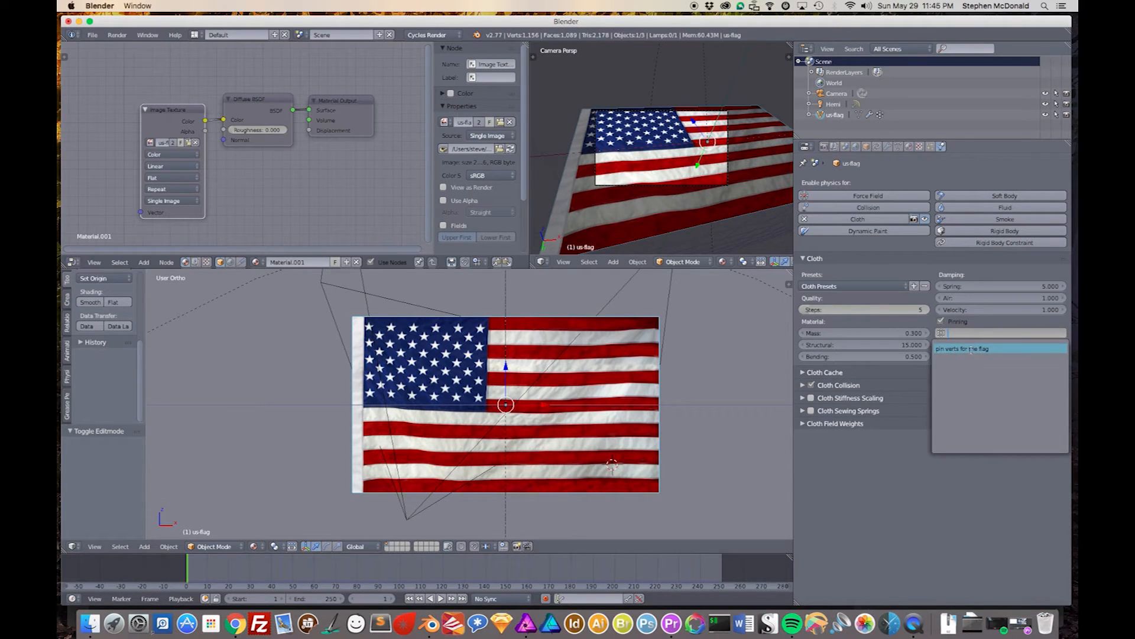
pyautogui.click(971, 349)
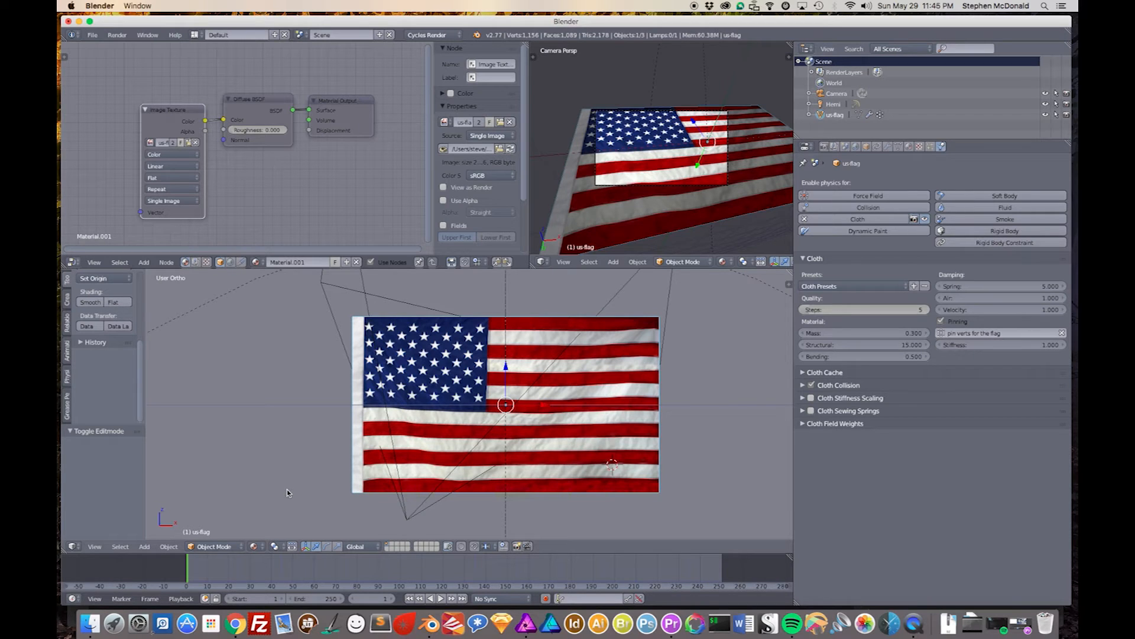
# Step: Preview the pinned cloth simulation, enable Self Collision for the flag's cloth, and stop playback
pyautogui.hotkey('alt', 'a')
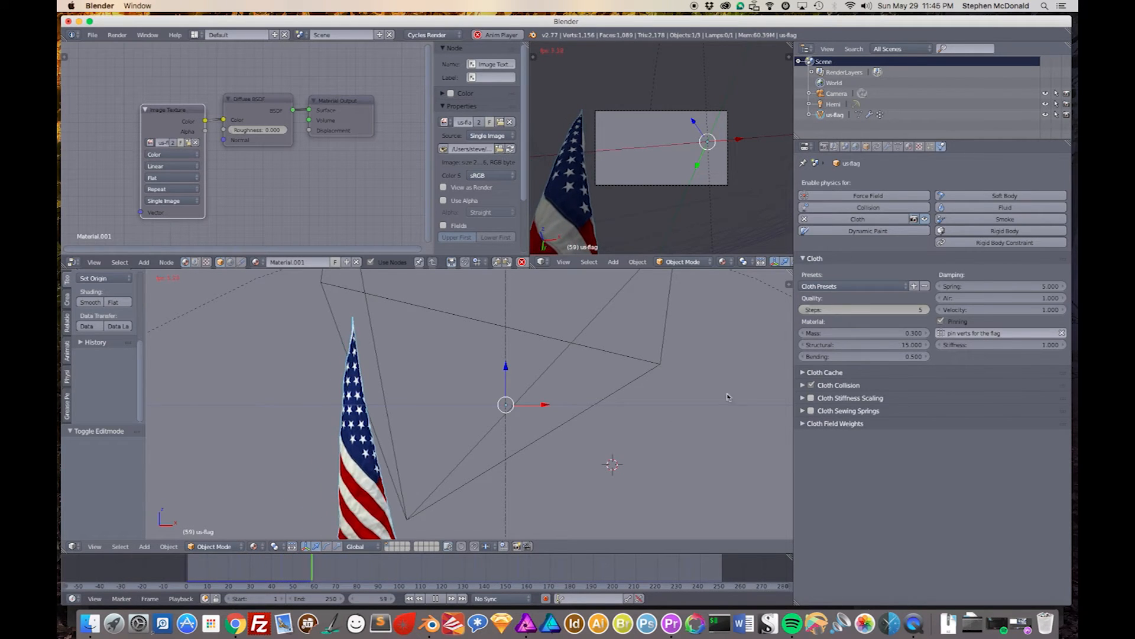
pyautogui.click(803, 385)
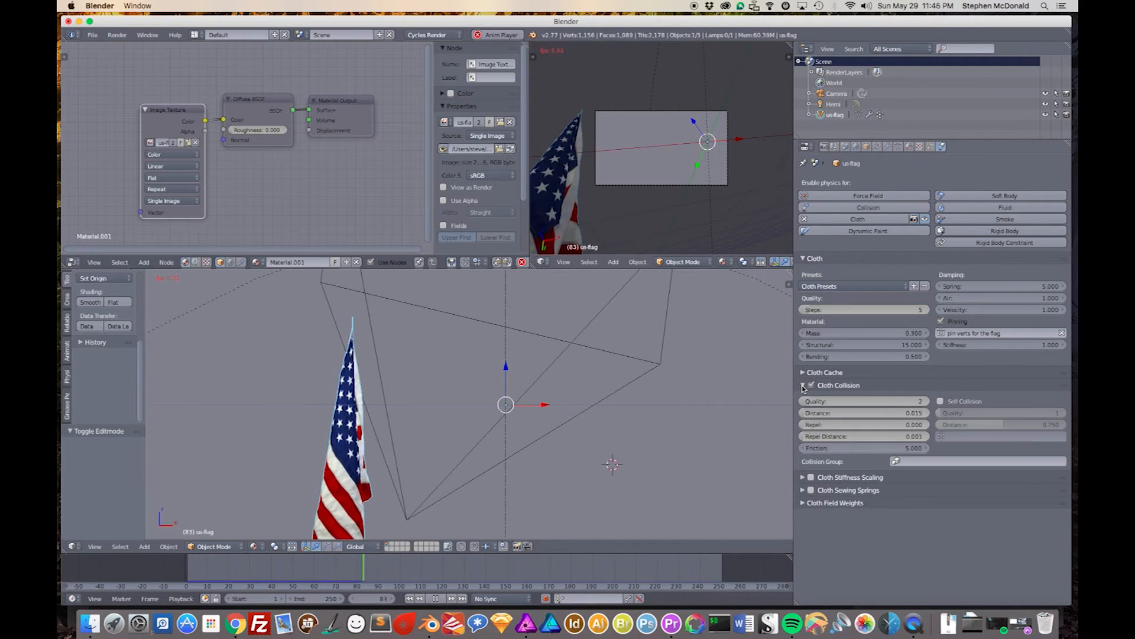
pyautogui.click(941, 401)
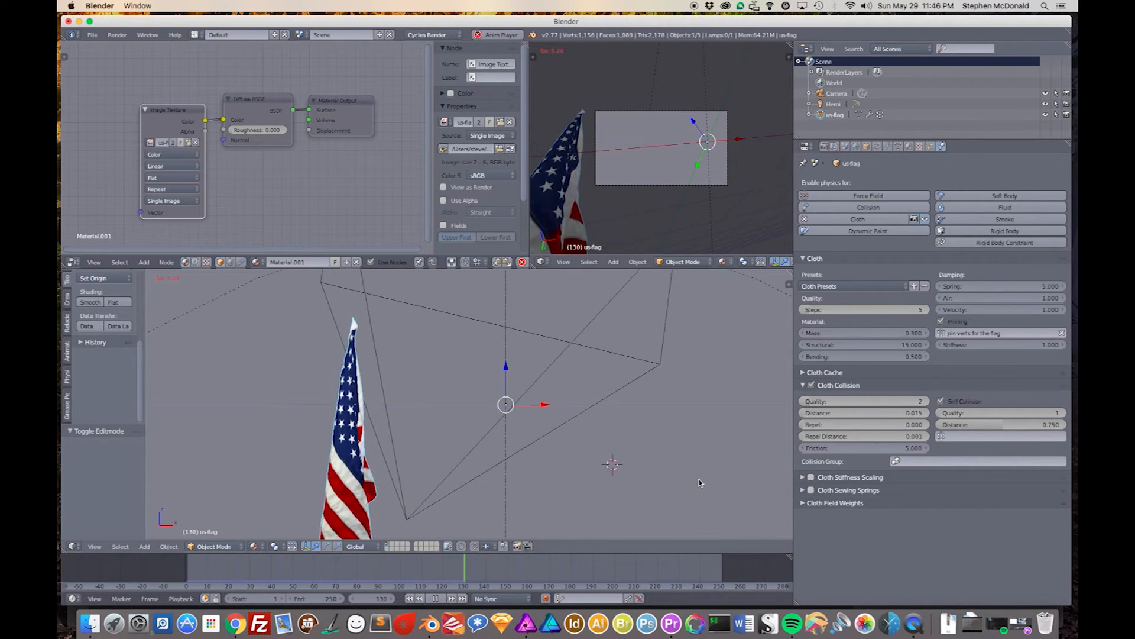
pyautogui.press('Escape')
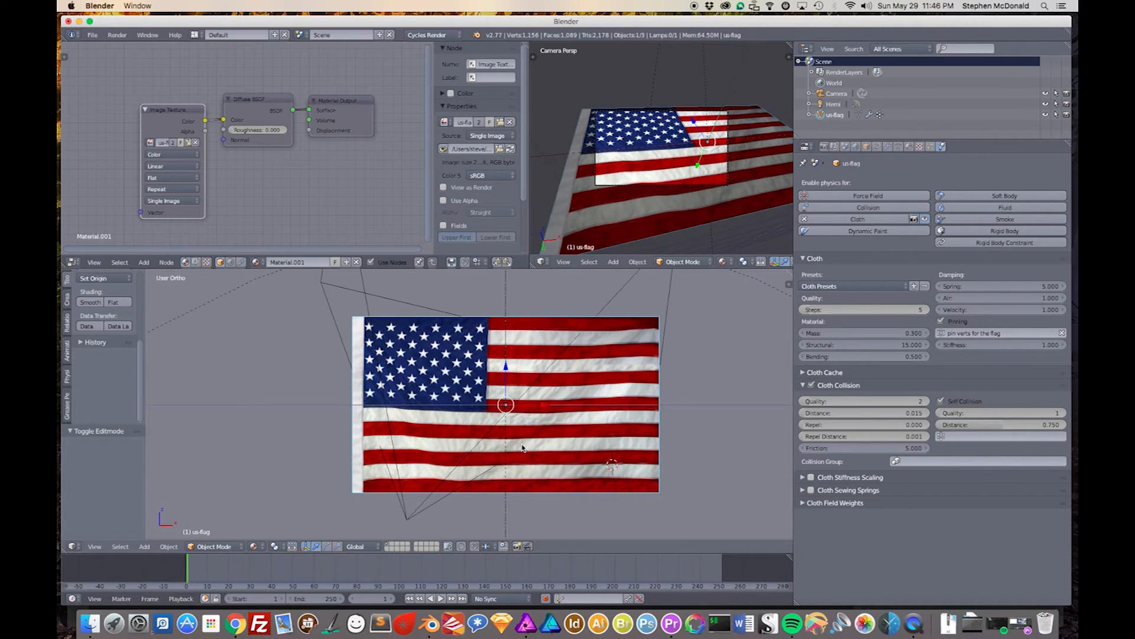
# Step: Play the self-colliding cloth simulation, examine the hanging flag from several angles, and show the cloth cache settings
pyautogui.hotkey('alt', 'a')
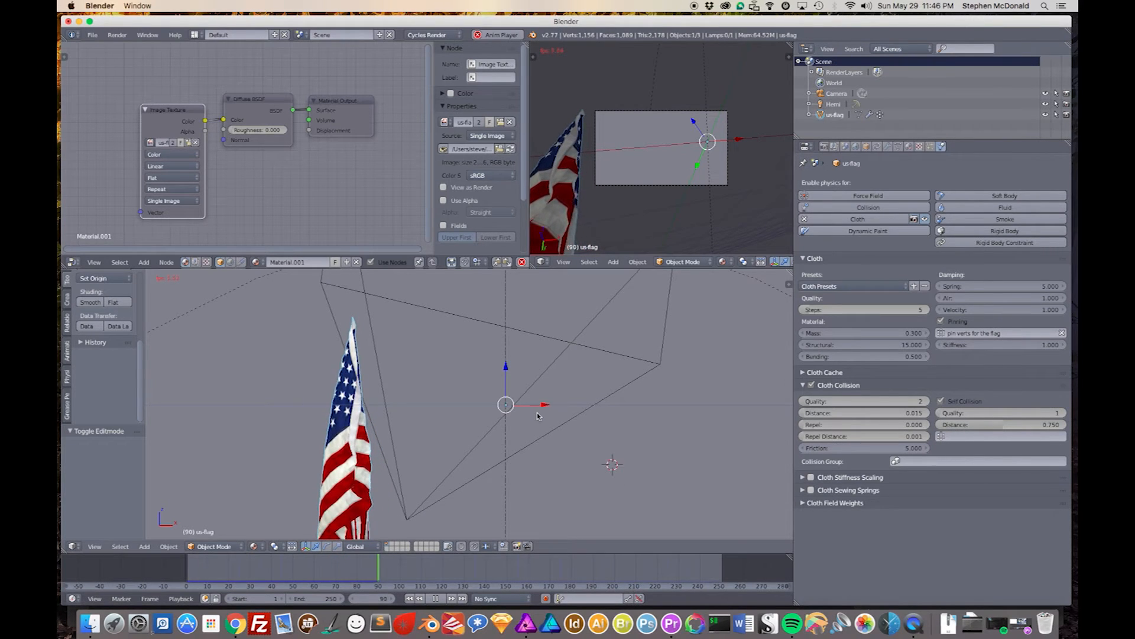
pyautogui.moveTo(549, 420); pyautogui.dragTo(457, 406, button='middle')
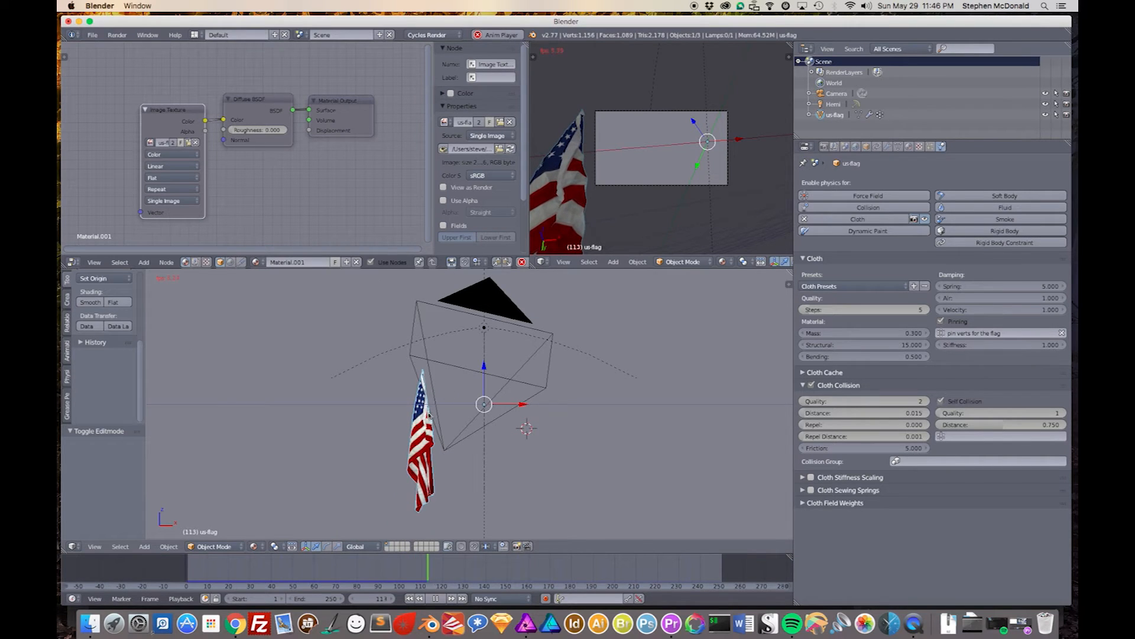
pyautogui.moveTo(486, 420); pyautogui.dragTo(542, 420, button='middle')
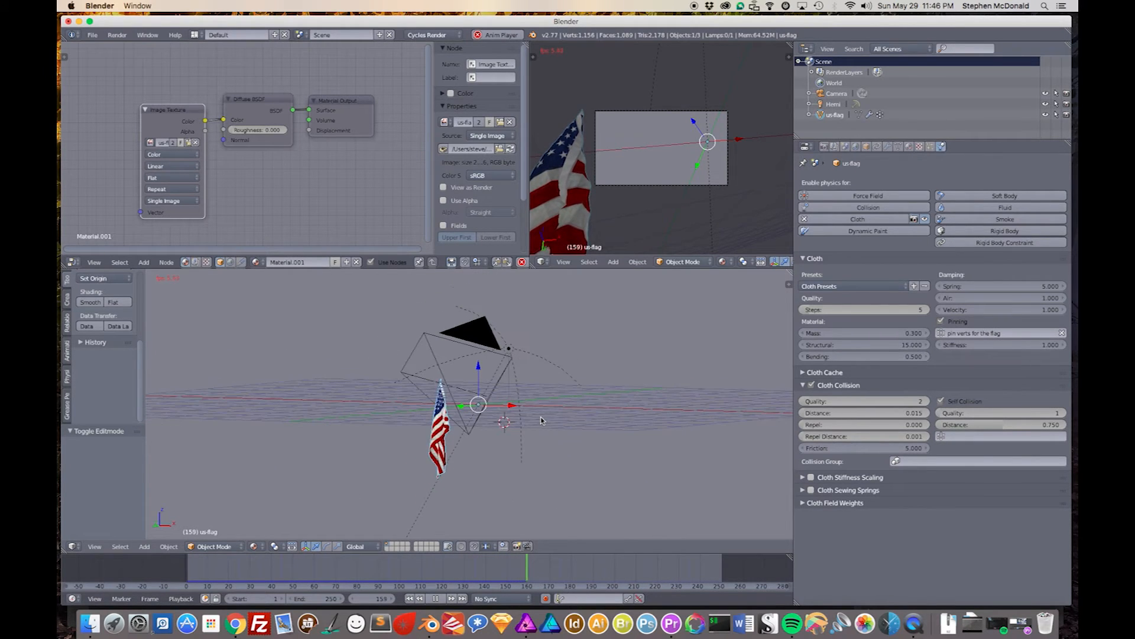
pyautogui.press('KP_1')
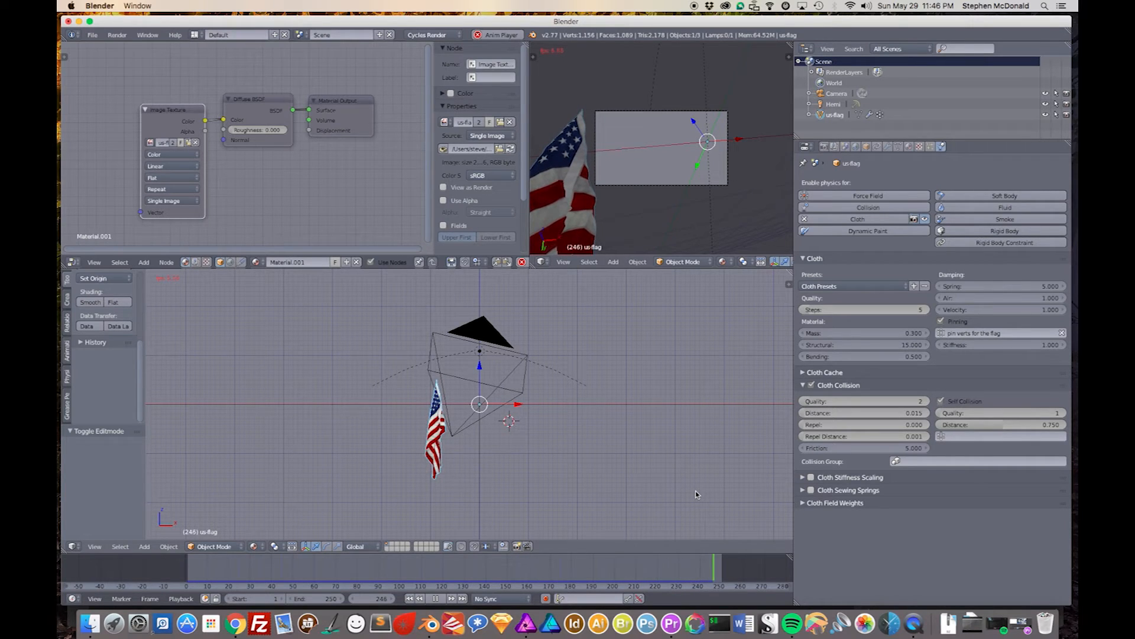
pyautogui.click(803, 372)
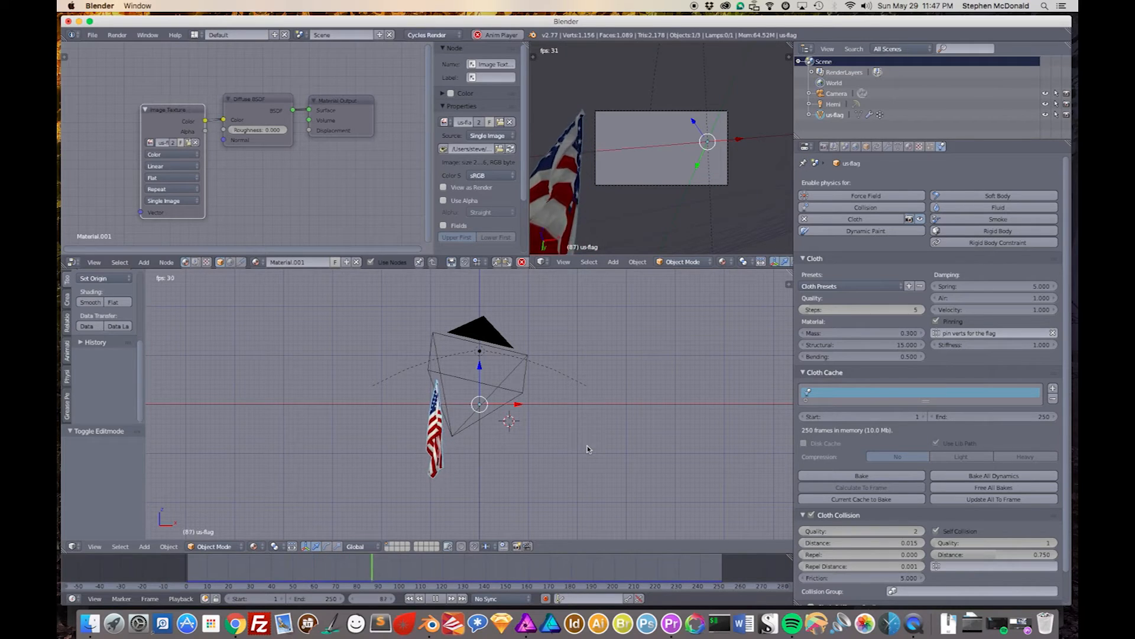
pyautogui.press('Escape')
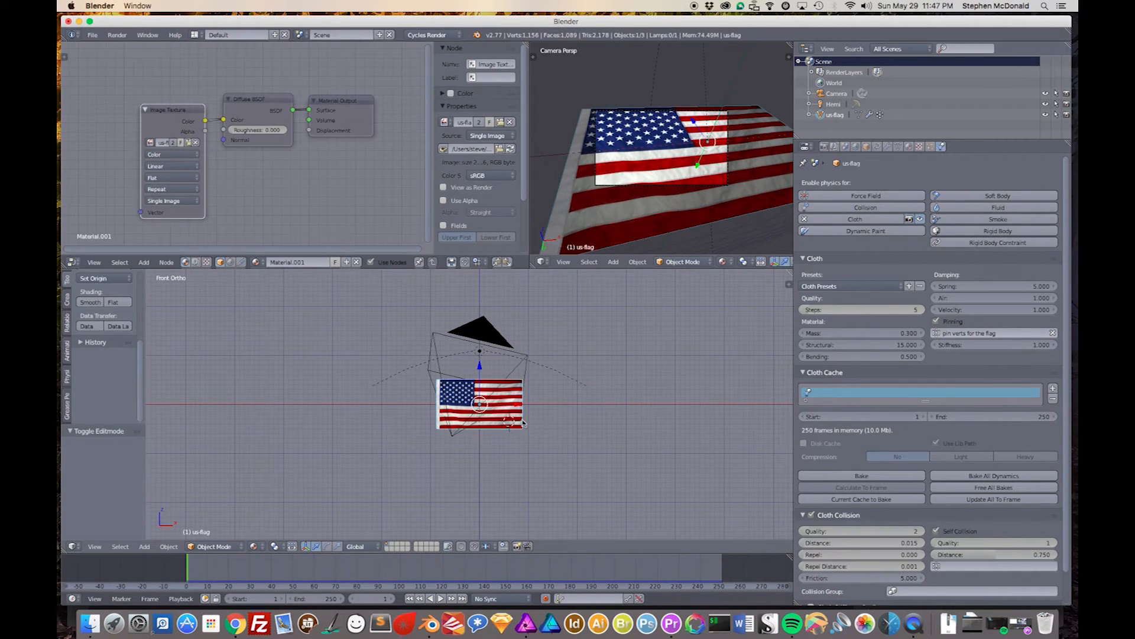
# Step: Place the 3D cursor about 2 units left of the flag's centre and add a Wind force field there
pyautogui.click(382, 405)
pyautogui.press('KP_3')
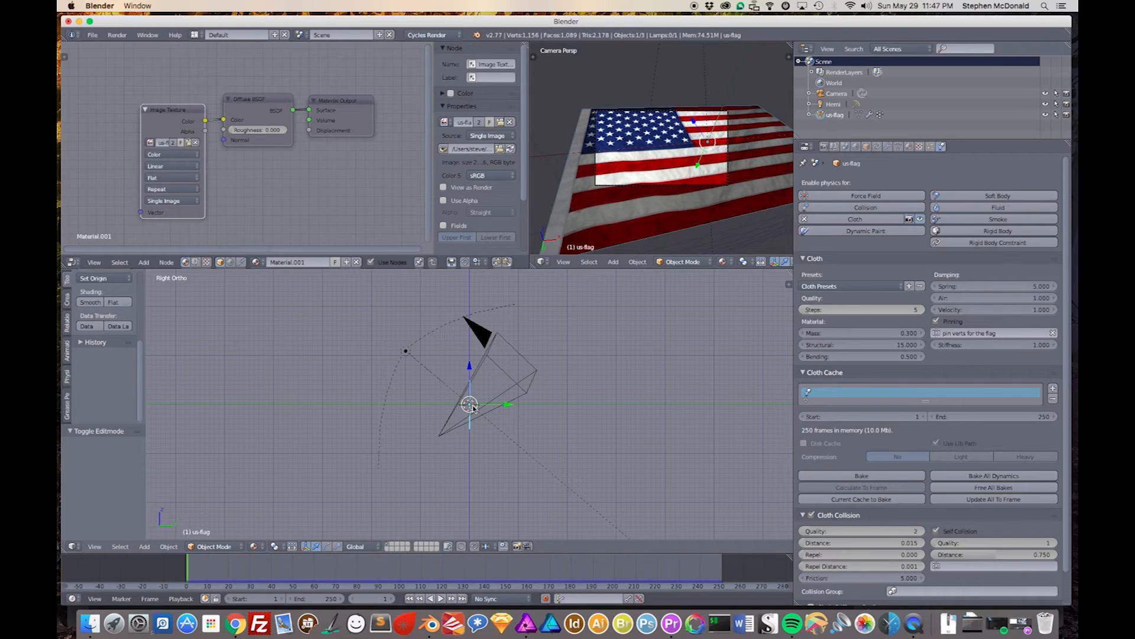
pyautogui.press('KP_1')
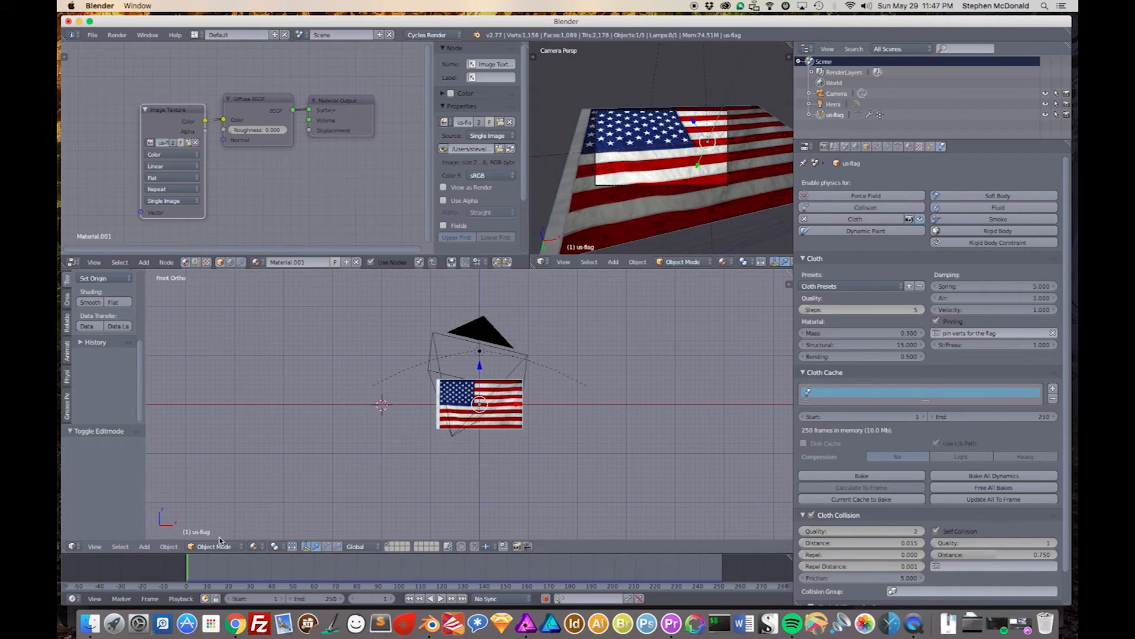
pyautogui.press('Tab')
pyautogui.press('Tab')
pyautogui.hotkey('shift', 'a')
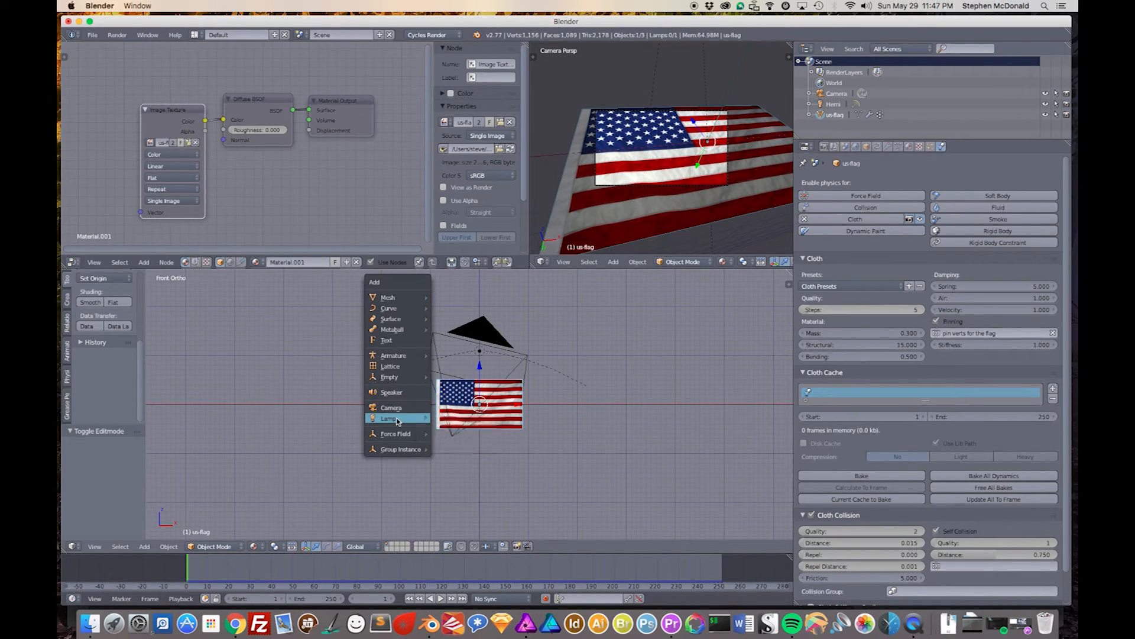
pyautogui.moveTo(402, 433)
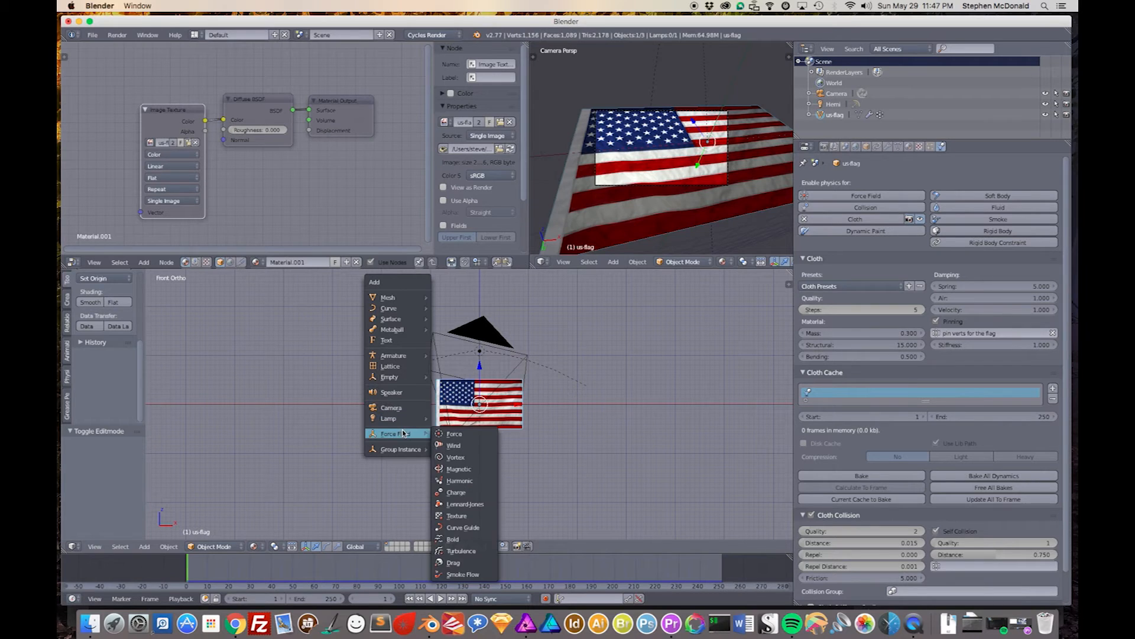
pyautogui.click(452, 446)
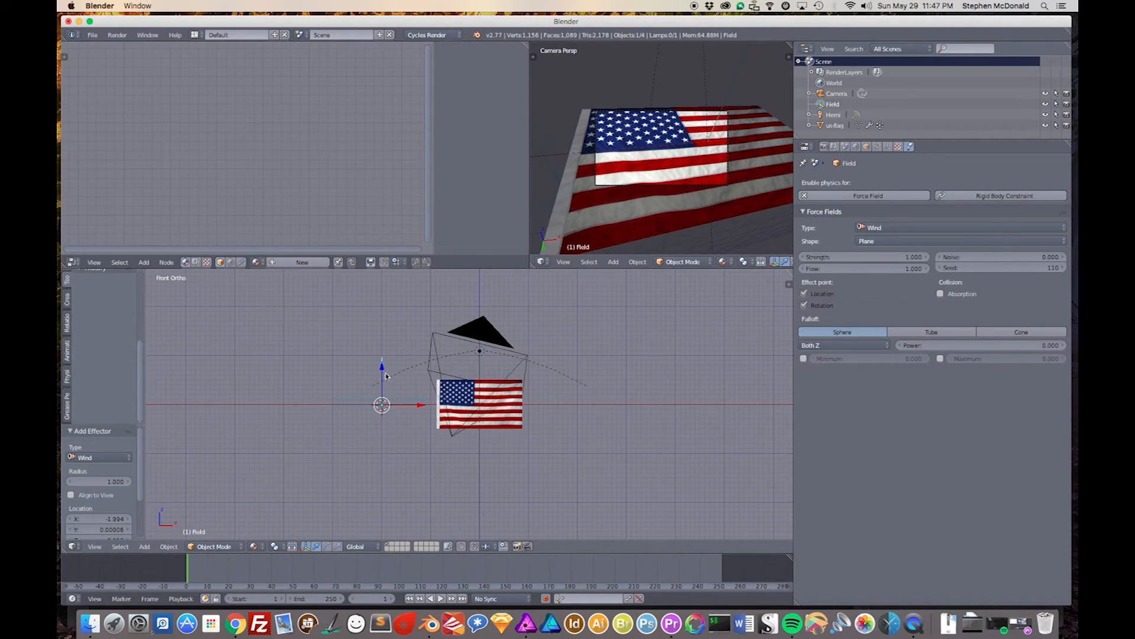
# Step: Rotate the wind field 90° in front view to blow toward the flag, and turn it about 3.2° in top view
pyautogui.scroll(4, 386, 412)
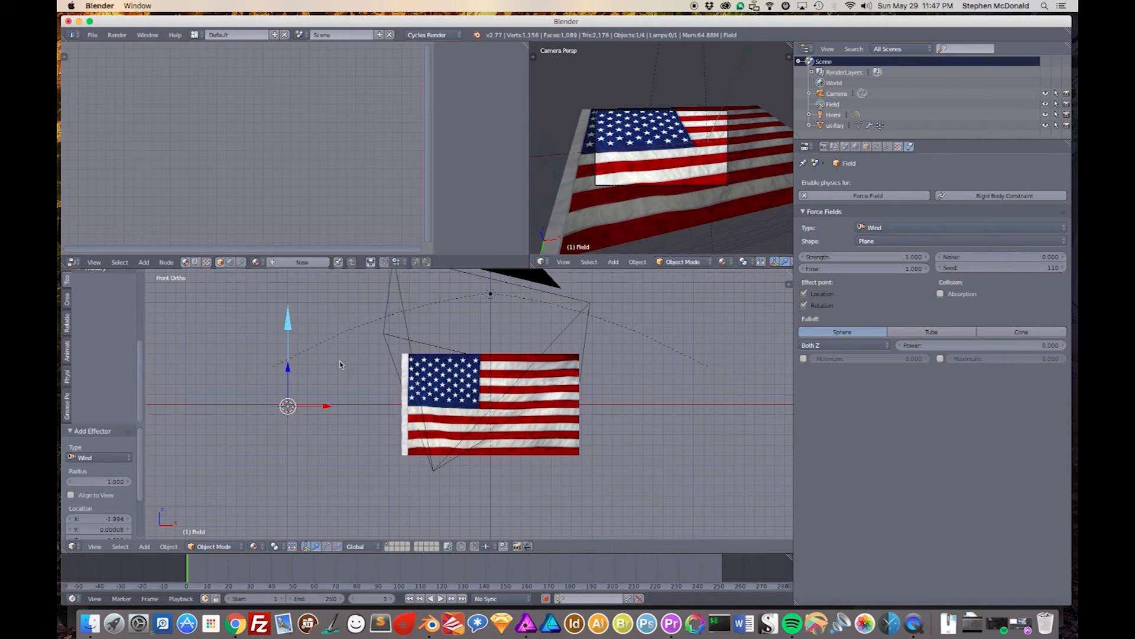
pyautogui.press('r')
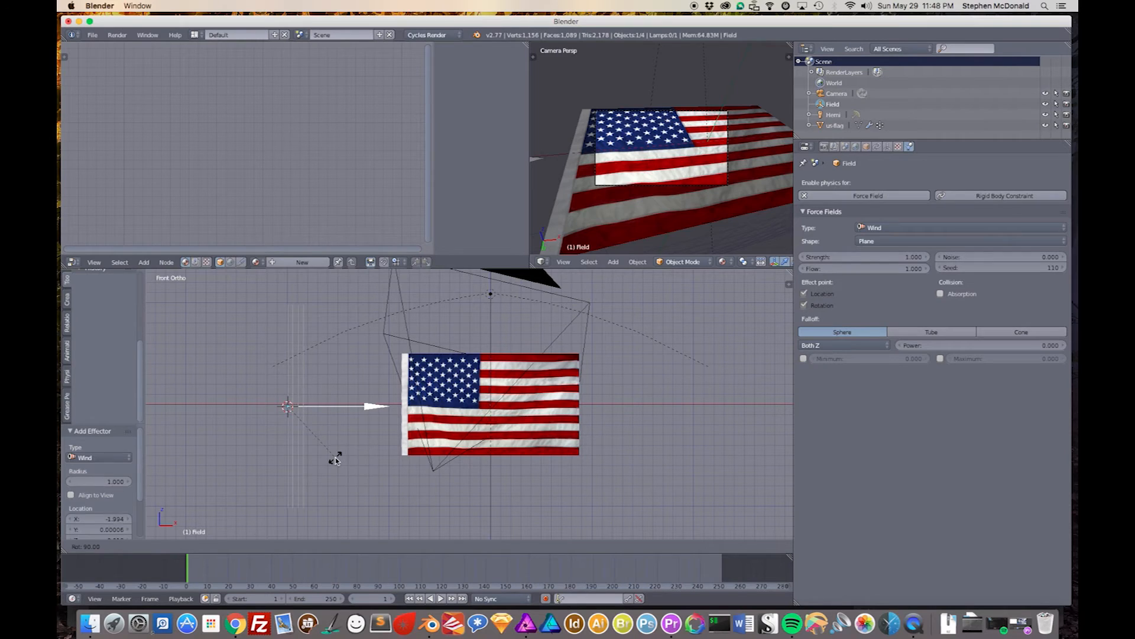
pyautogui.click(335, 460)
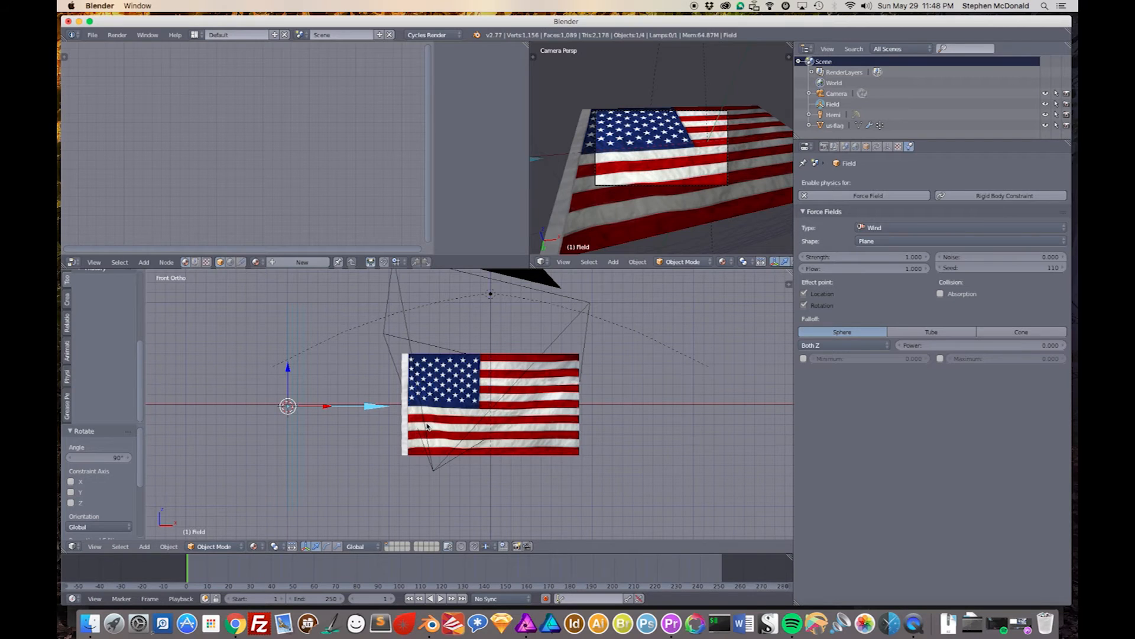
pyautogui.press('KP_7')
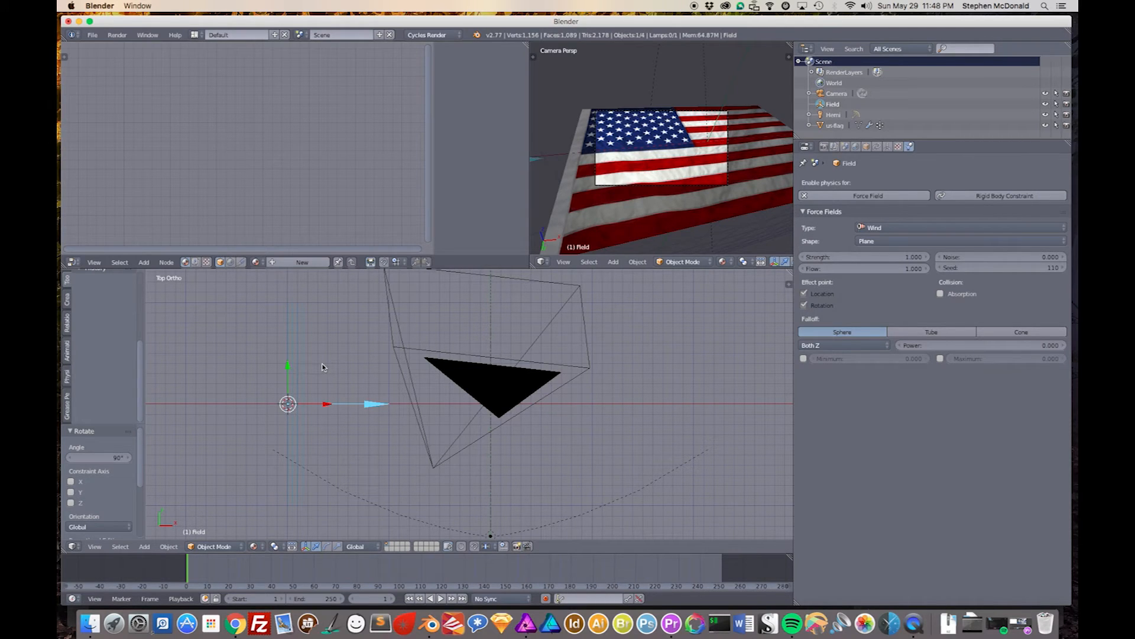
pyautogui.press('r')
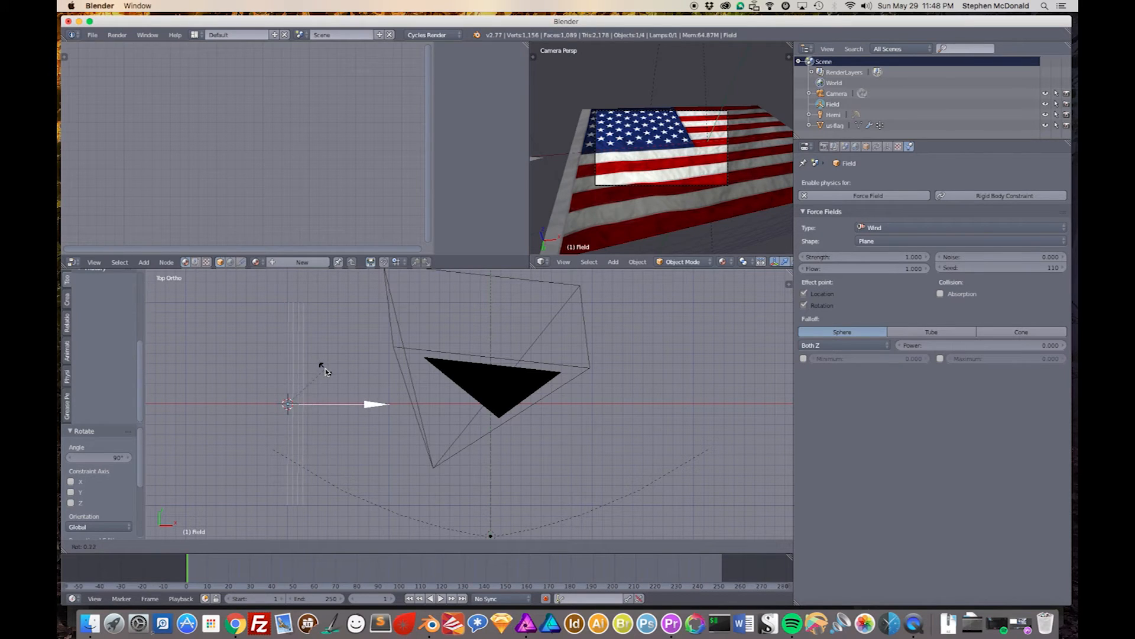
pyautogui.click(314, 435)
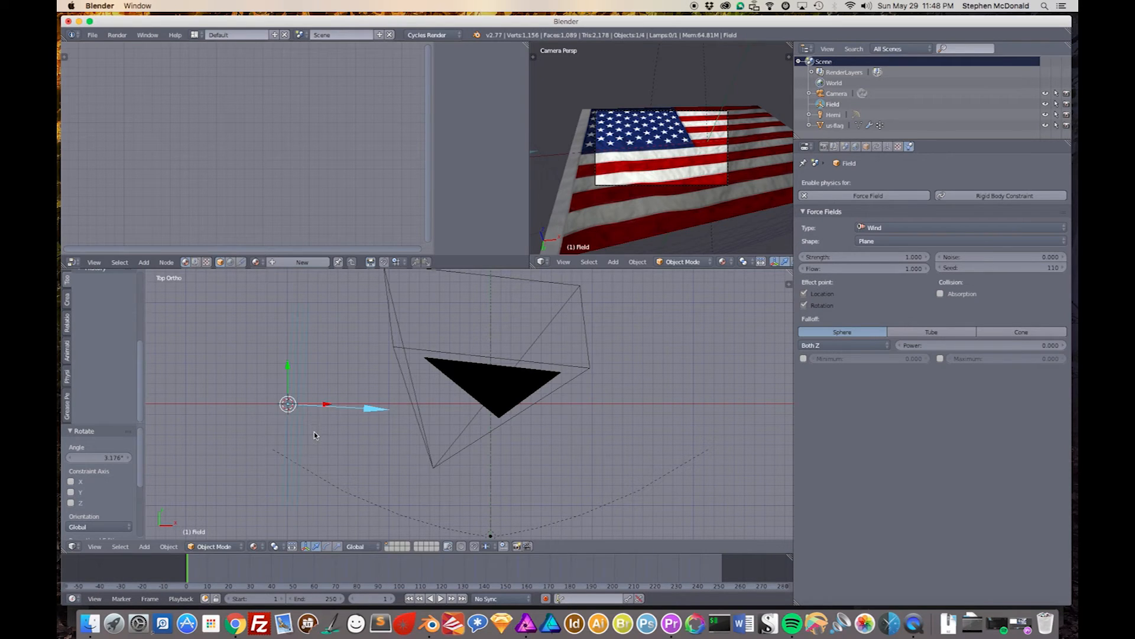
pyautogui.press('KP_1')
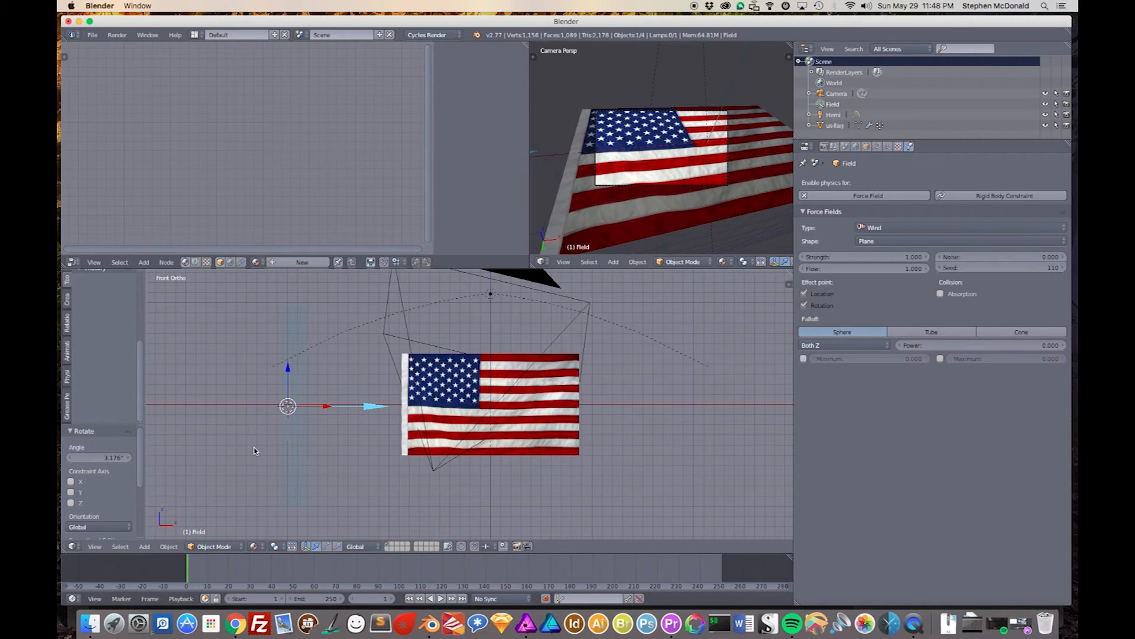
# Step: Test the simulation with the default wind, and set the wind field's strength to 500 and noise to 10
pyautogui.hotkey('alt', 'a')
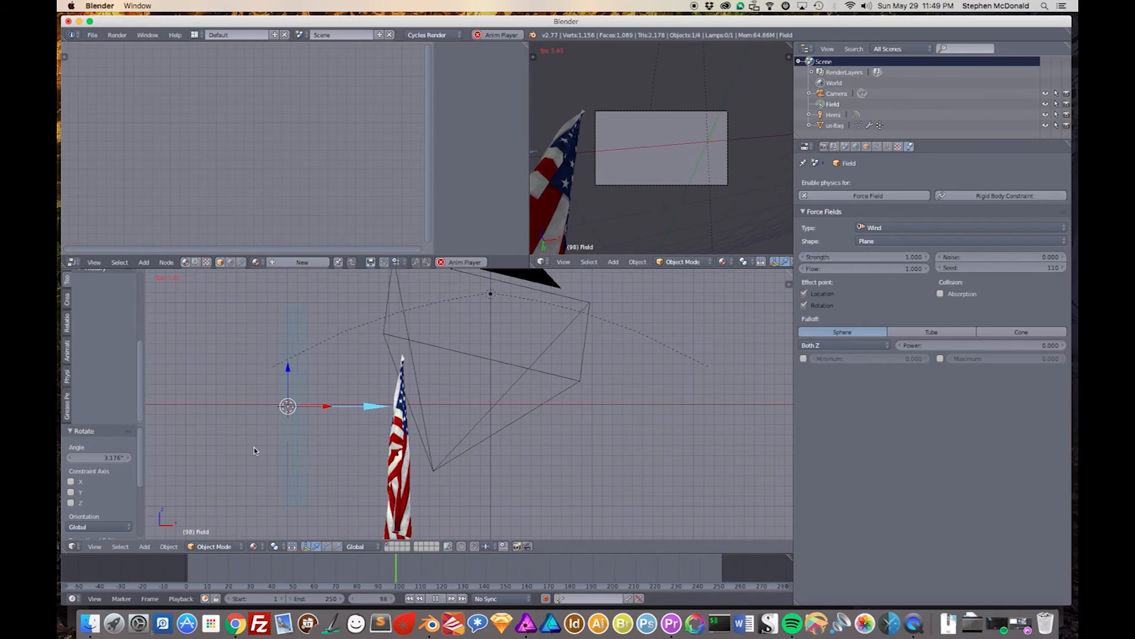
pyautogui.press('Escape')
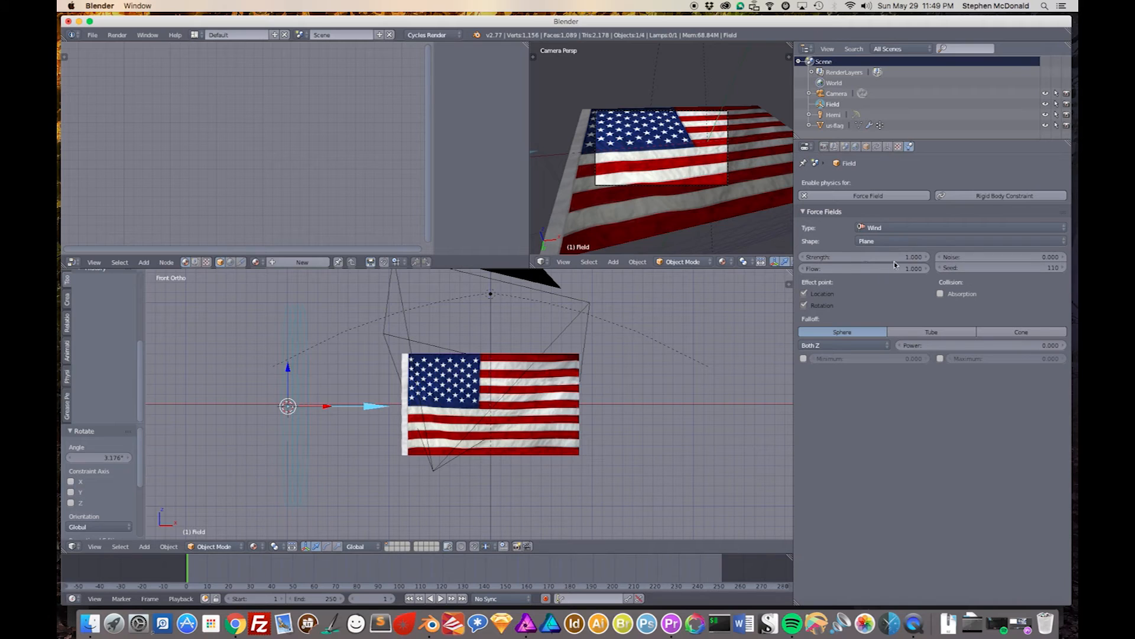
pyautogui.click(849, 259)
pyautogui.press('Return')
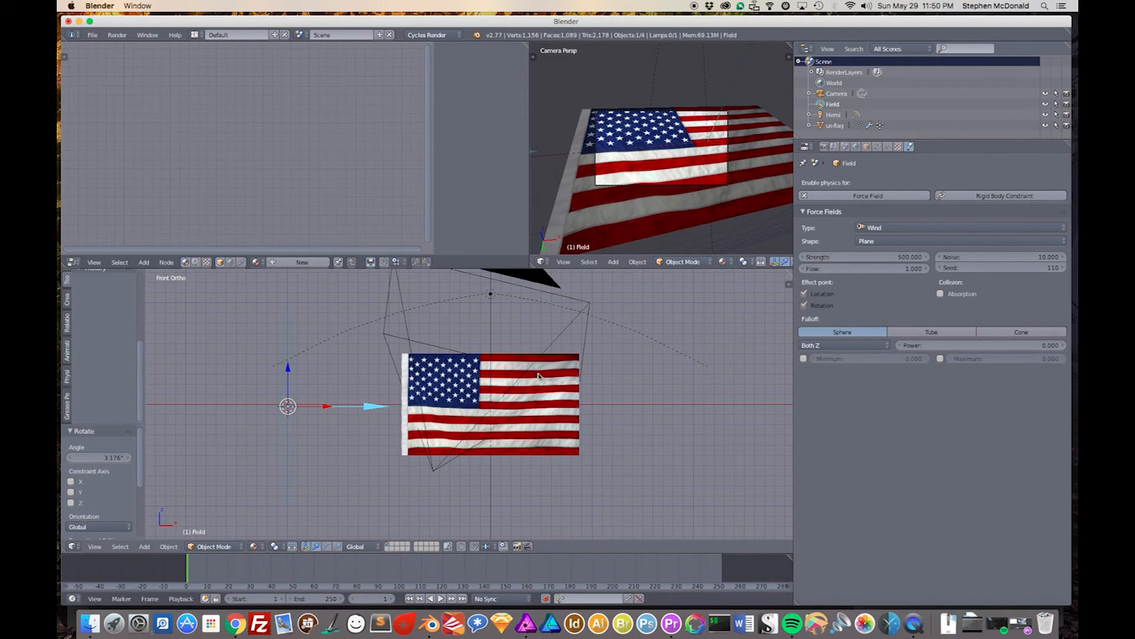
# Step: Play the cloth simulation with the stronger wind to judge the flag's motion, stop it, and select the flag
pyautogui.scroll(-9, 539, 377)
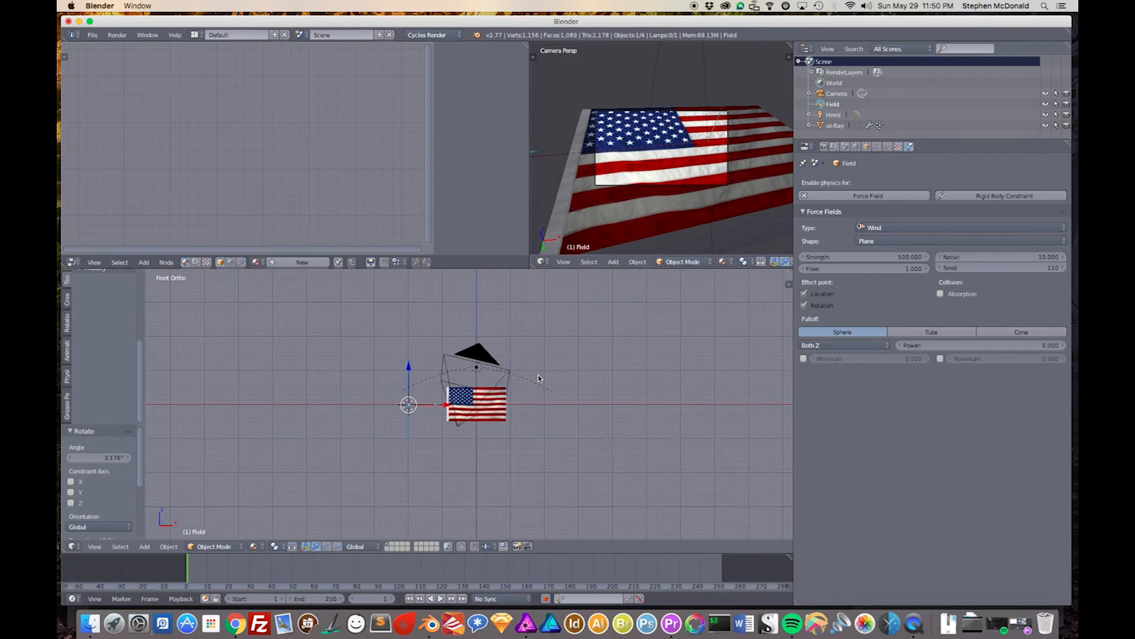
pyautogui.scroll(-4, 538, 379)
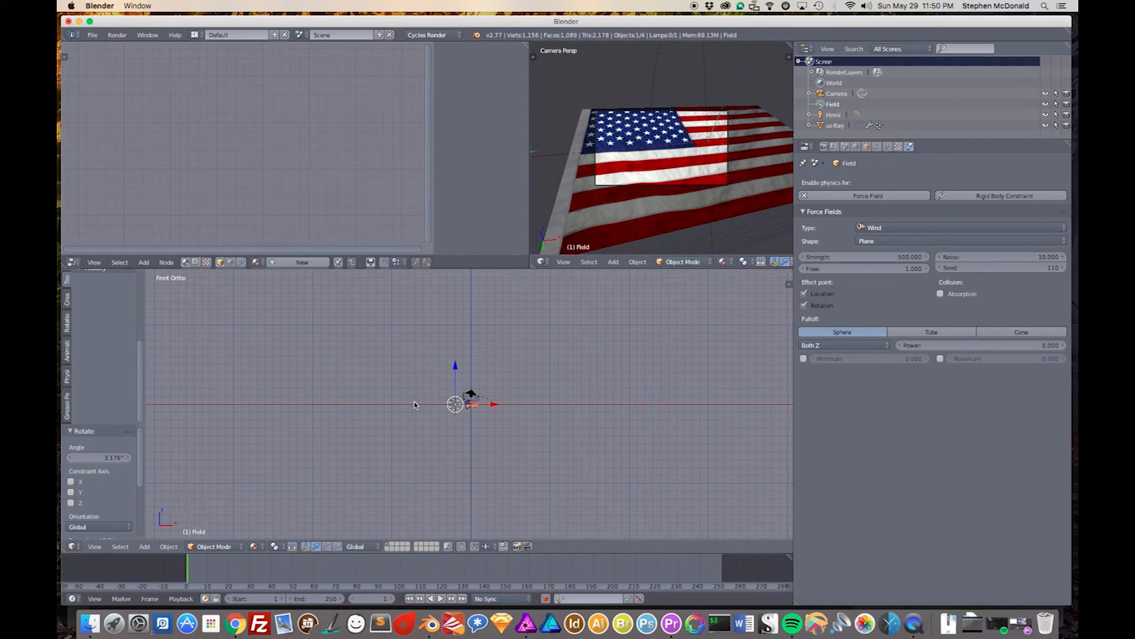
pyautogui.scroll(15, 459, 416)
pyautogui.scroll(-3, 459, 416)
pyautogui.scroll(2, 459, 415)
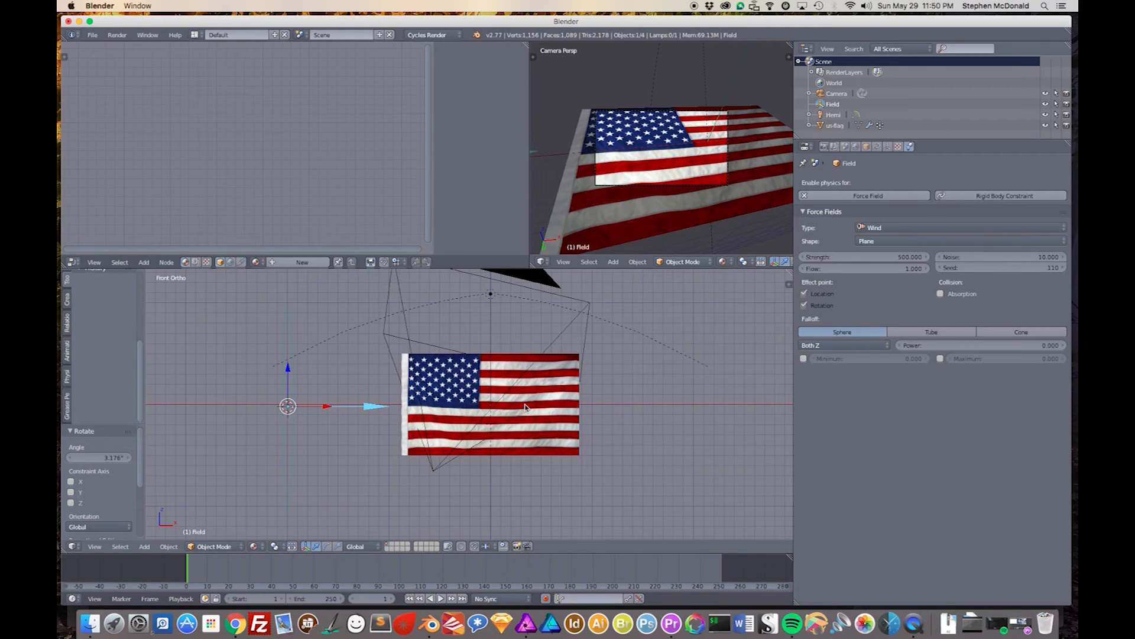
pyautogui.hotkey('alt', 'a')
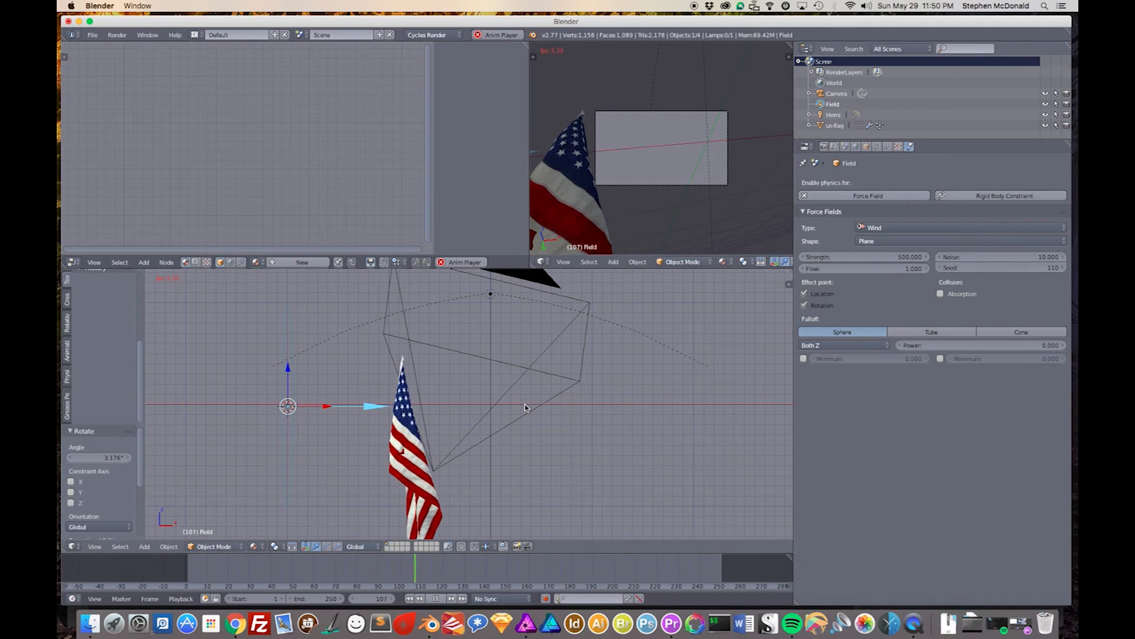
pyautogui.press('Escape')
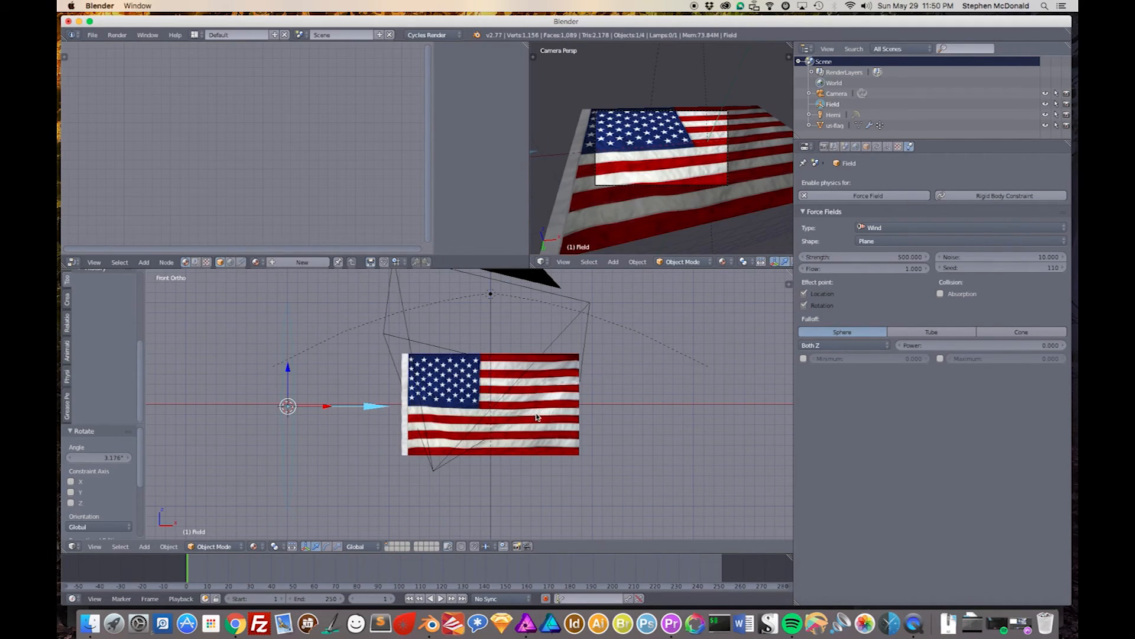
pyautogui.rightClick(538, 417)
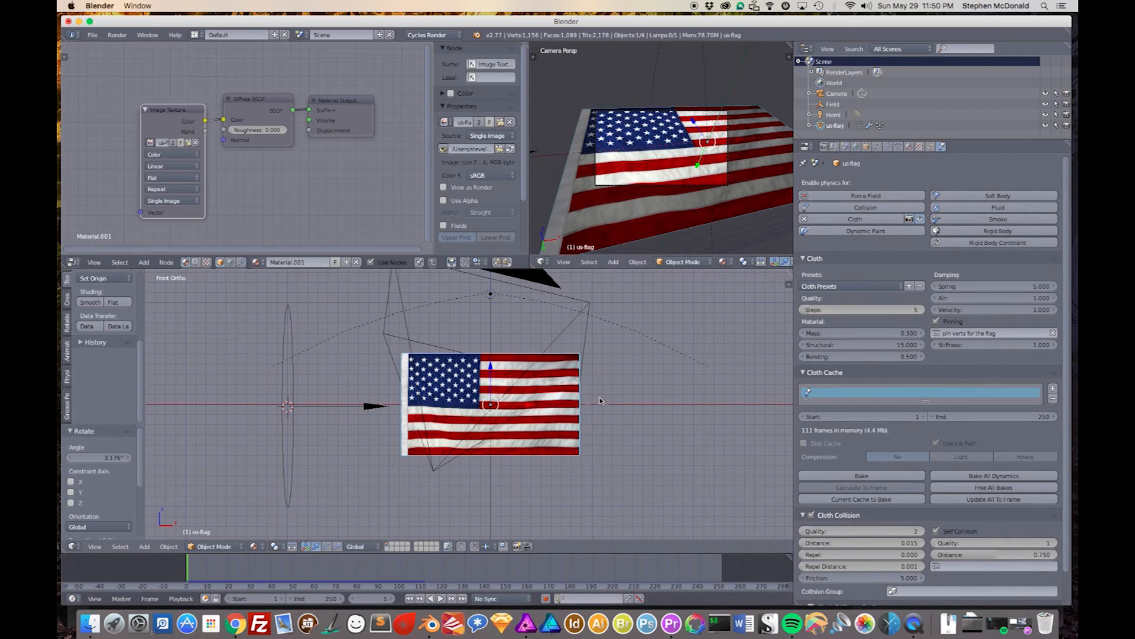
# Step: Apply the Silk preset to the flag's cloth, with structural stiffness 5 and mass 0.015
pyautogui.click(889, 346)
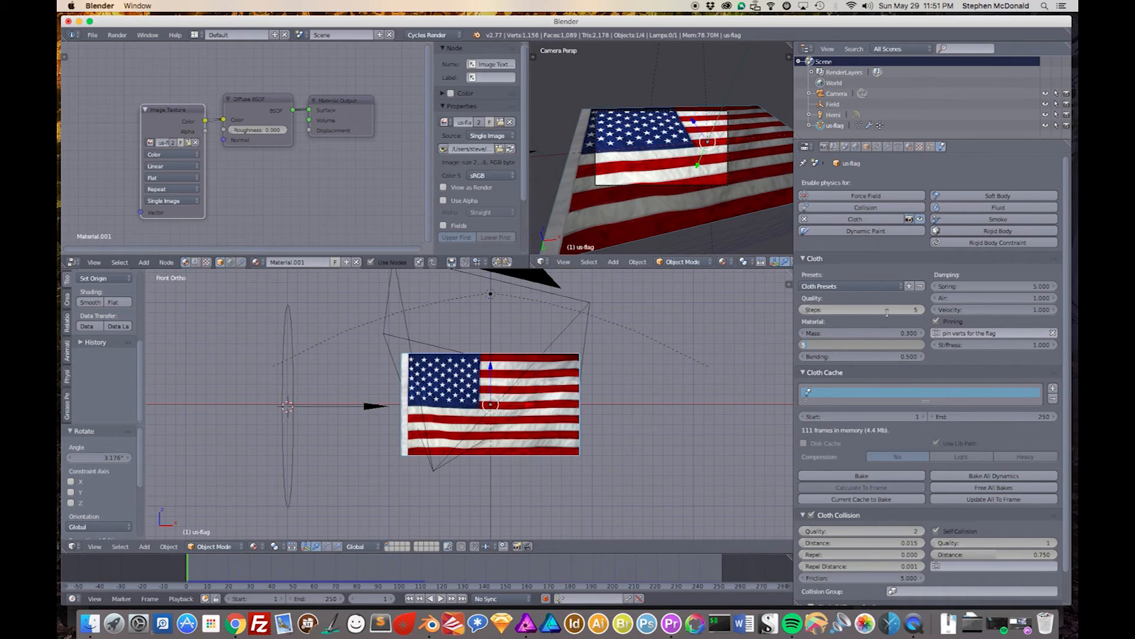
pyautogui.click(889, 333)
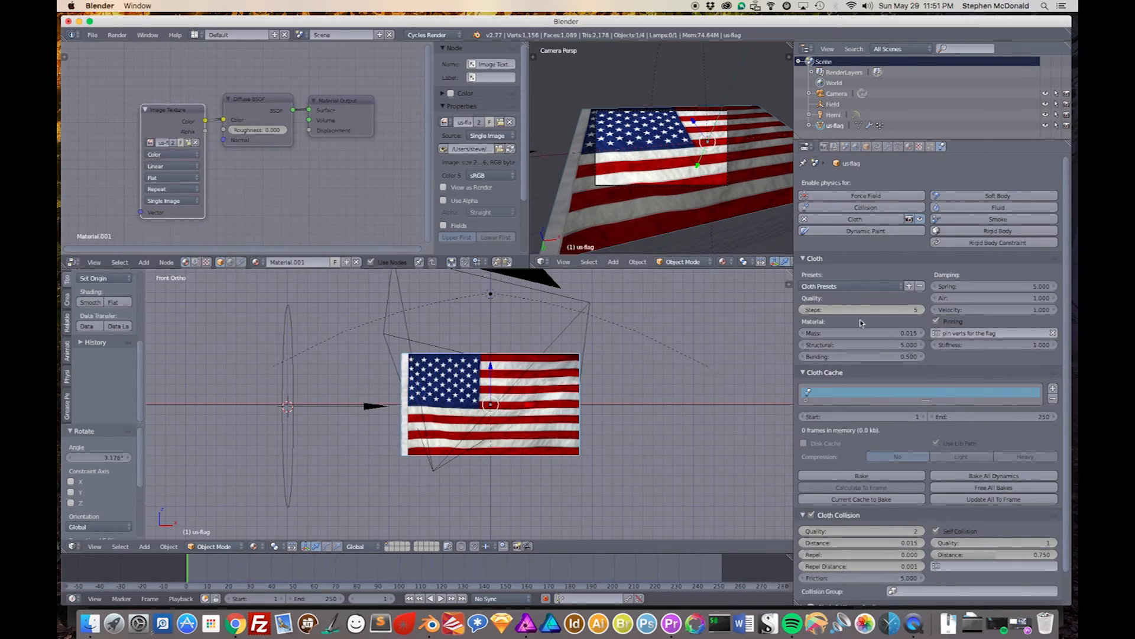
pyautogui.click(856, 287)
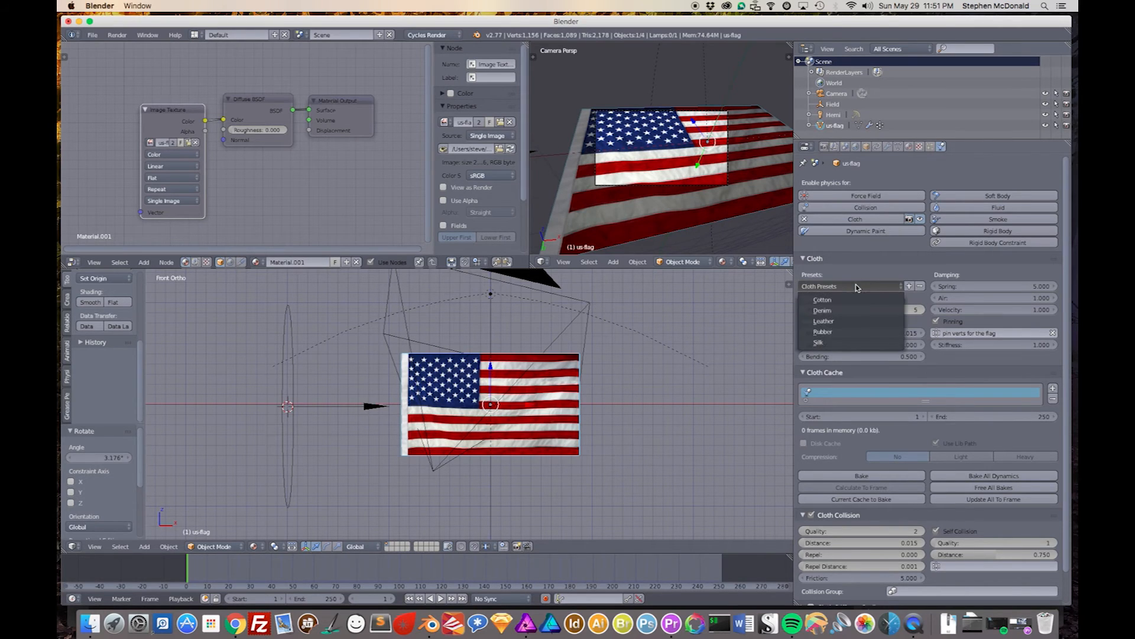
pyautogui.click(821, 343)
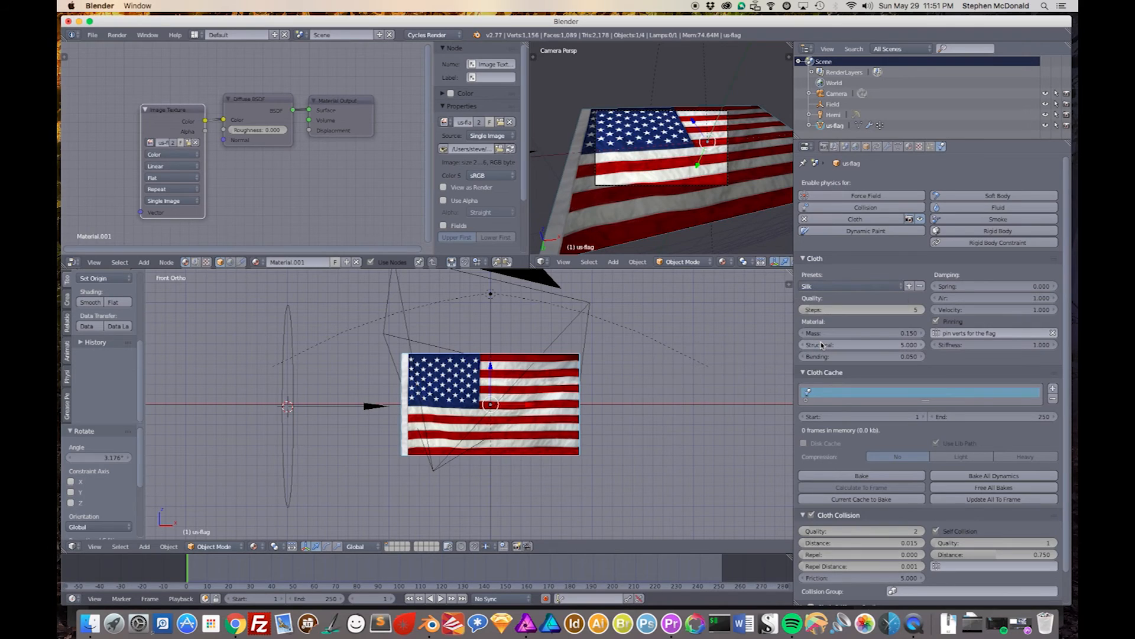
pyautogui.click(893, 333)
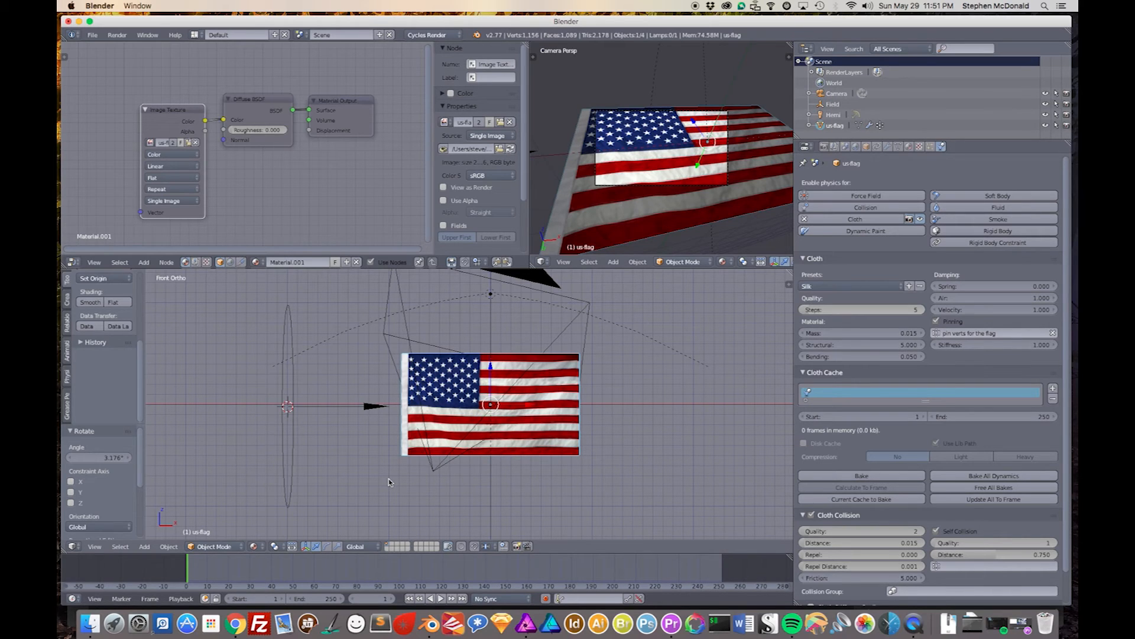
# Step: Play the cloth simulation with the silk settings, select the wind field to check its settings, and stop the playback
pyautogui.hotkey('alt', 'a')
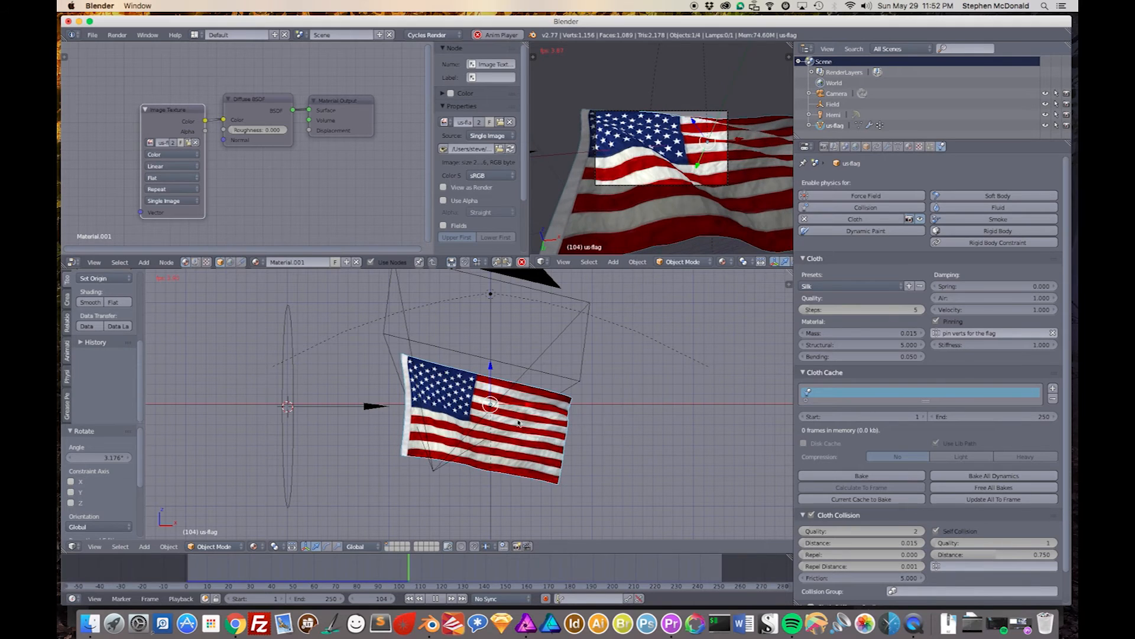
pyautogui.rightClick(371, 407)
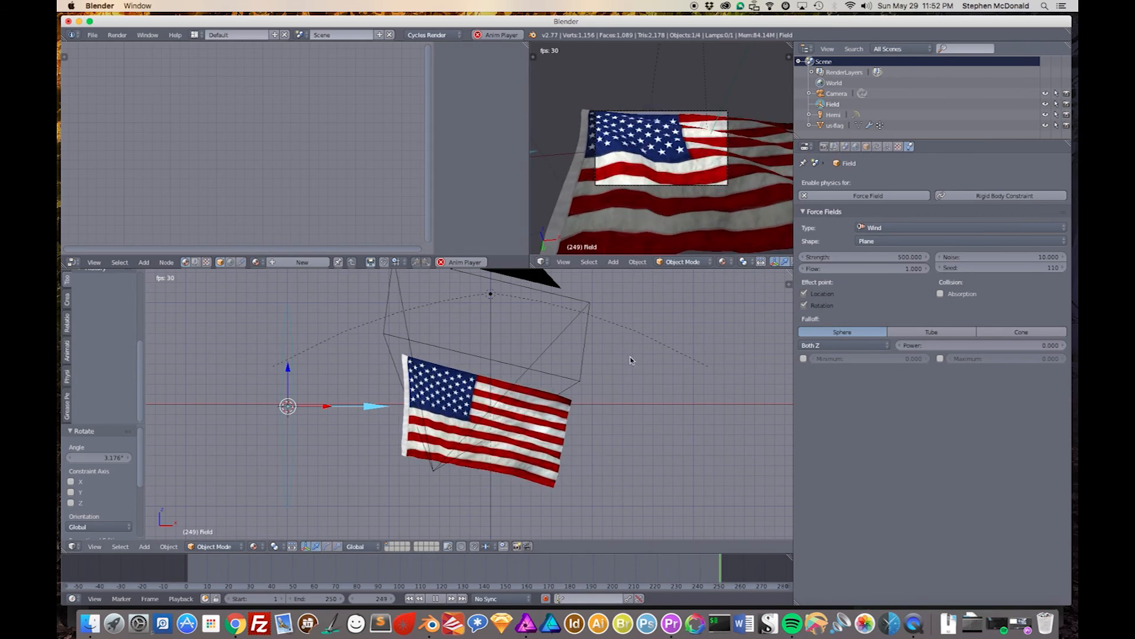
pyautogui.press('Escape')
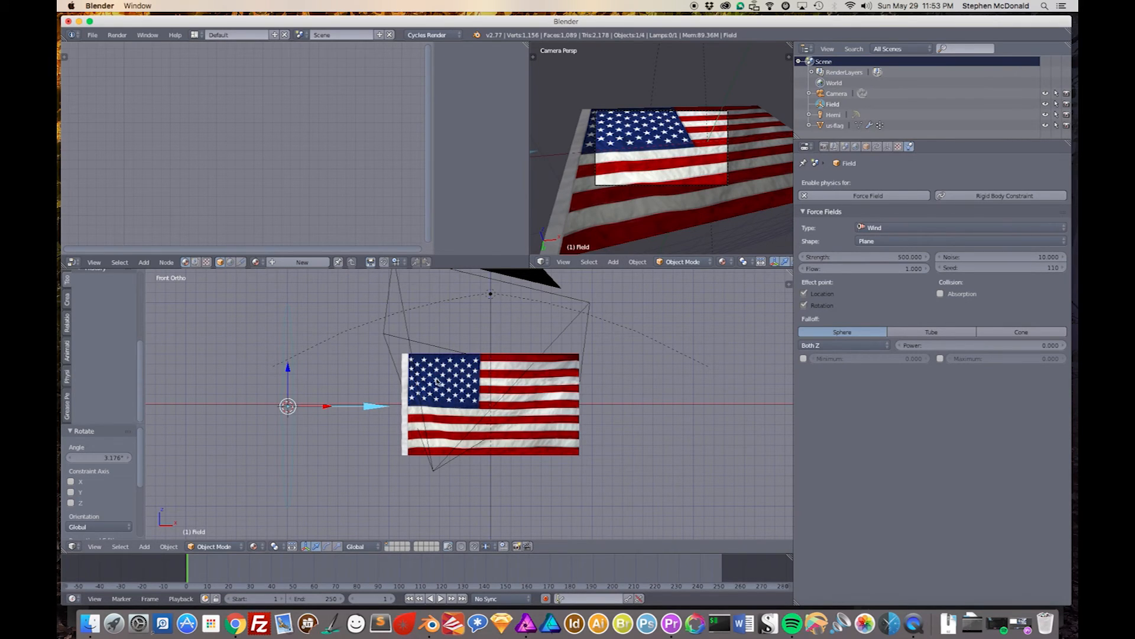
# Step: Rotate the camera about 6.2° in front view, and move it about -0.037 in Z and -0.079 in X
pyautogui.rightClick(522, 282)
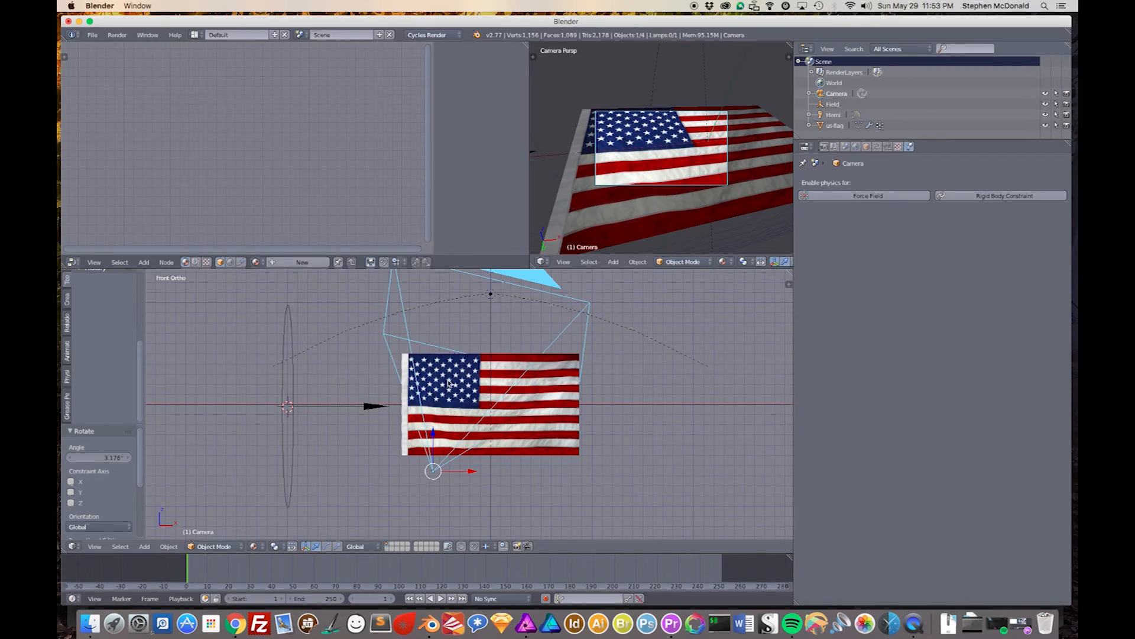
pyautogui.press('r')
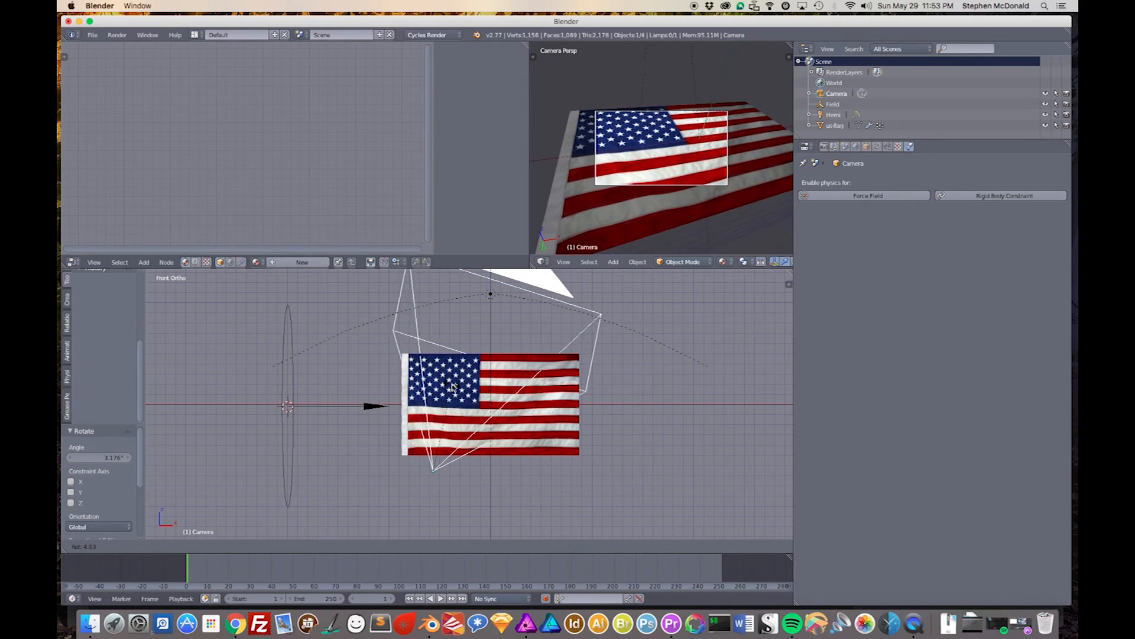
pyautogui.click(456, 391)
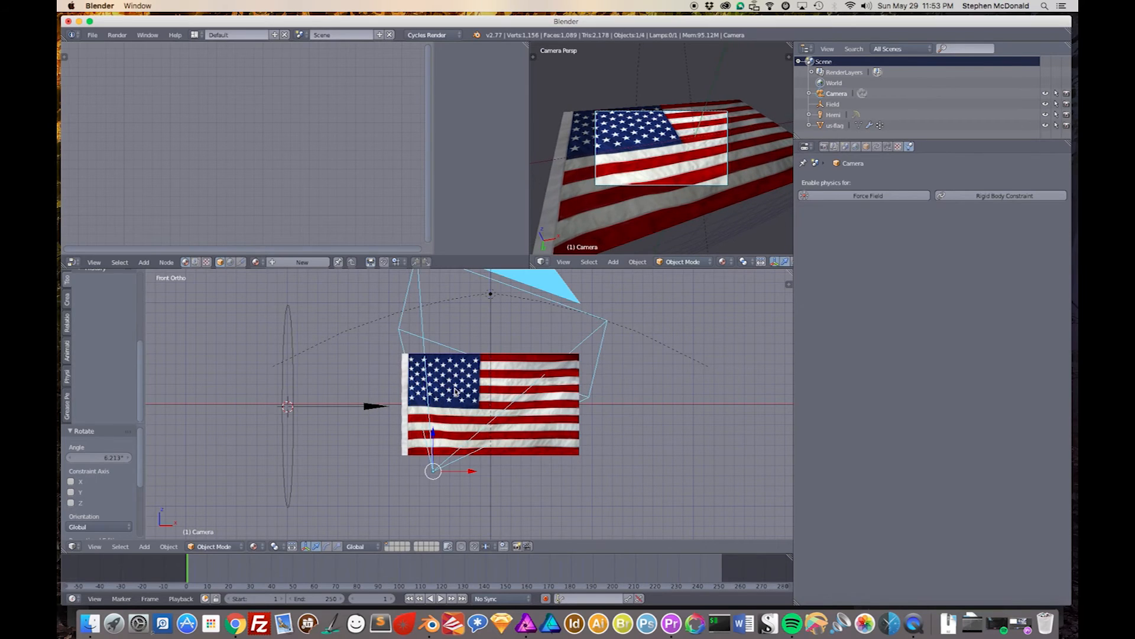
pyautogui.moveTo(433, 436); pyautogui.dragTo(431, 441)
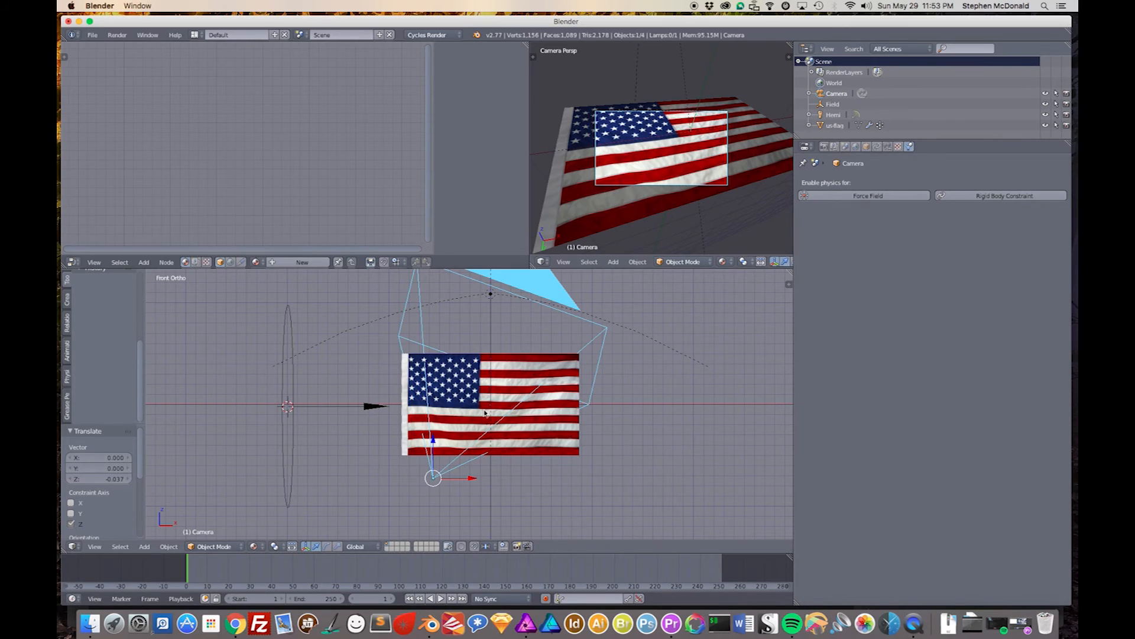
pyautogui.moveTo(473, 480); pyautogui.dragTo(465, 482)
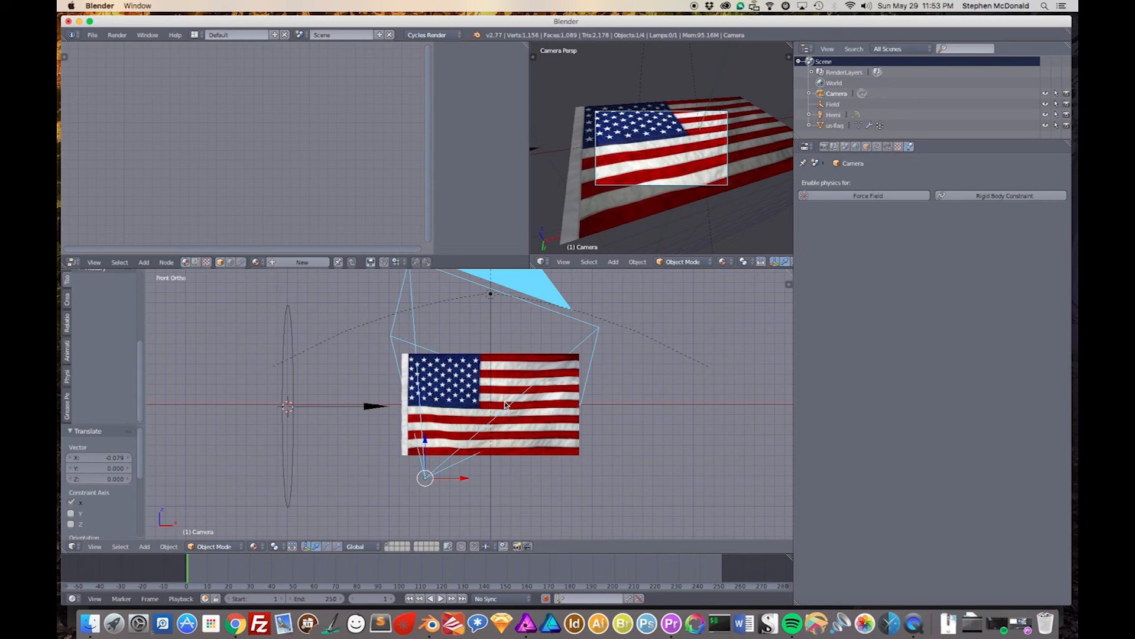
# Step: Play the animation and fine-tune the camera's height in Z by about -0.037, -0.042 and 0.016
pyautogui.hotkey('alt', 'a')
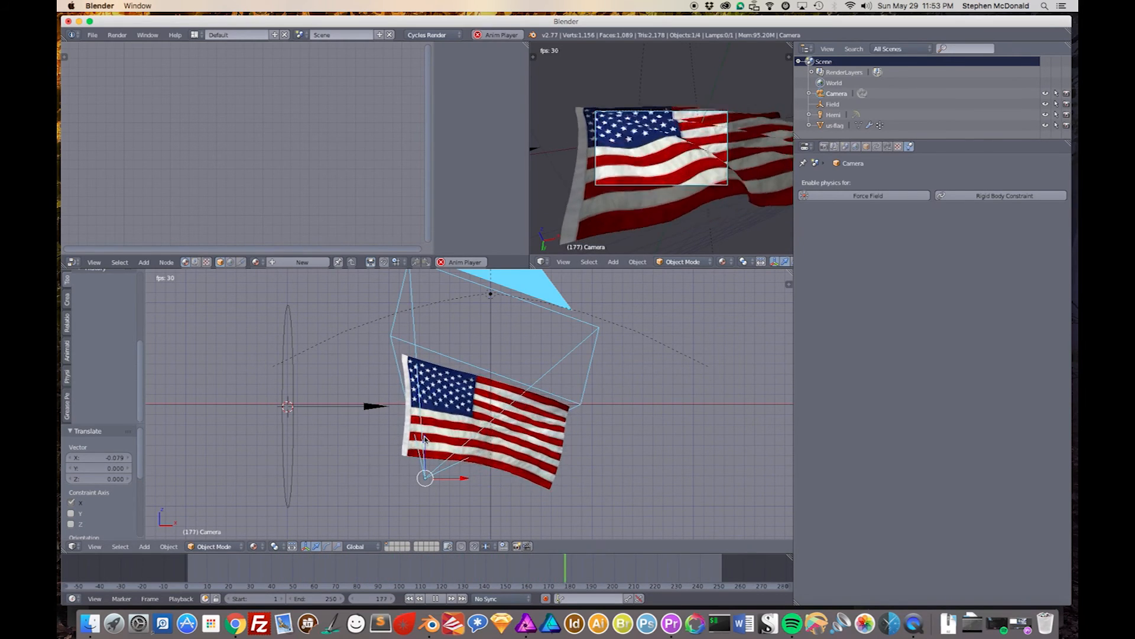
pyautogui.moveTo(425, 440); pyautogui.dragTo(427, 443)
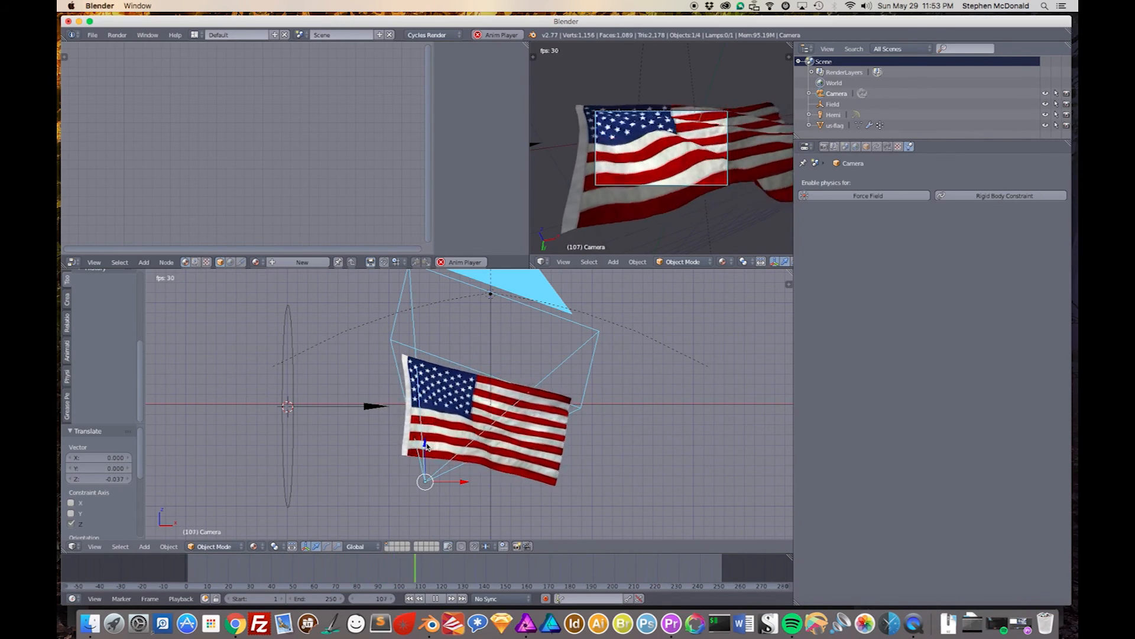
pyautogui.moveTo(427, 447); pyautogui.dragTo(425, 448)
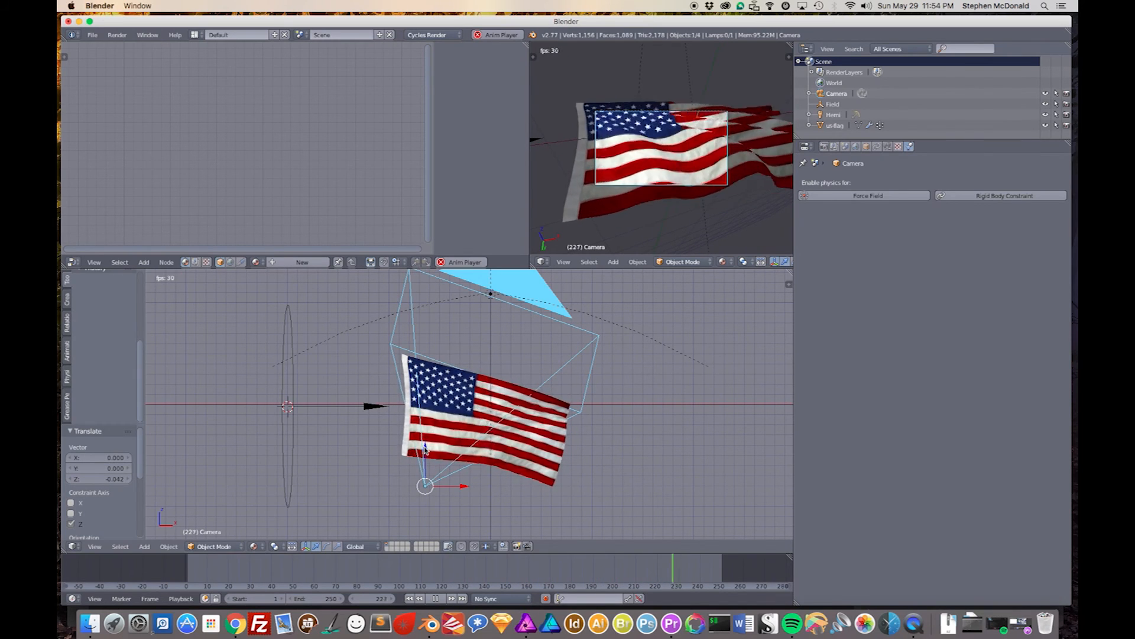
pyautogui.moveTo(425, 449); pyautogui.dragTo(425, 447)
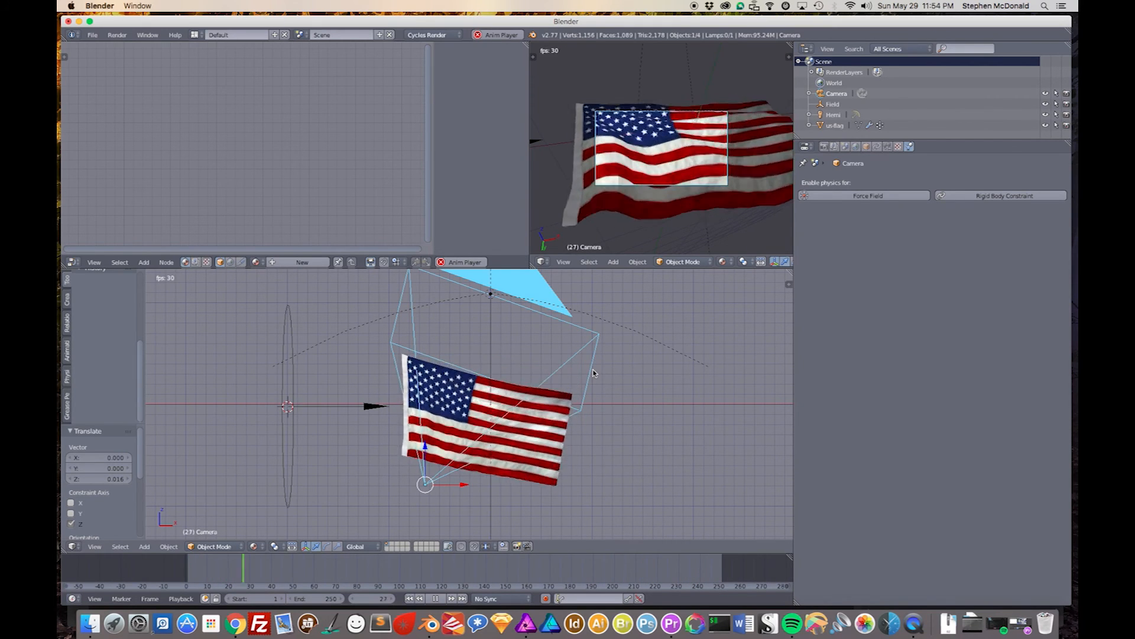
# Step: In side view, move the camera about 0.11 in Y and 0.1 in Z, return to front view, and stop the playback
pyautogui.press('KP_3')
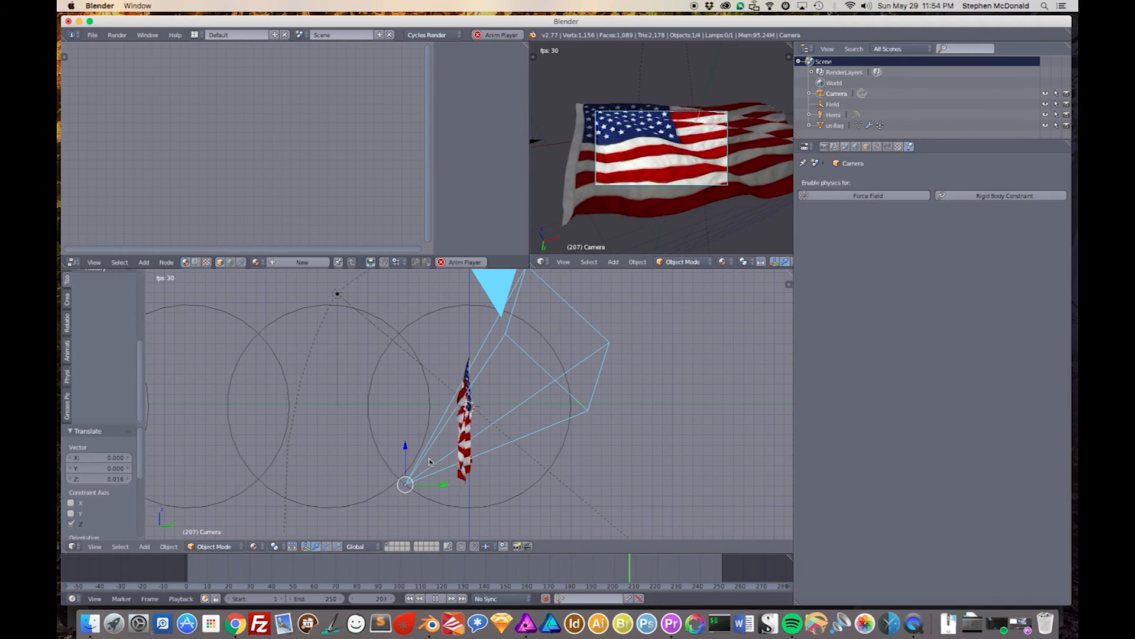
pyautogui.press('g')
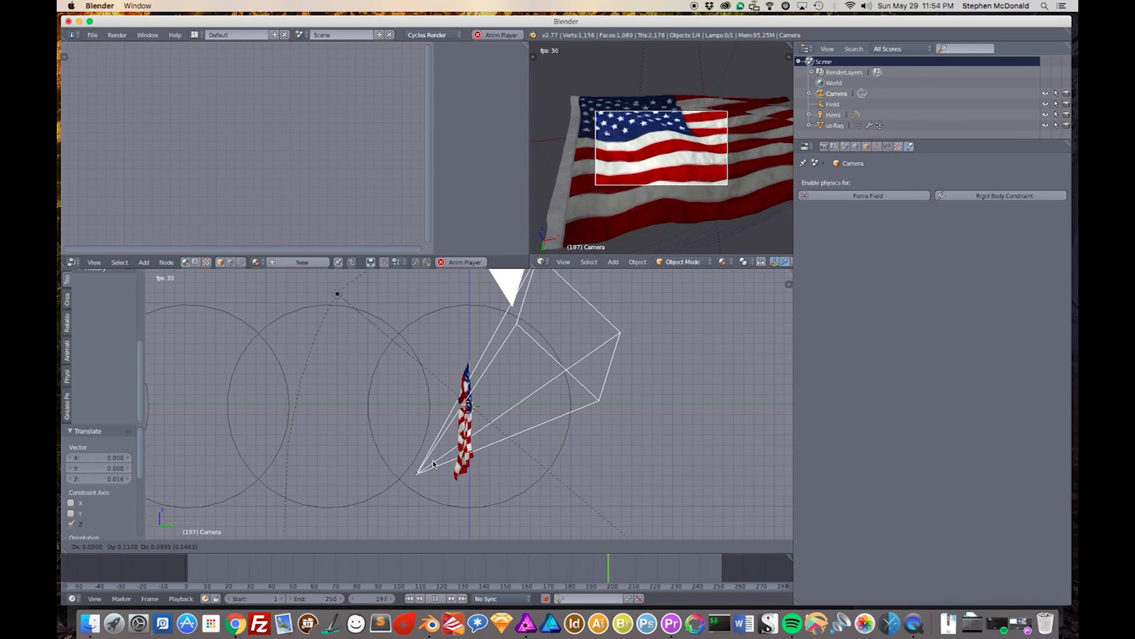
pyautogui.click(433, 464)
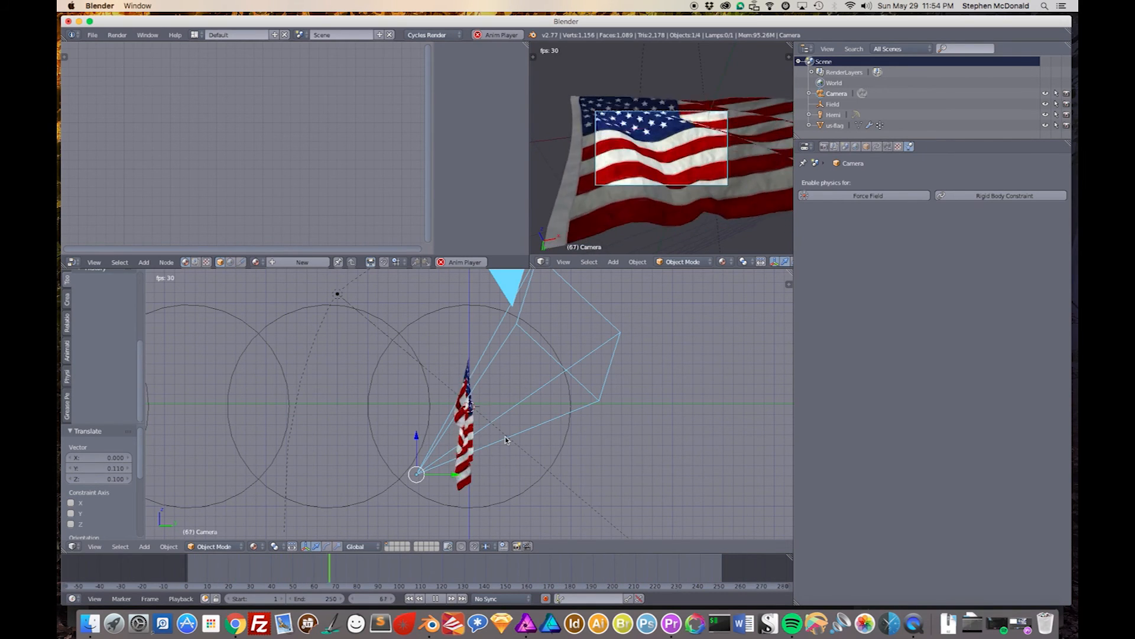
pyautogui.press('KP_1')
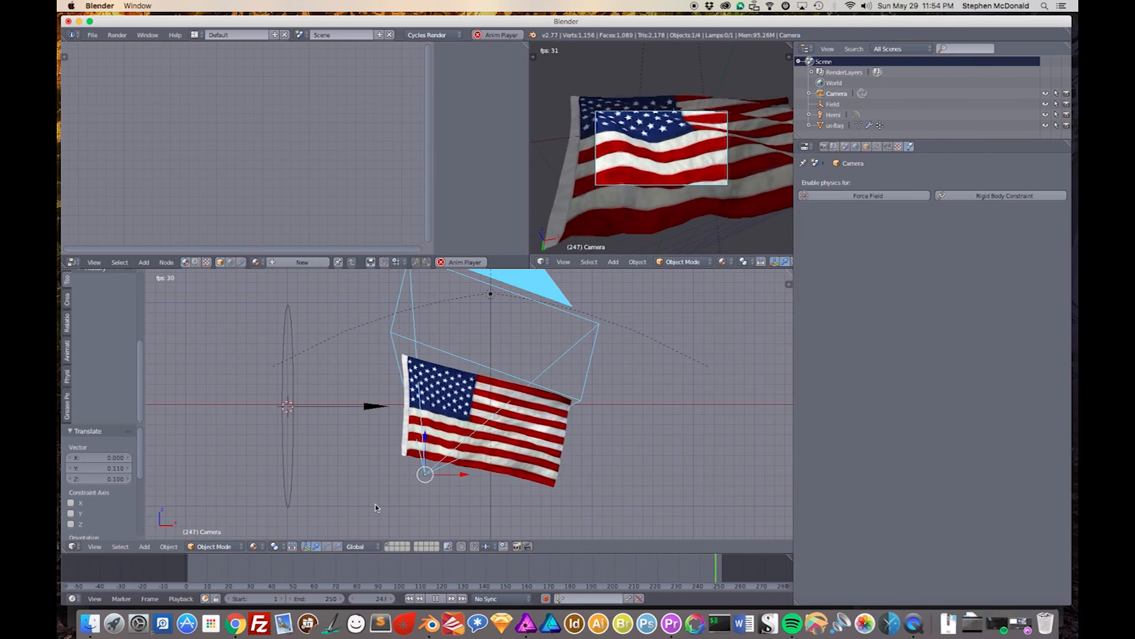
pyautogui.press('Escape')
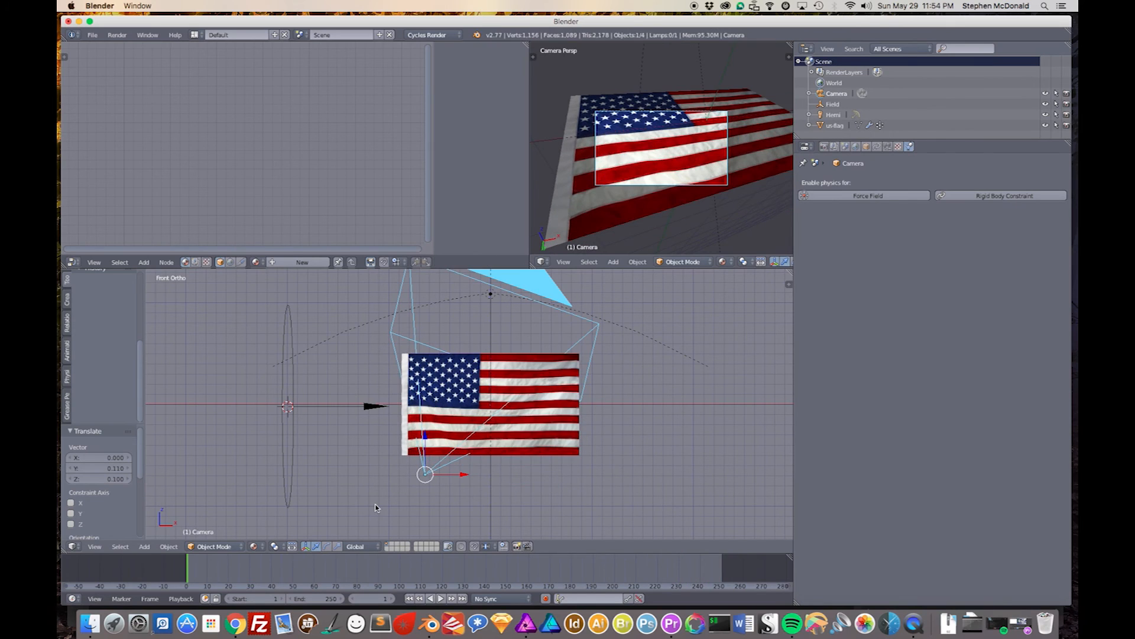
# Step: Scrub the animation to frame 171 and start a test render of that frame
pyautogui.click(420, 561)
pyautogui.click(445, 565)
pyautogui.moveTo(455, 568); pyautogui.dragTo(553, 568)
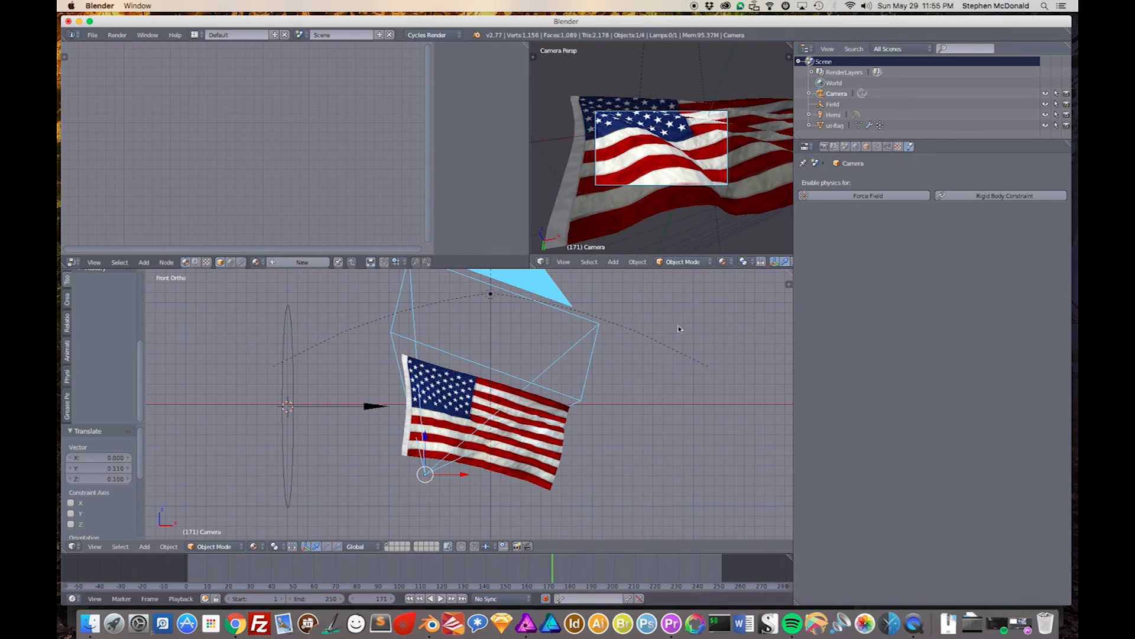
pyautogui.click(824, 147)
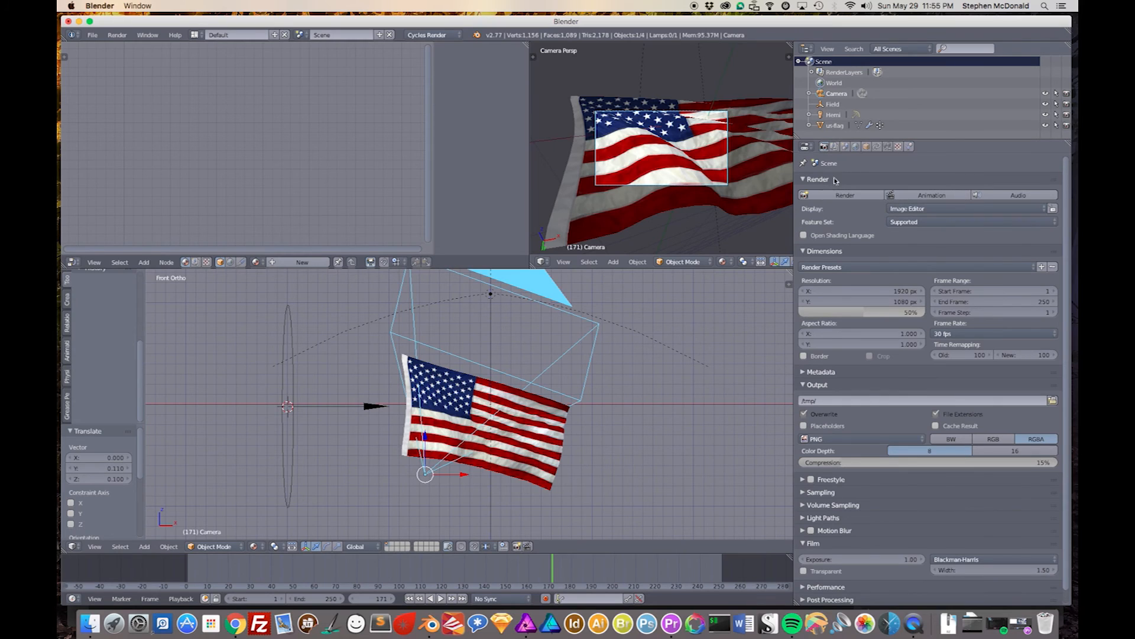
pyautogui.click(845, 195)
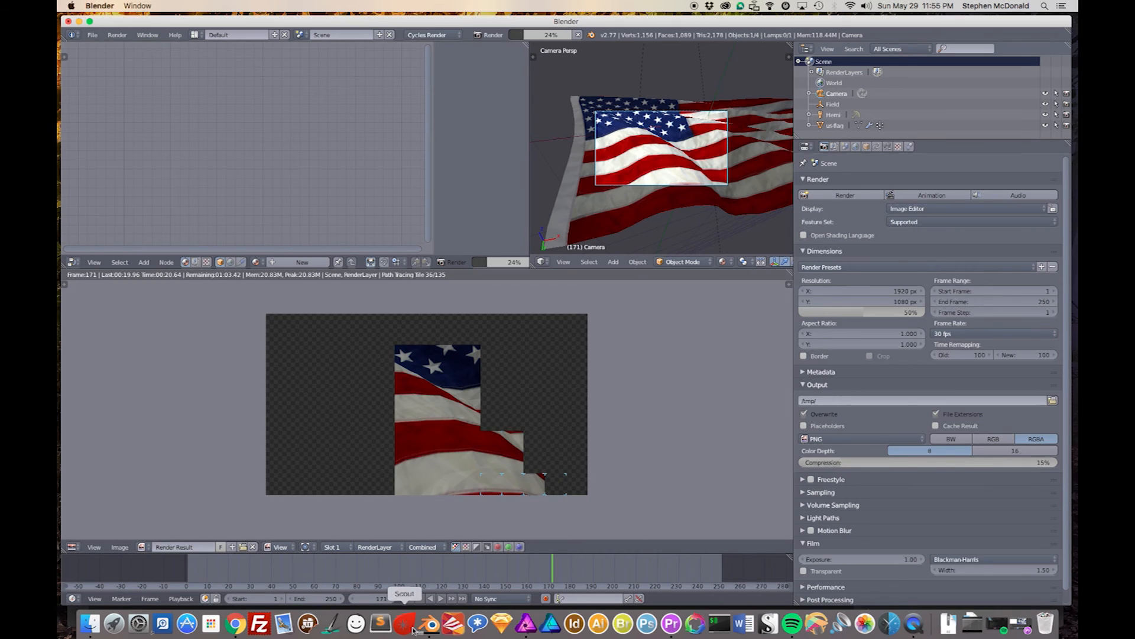
# Step: Switch to Affinity Photo to examine the Memorial Day flag design for comparison, return to Blender, and cancel the render
pyautogui.click(531, 626)
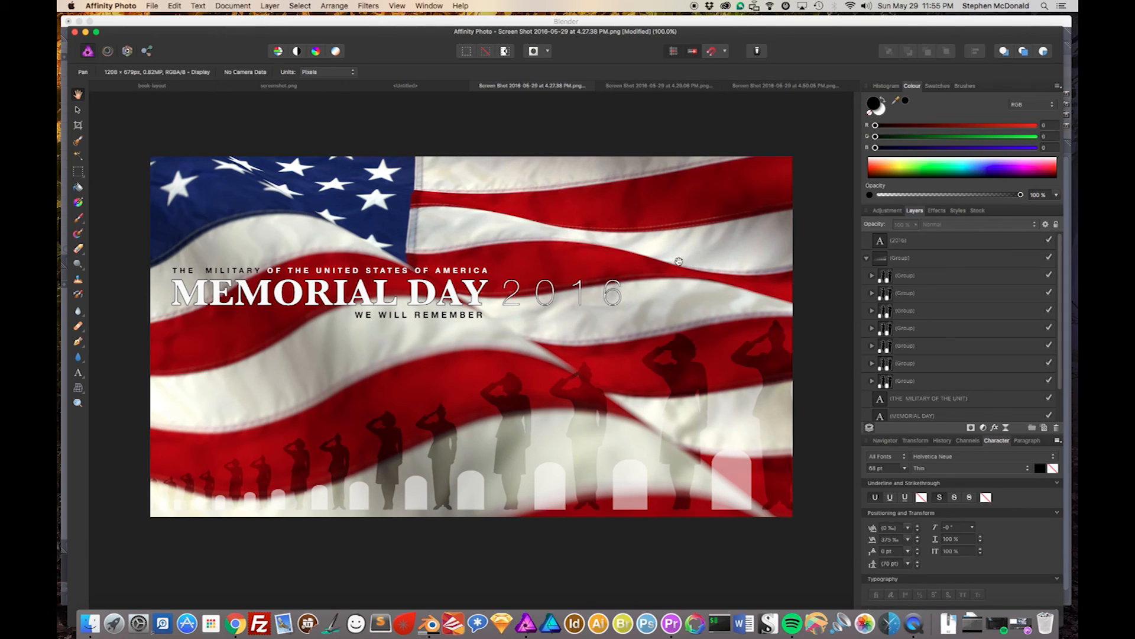
pyautogui.click(430, 625)
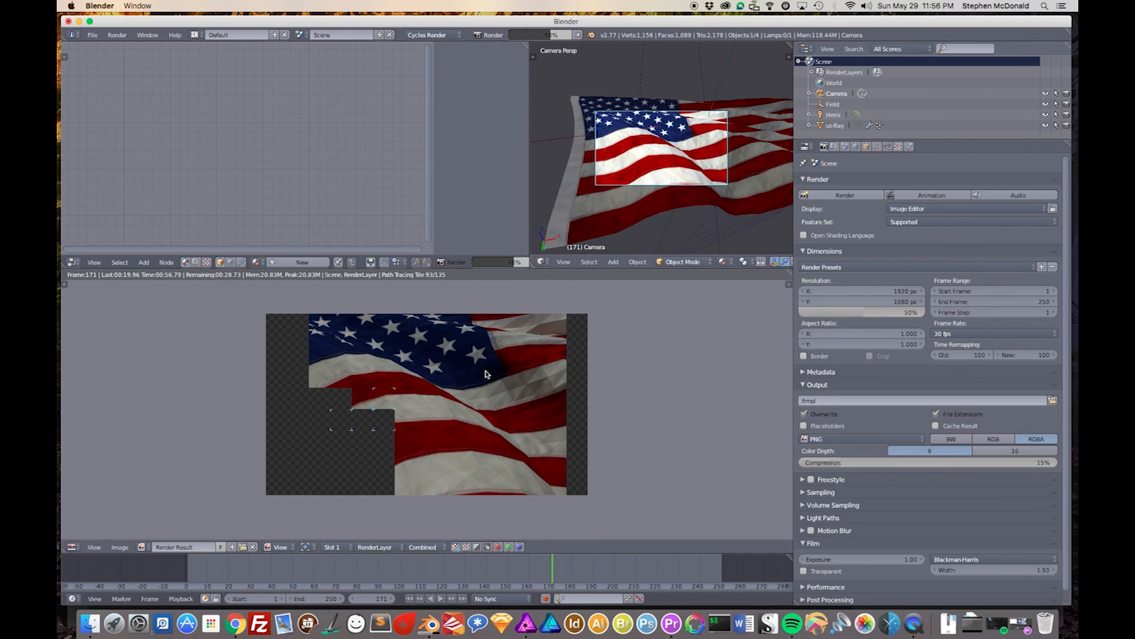
pyautogui.press('Escape')
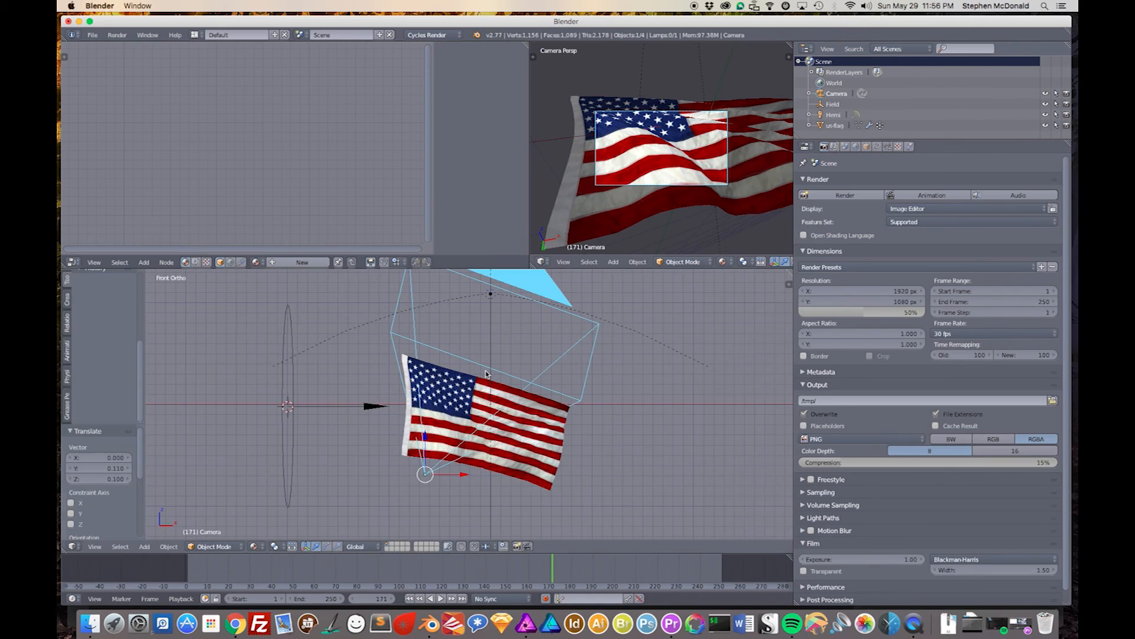
# Step: Apply smooth shading to the flag, test-render frame 171, and cancel the render to return to the 3D view
pyautogui.rightClick(546, 439)
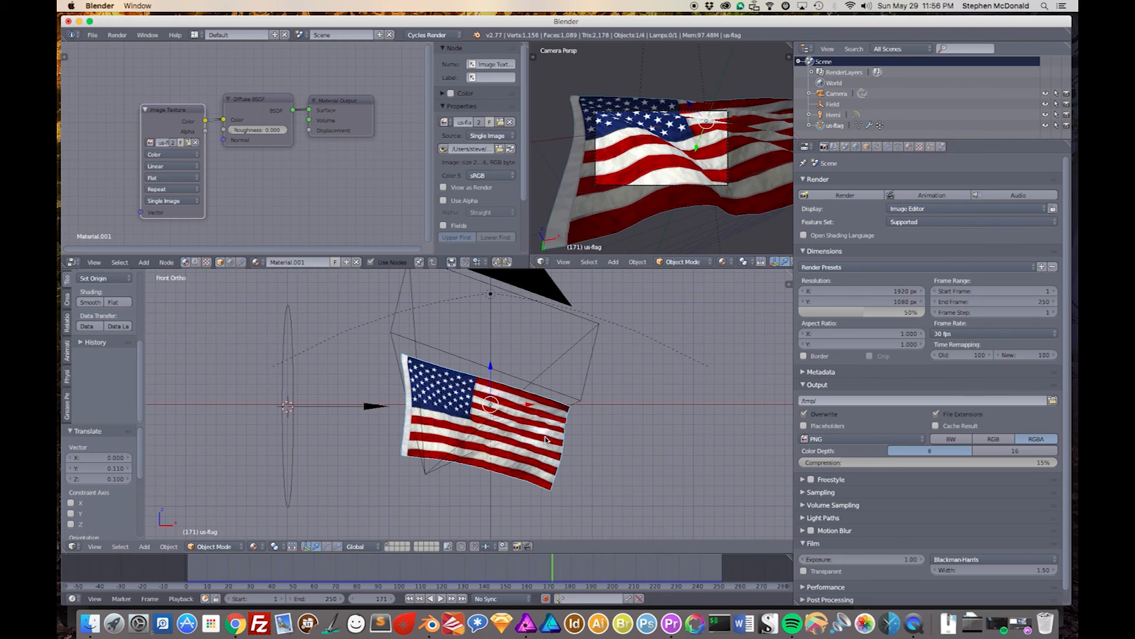
pyautogui.click(91, 302)
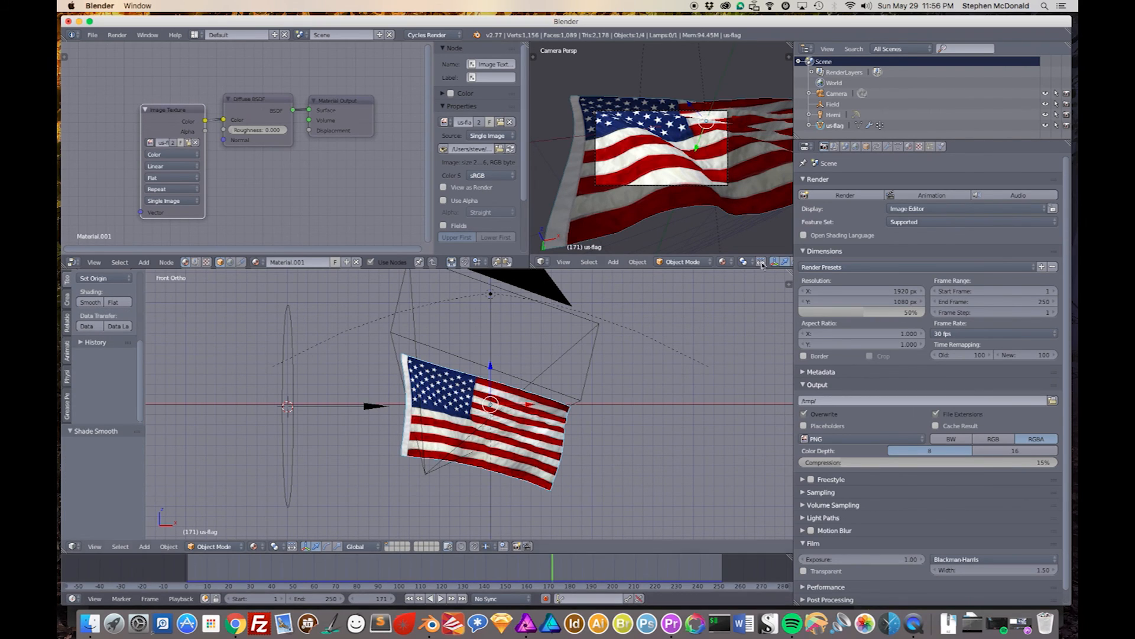
pyautogui.click(833, 196)
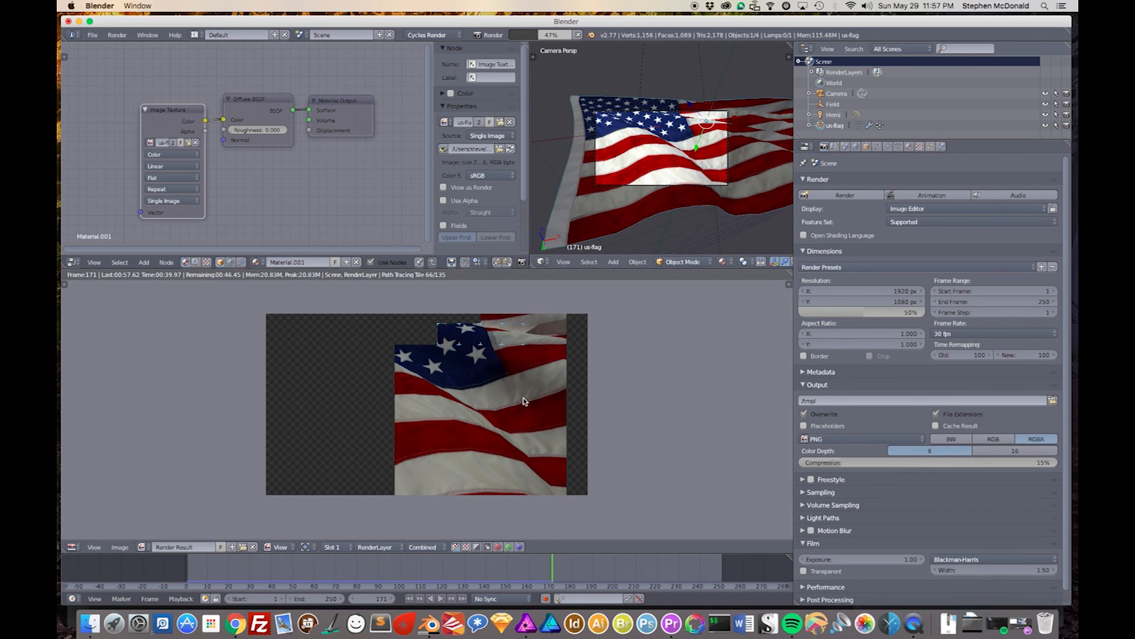
pyautogui.press('Escape')
pyautogui.press('Escape')
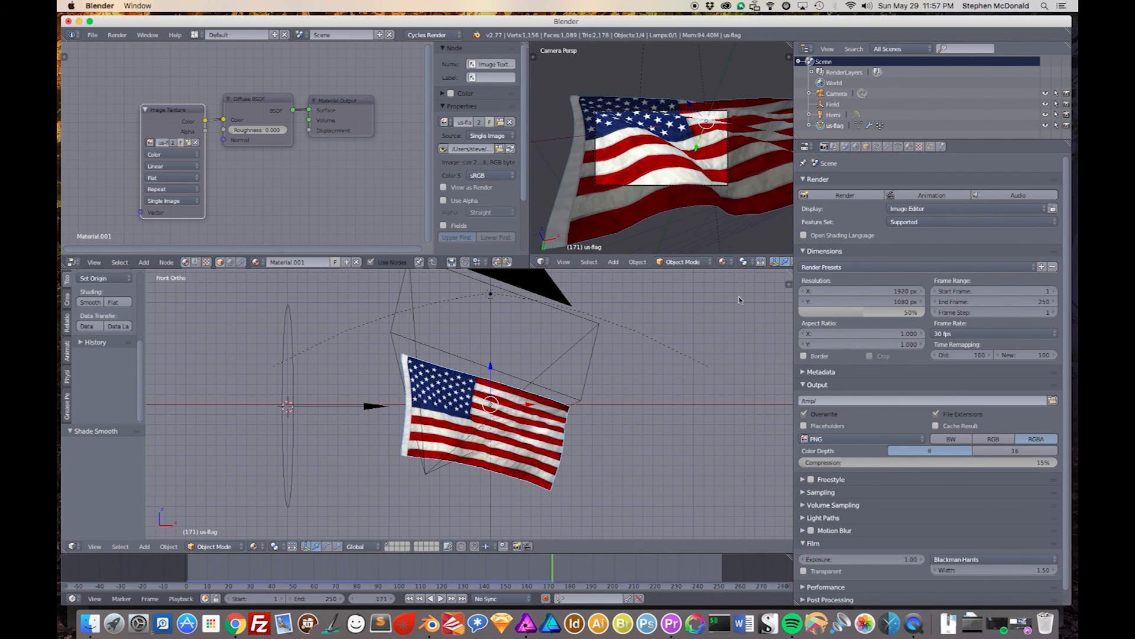
# Step: Add a Subdivision Surface modifier to the flag after its Cloth modifier
pyautogui.click(889, 148)
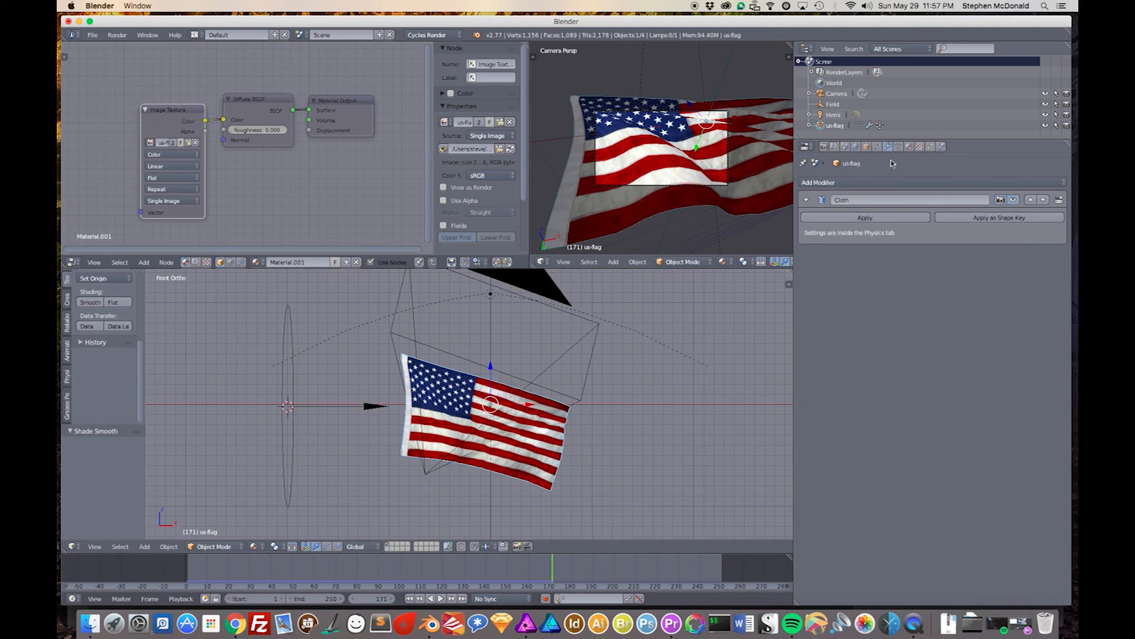
pyautogui.click(847, 185)
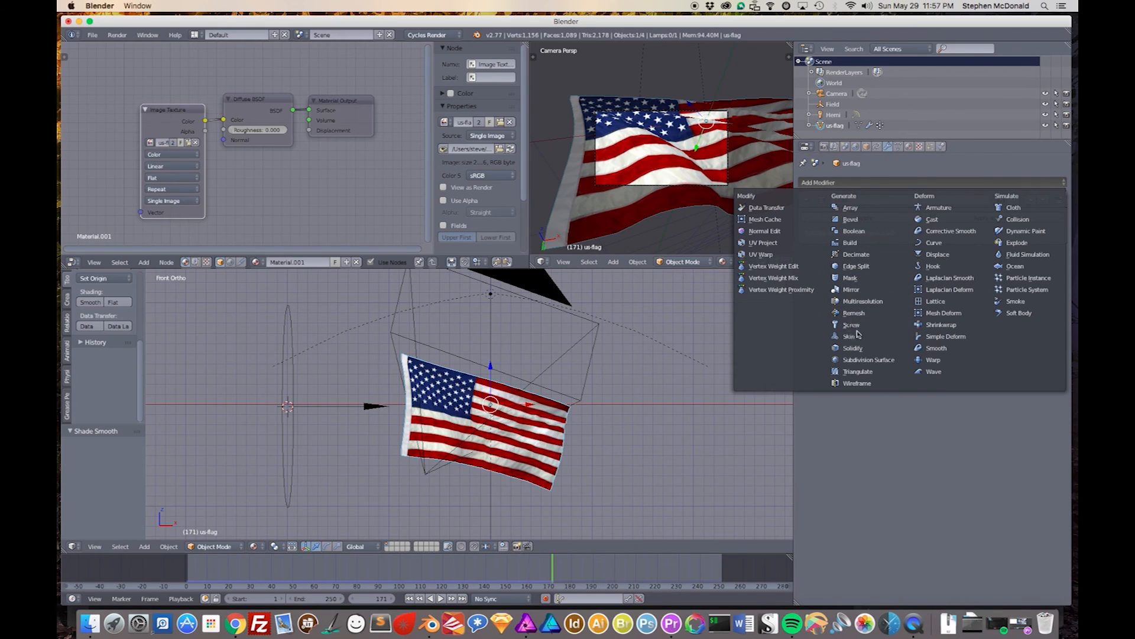
pyautogui.click(868, 361)
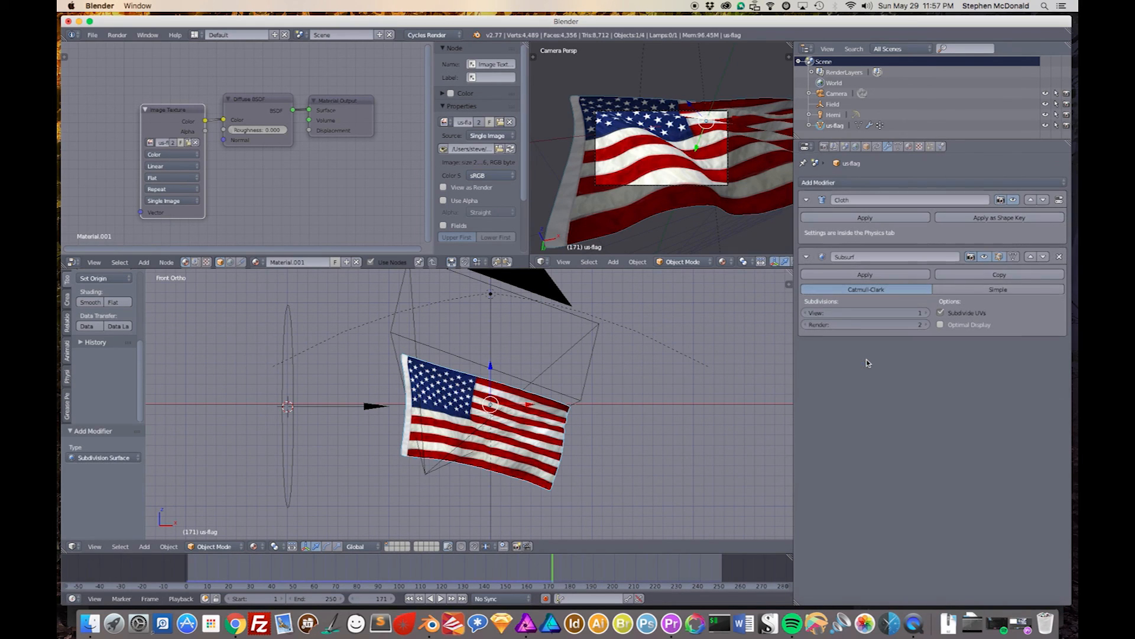
# Step: Try higher viewport subdivision levels on the flag's Subdivision Surface modifier, and settle on a View value of 2
pyautogui.click(927, 313)
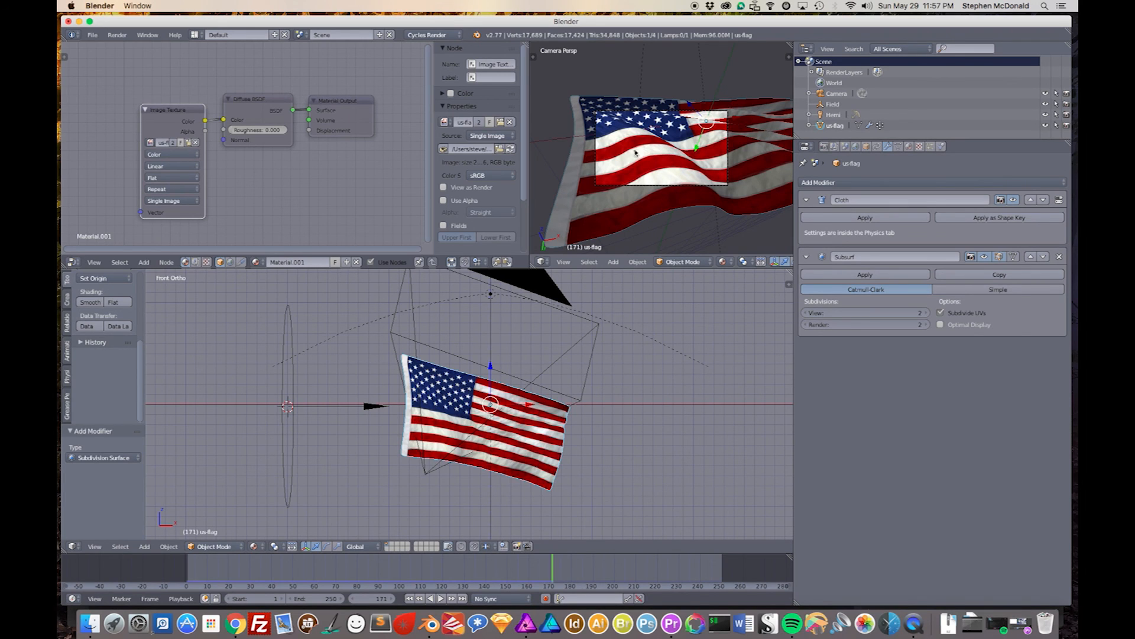
pyautogui.click(926, 314)
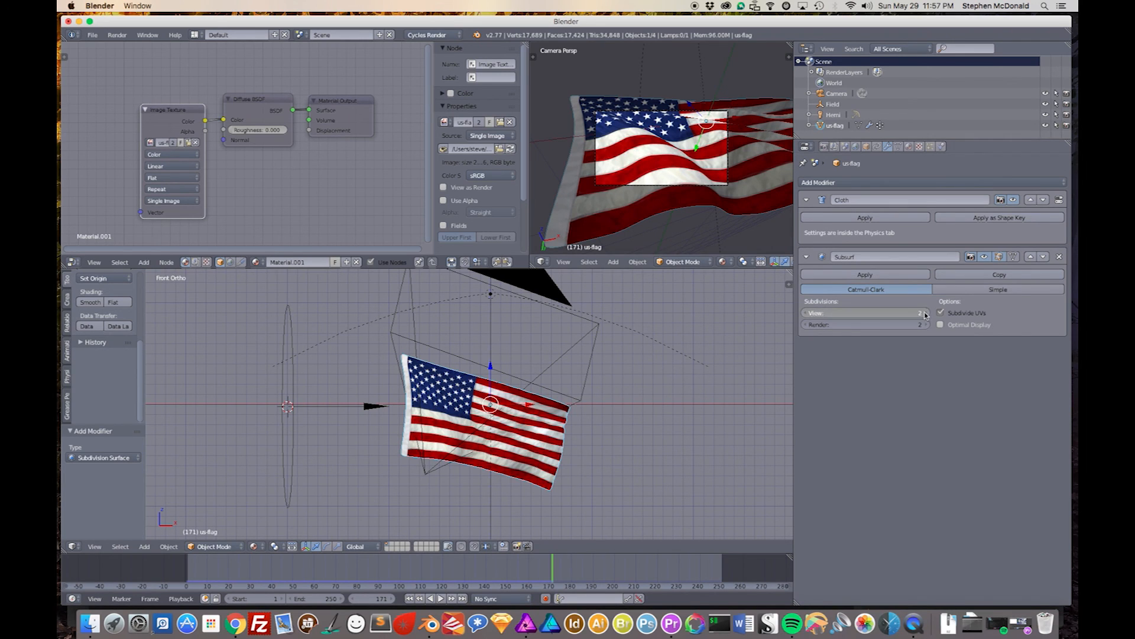
pyautogui.click(925, 313)
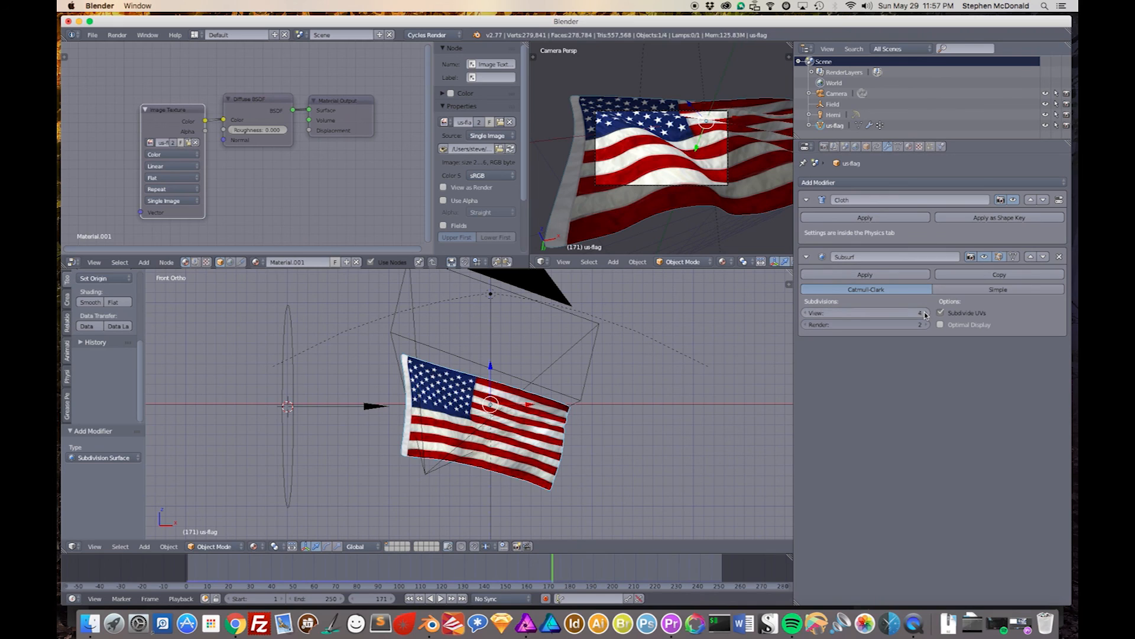
pyautogui.click(807, 313)
pyautogui.click(807, 313)
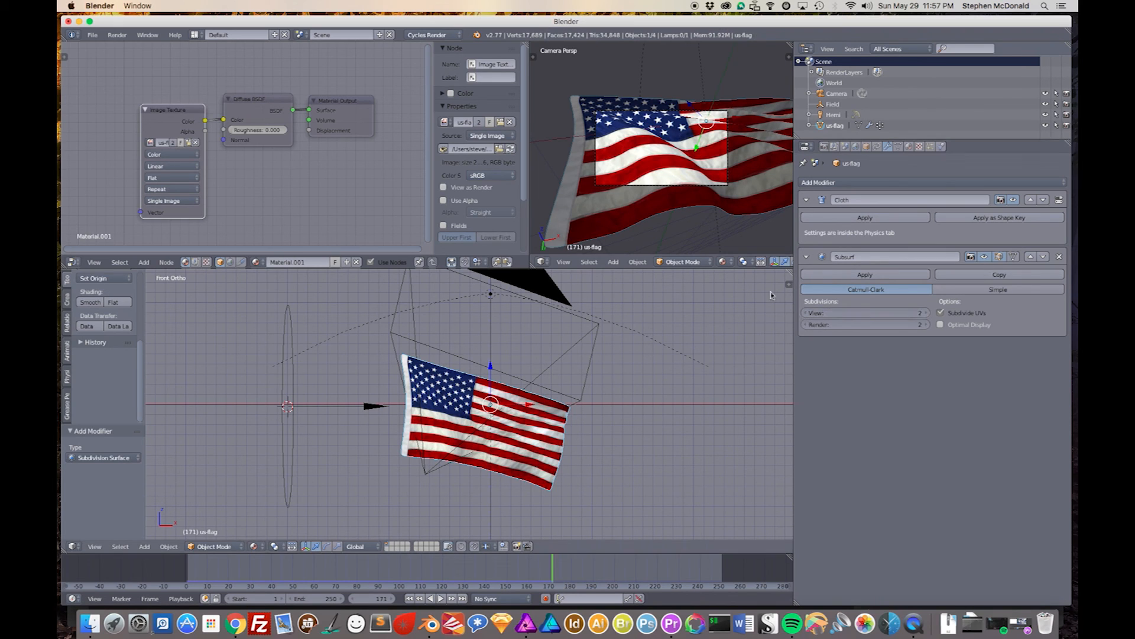
# Step: Start a test render of frame 171 and examine the smoothness of the flag's folds in the render result
pyautogui.click(824, 146)
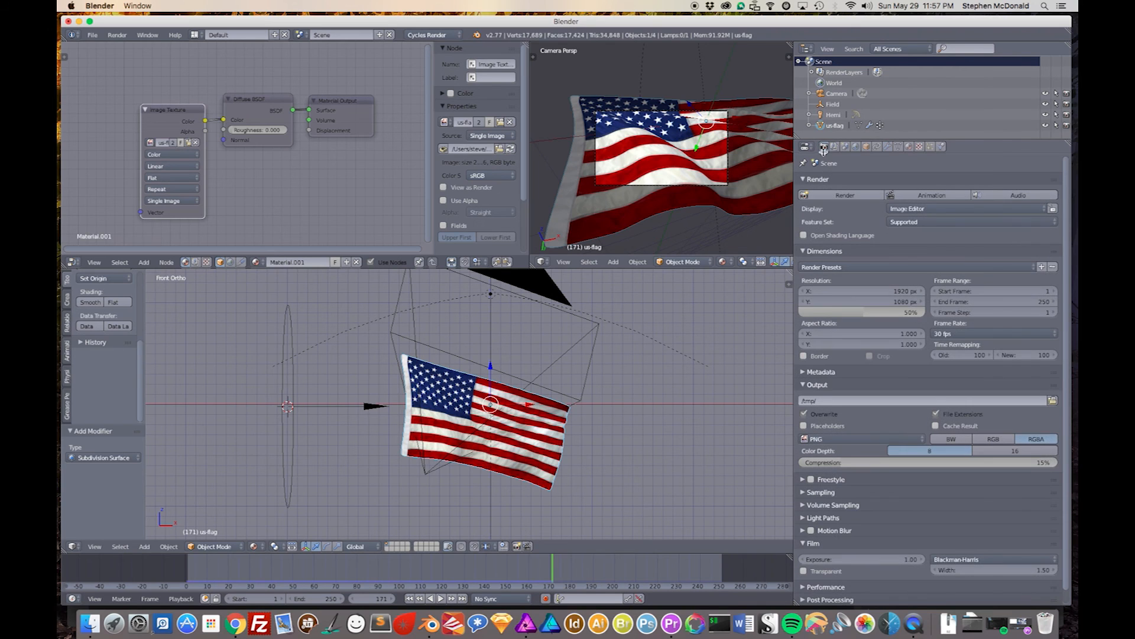
pyautogui.click(850, 200)
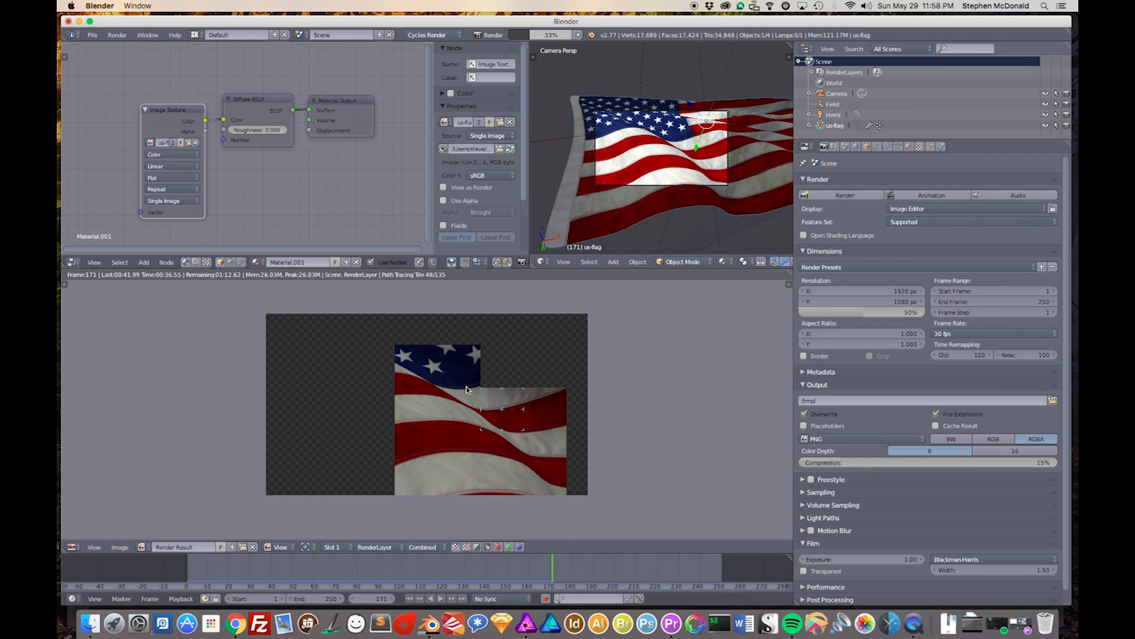
pyautogui.scroll(-10, 461, 421)
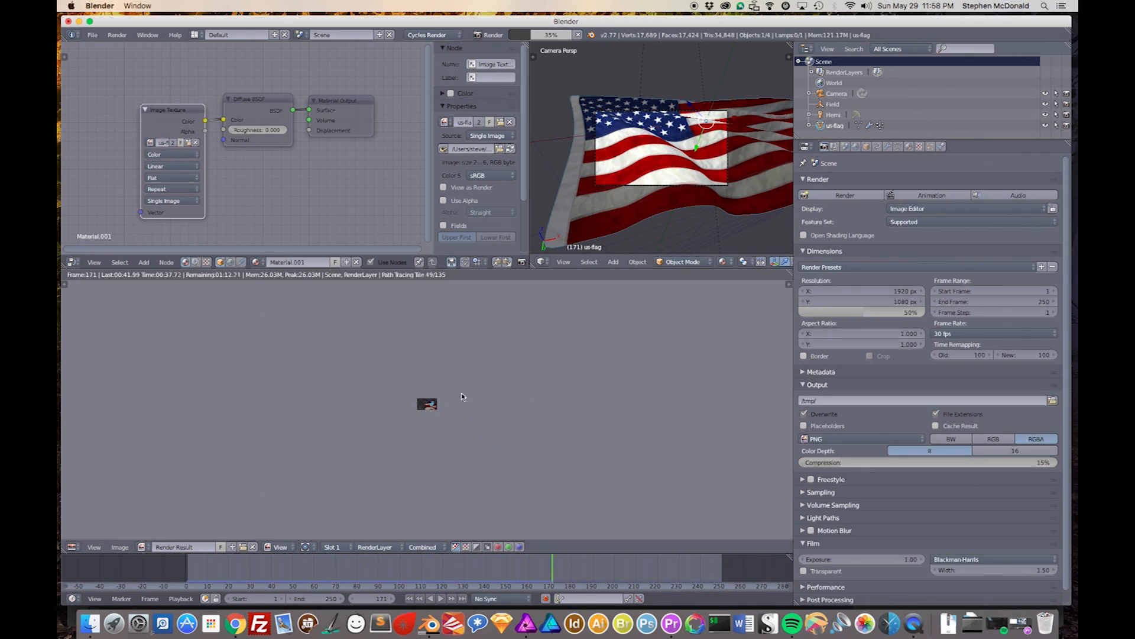
pyautogui.scroll(10, 456, 401)
pyautogui.scroll(2, 456, 405)
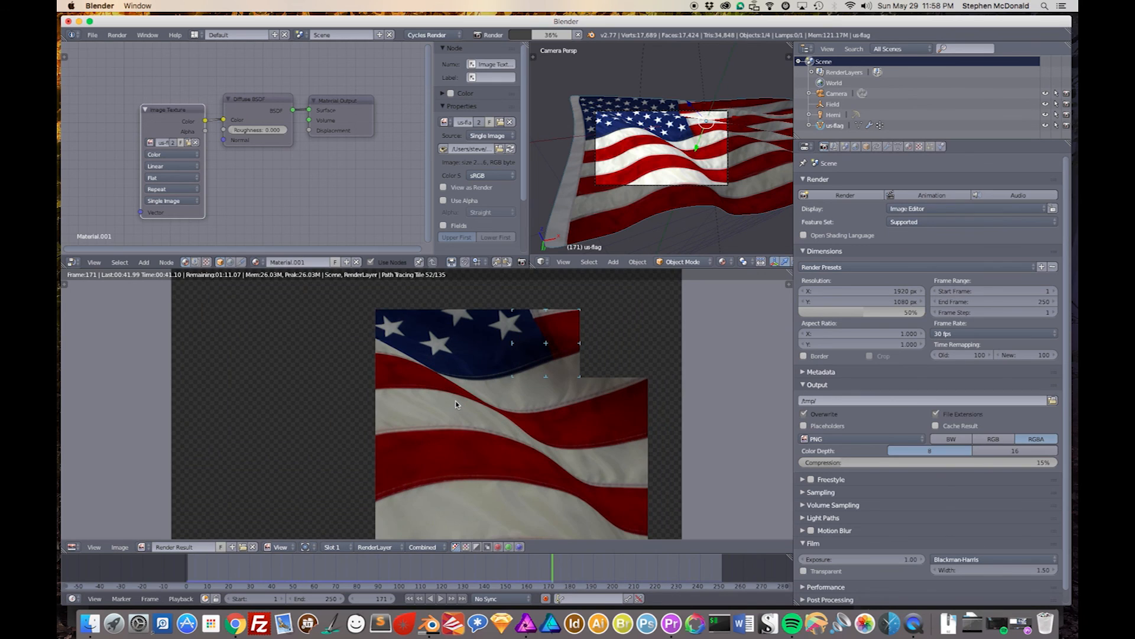
pyautogui.scroll(-1, 456, 405)
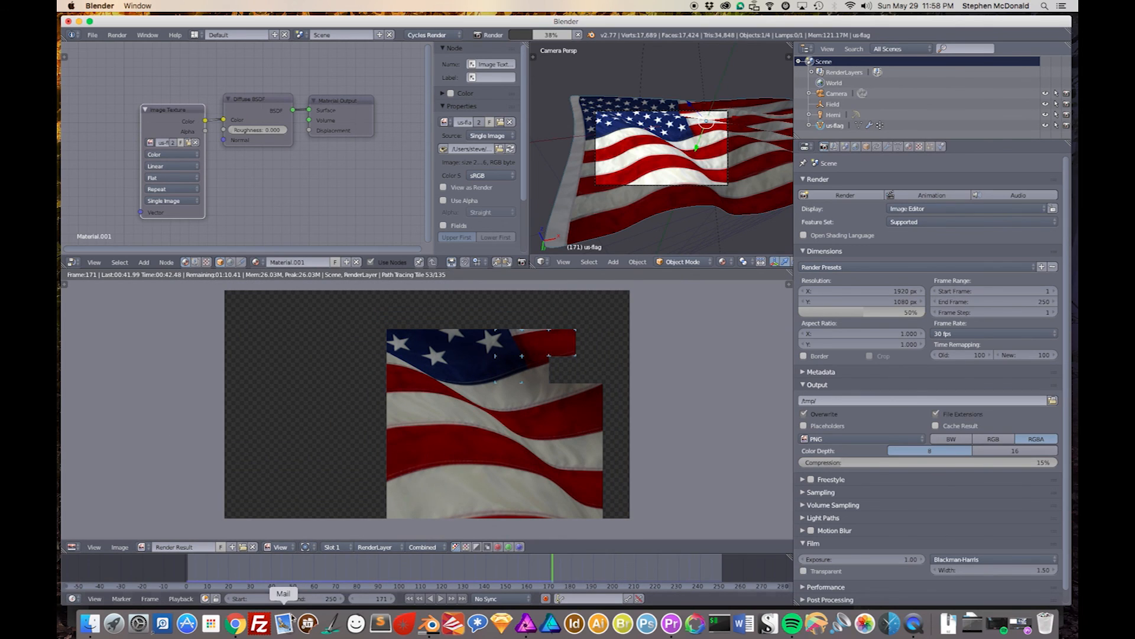
# Step: Switch to Affinity Photo to compare the render with the Memorial Day design, return to Blender, and cancel the render
pyautogui.click(526, 624)
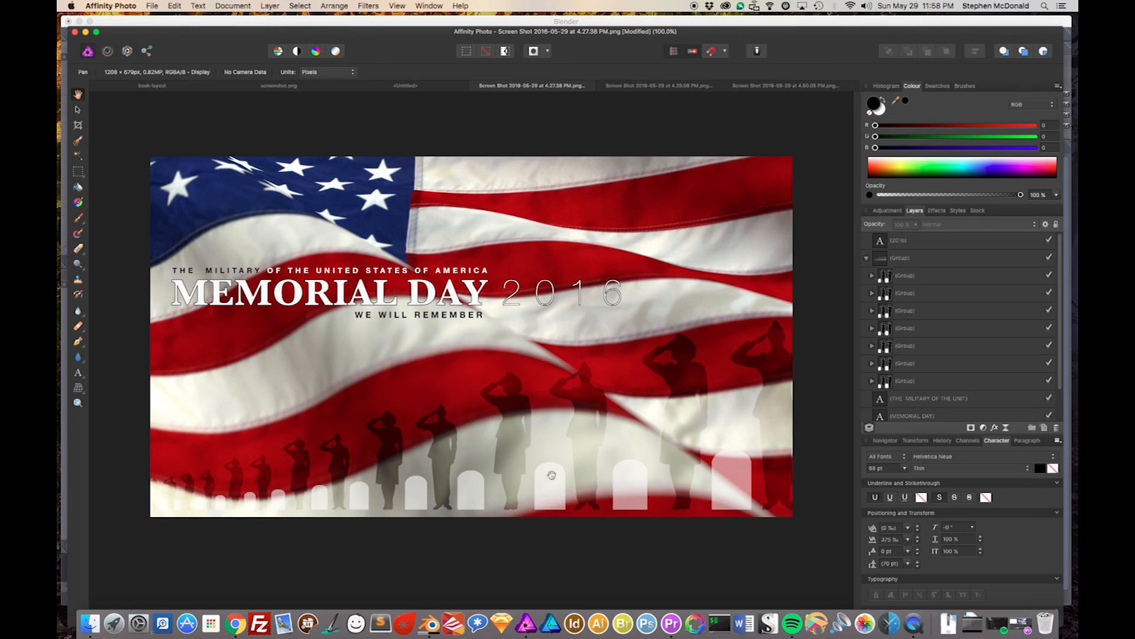
pyautogui.click(432, 623)
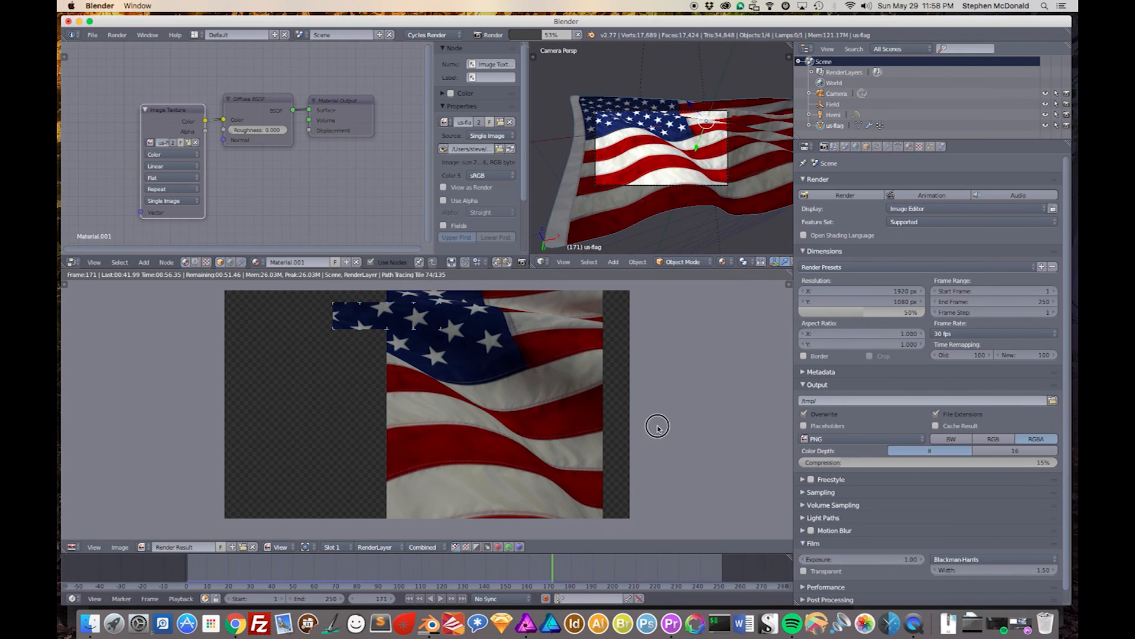
pyautogui.press('Escape')
pyautogui.press('Escape')
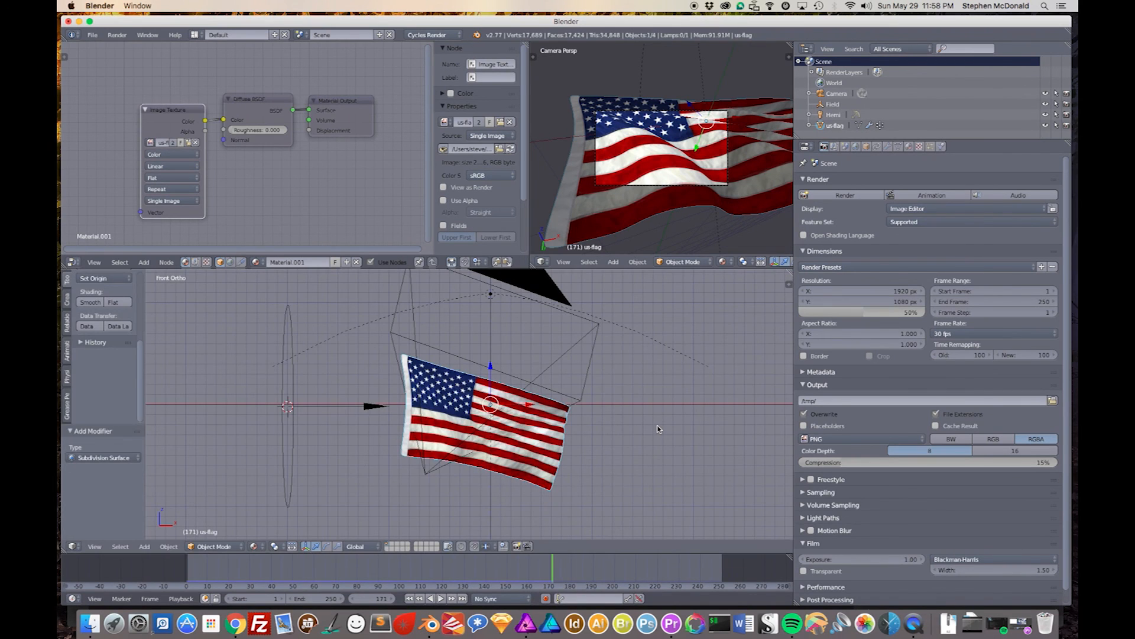
# Step: Select the camera in the front view and look through the render settings
pyautogui.rightClick(575, 345)
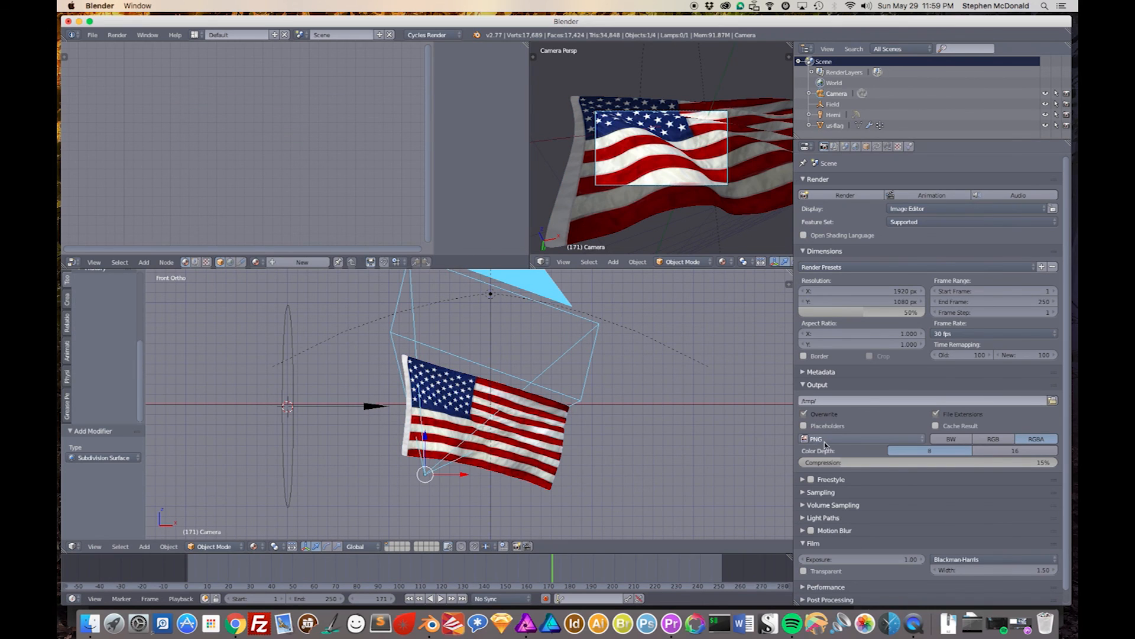
pyautogui.scroll(-1, 826, 445)
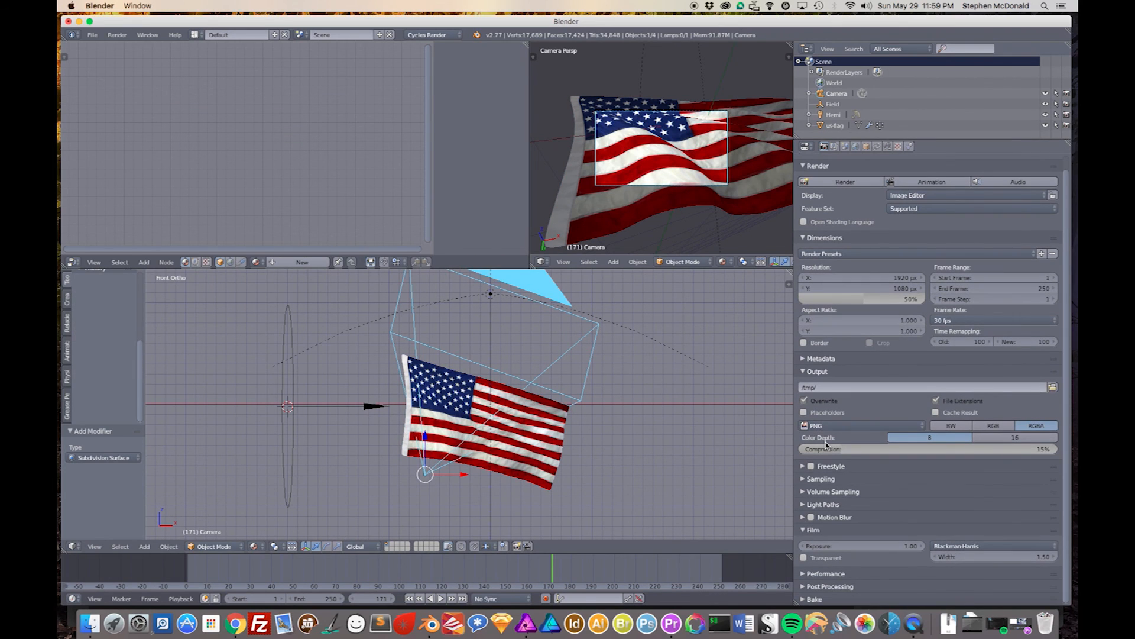